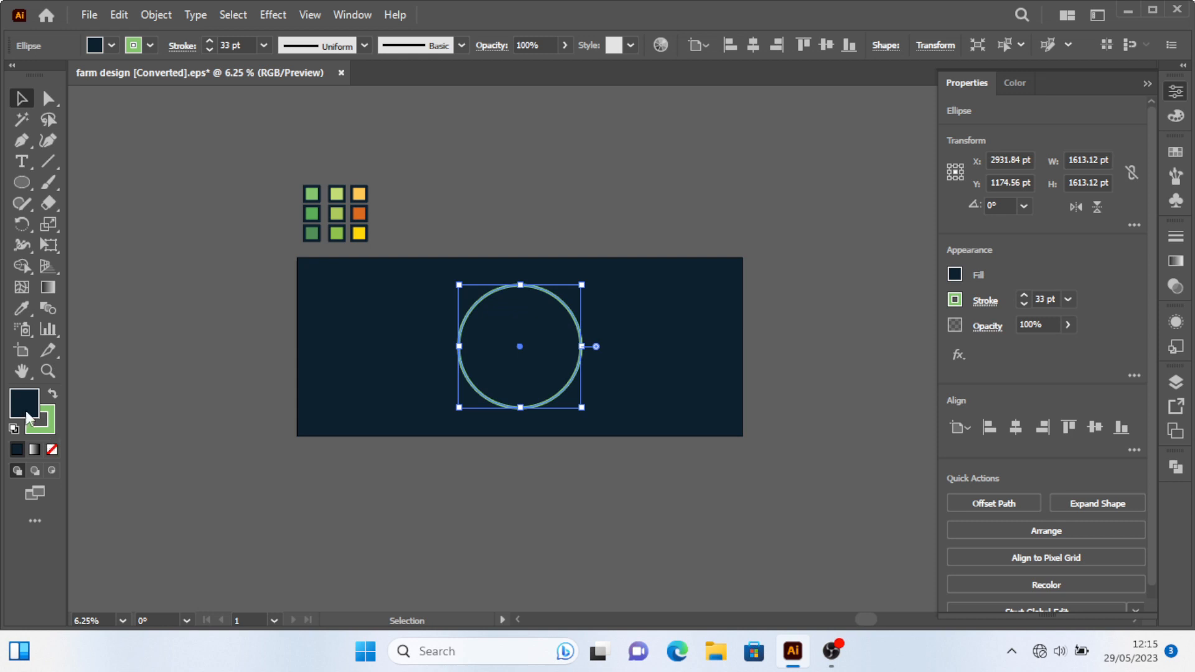
Remove the fill from the selected green circle.
click(52, 449)
click(568, 163)
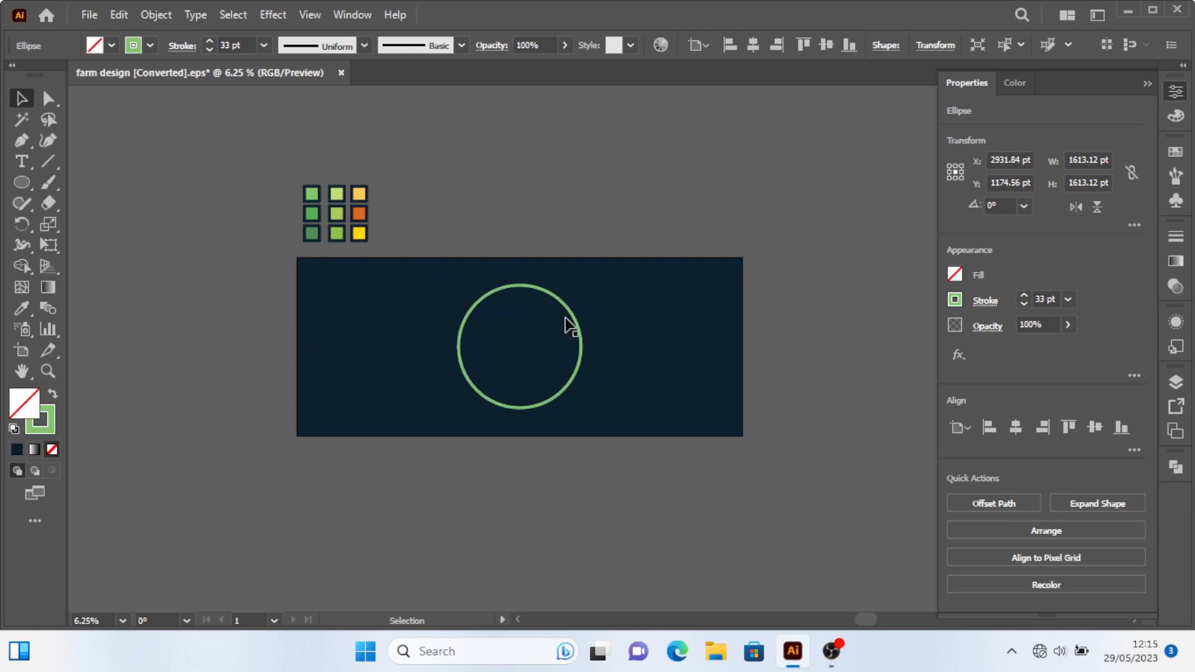
Create a slightly smaller concentric copy of the green circle inside it.
click(567, 308)
scroll(513, 368, up, 1)
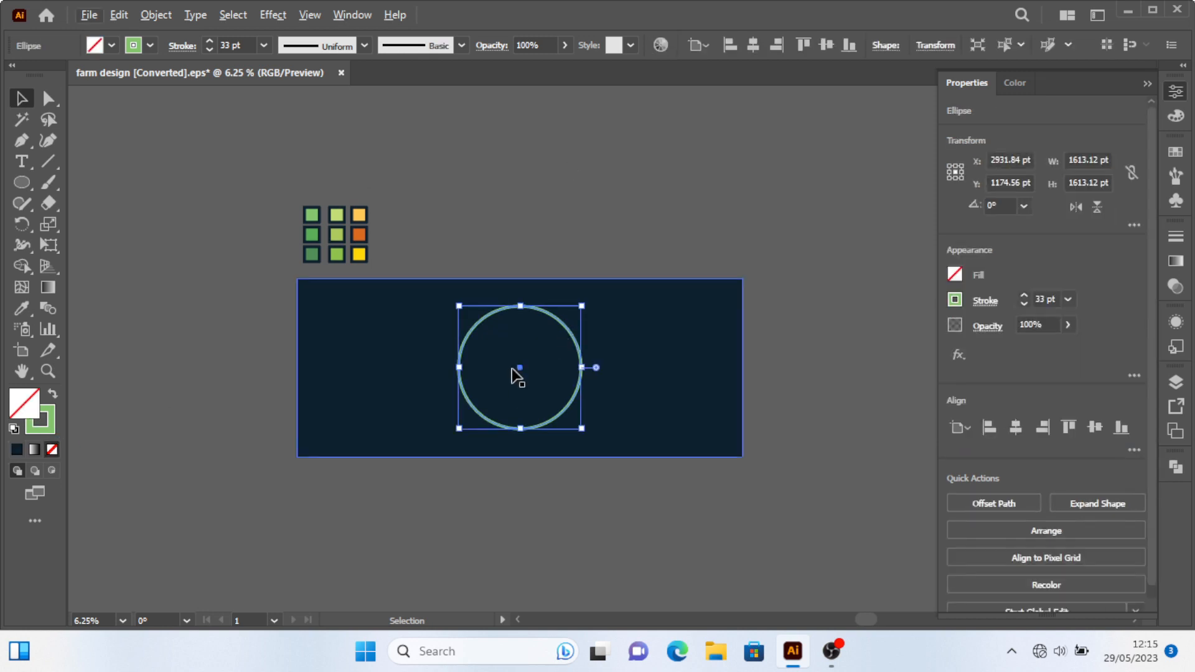
key(ctrl+plus)
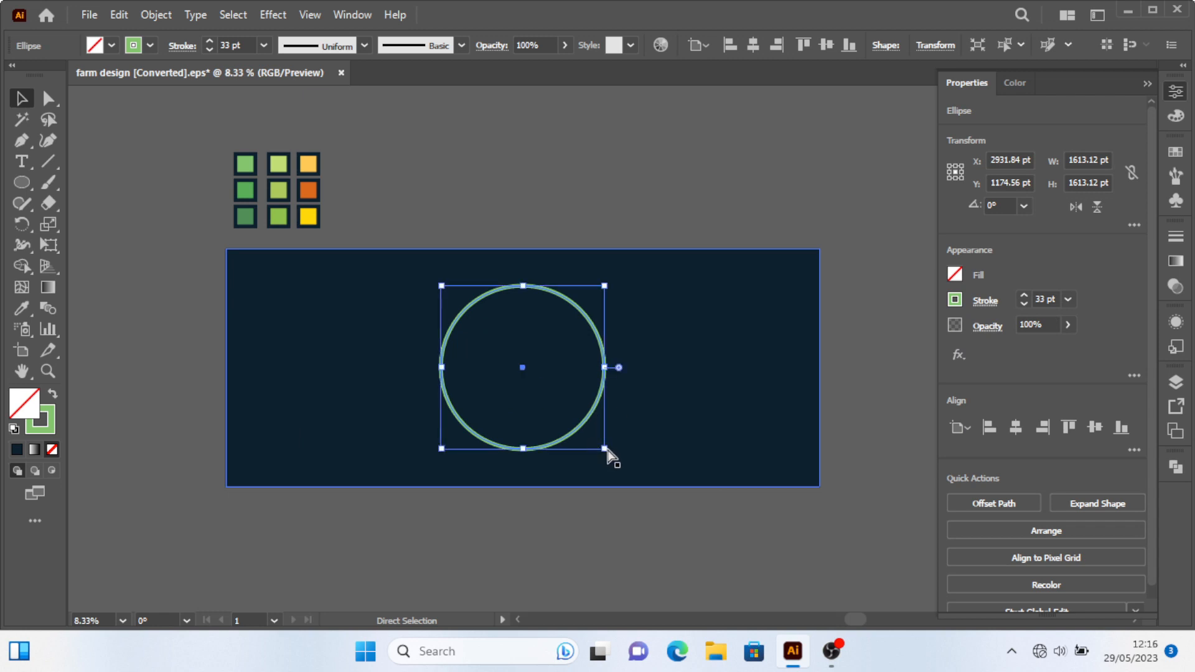
drag(596, 442, 599, 440)
click(648, 377)
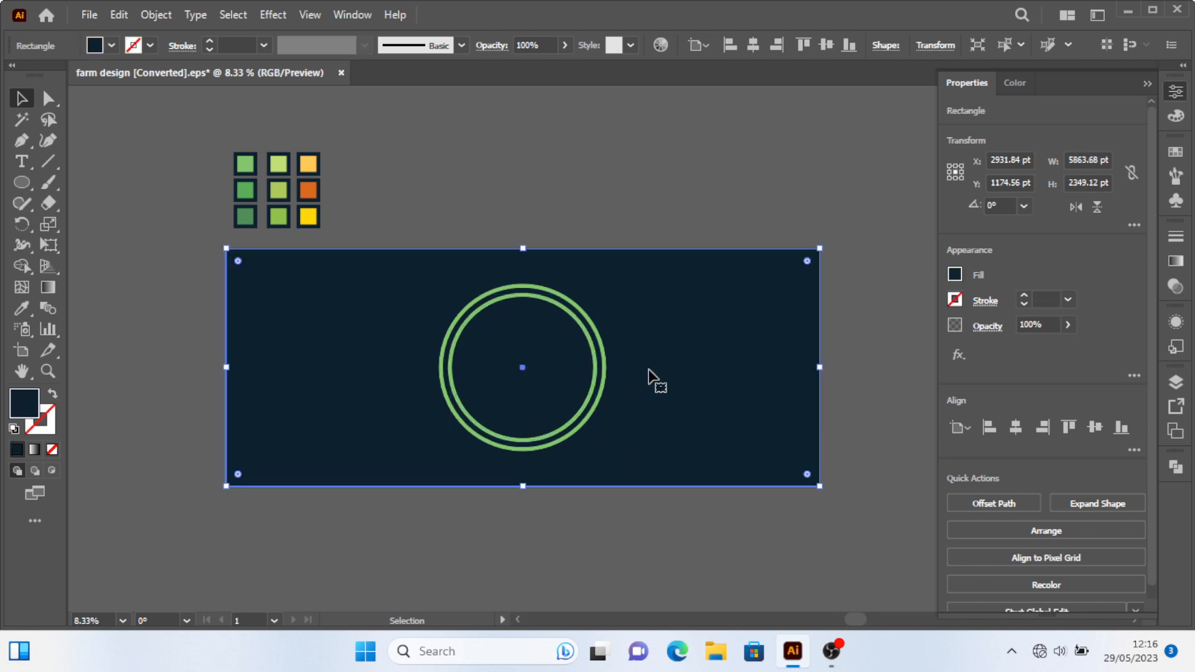
key(ctrl+shift+a)
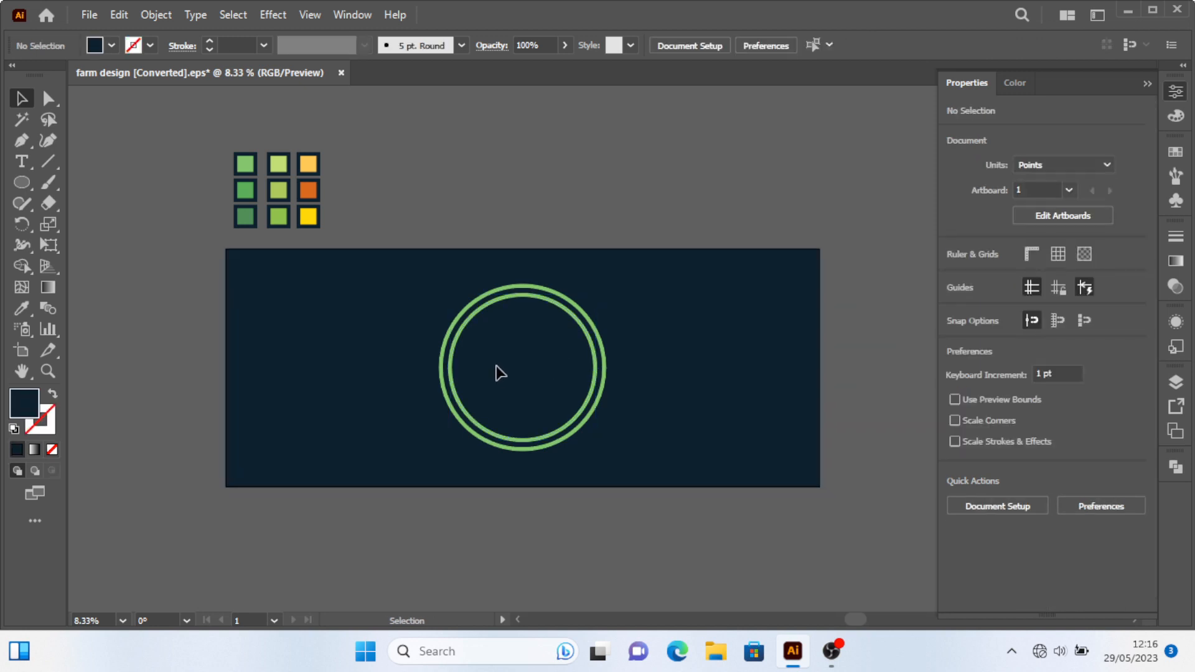
Shrink the inner circle to about 444 pt in diameter around the same centre.
scroll(509, 367, up, 1)
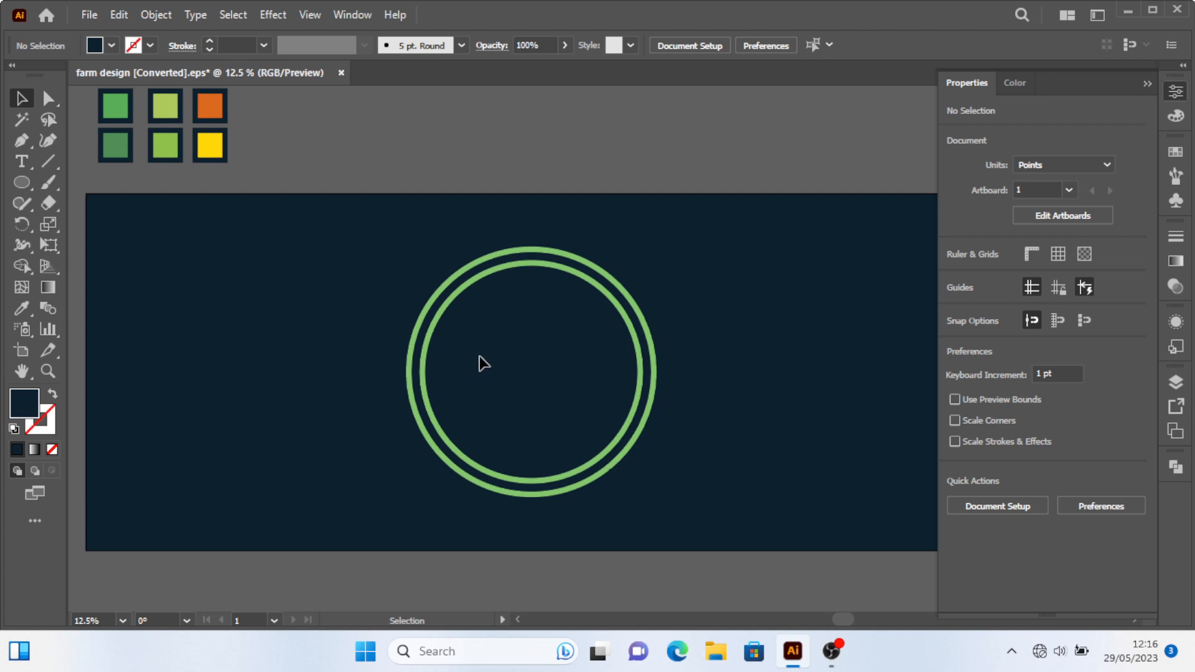
click(648, 364)
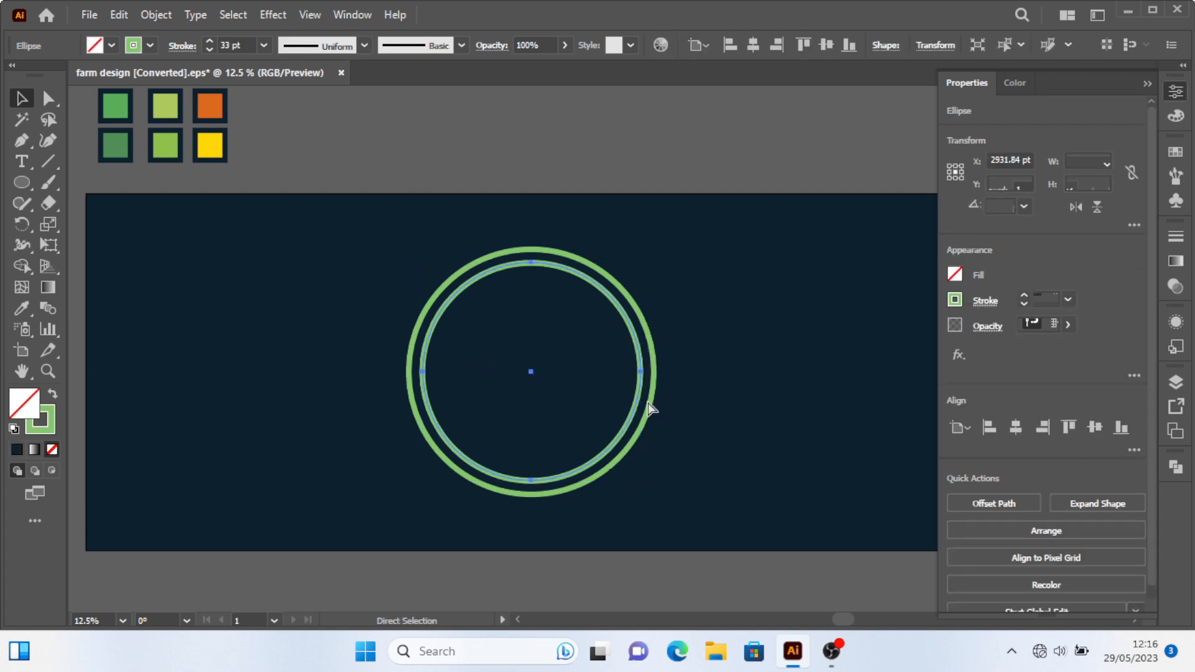
drag(643, 482, 566, 407)
alt+scroll(565, 407, down, 1)
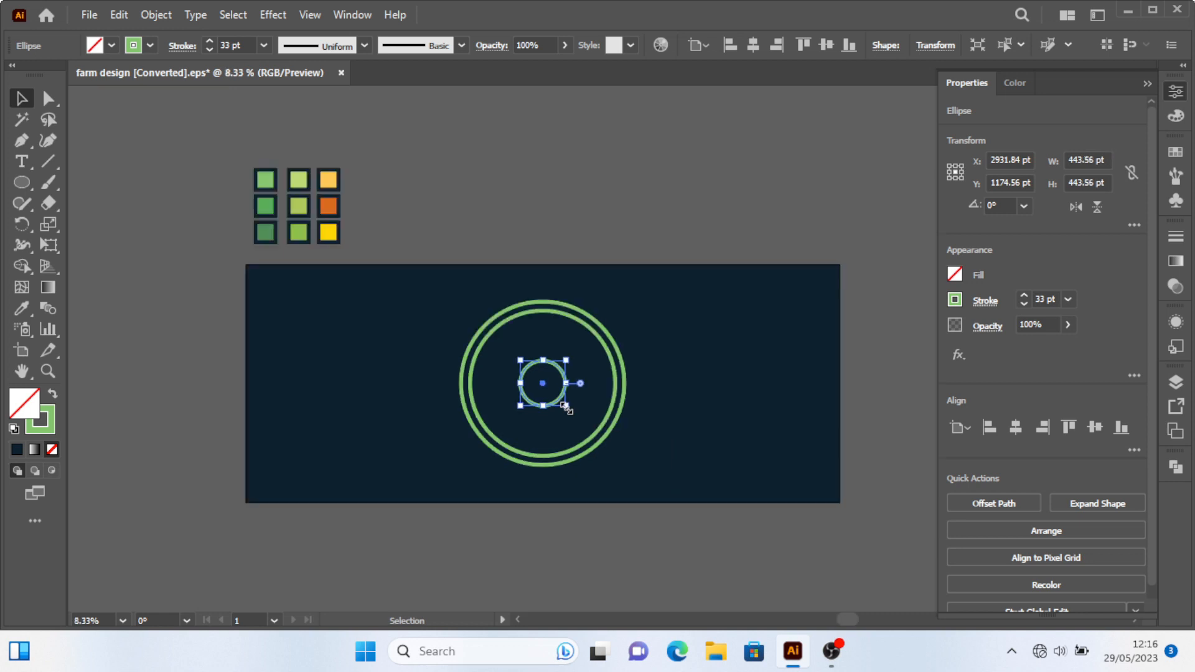
Fill the small centre circle with the yellow sampled from the swatch grid.
key(i)
click(328, 232)
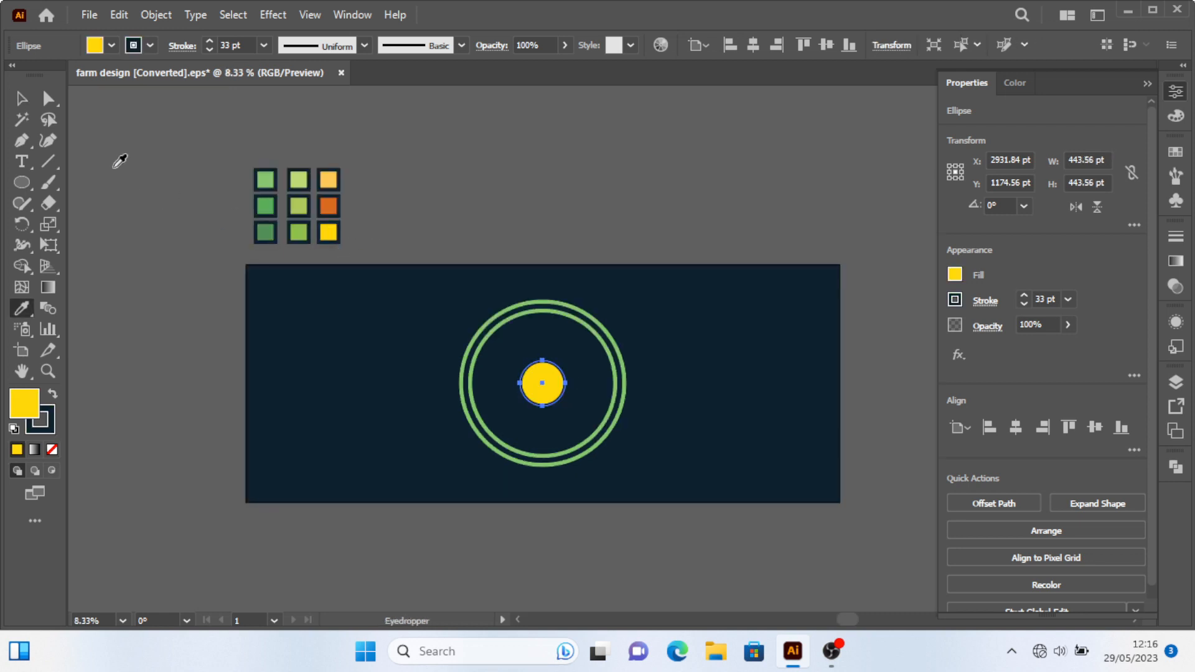
click(18, 100)
Duplicate the inner green ring to the left of the existing rings.
click(584, 216)
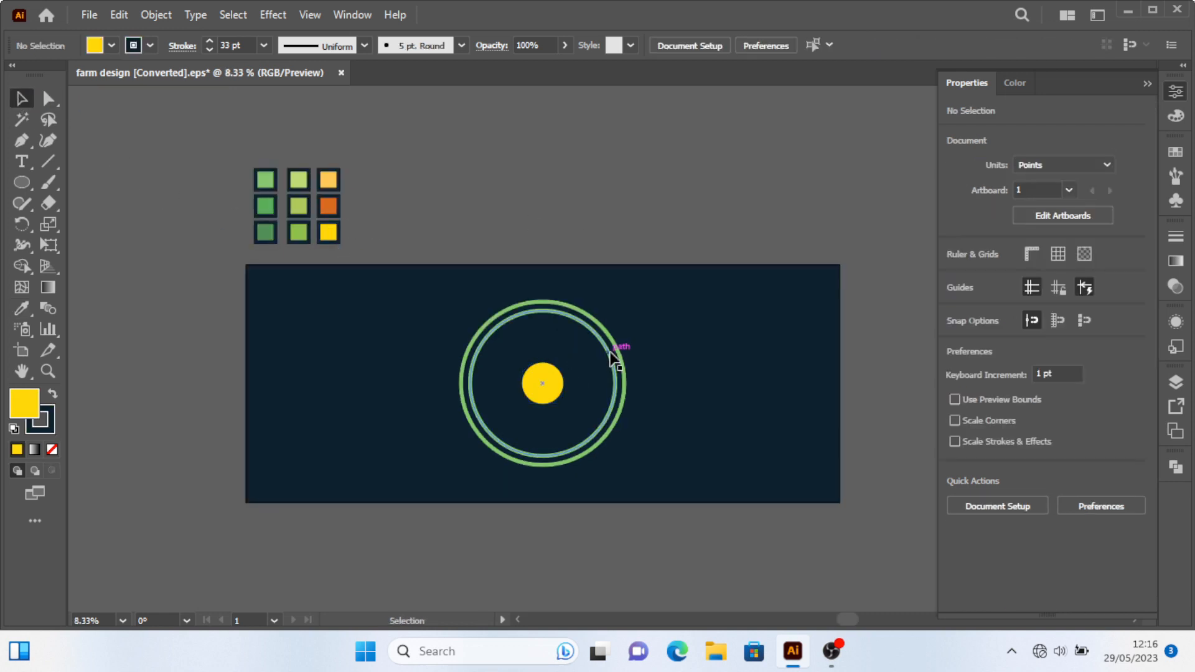
drag(489, 360, 408, 410)
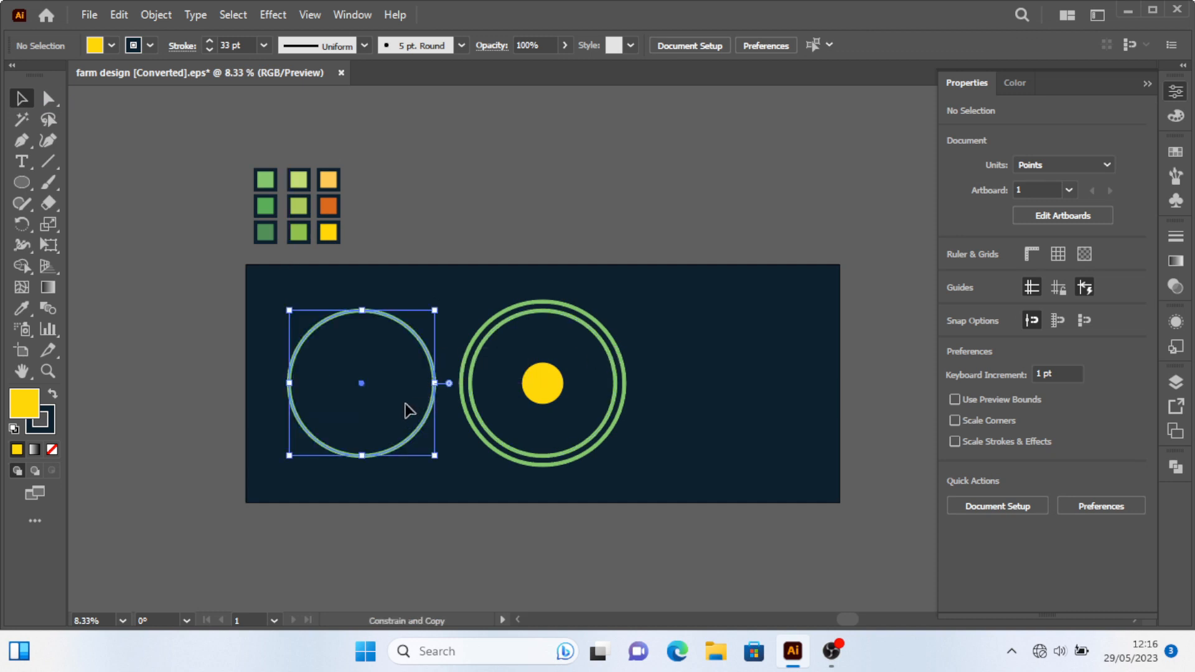
Paste a copy of the left ring in front and scale it down to about 444 pt.
scroll(404, 411, up, 1)
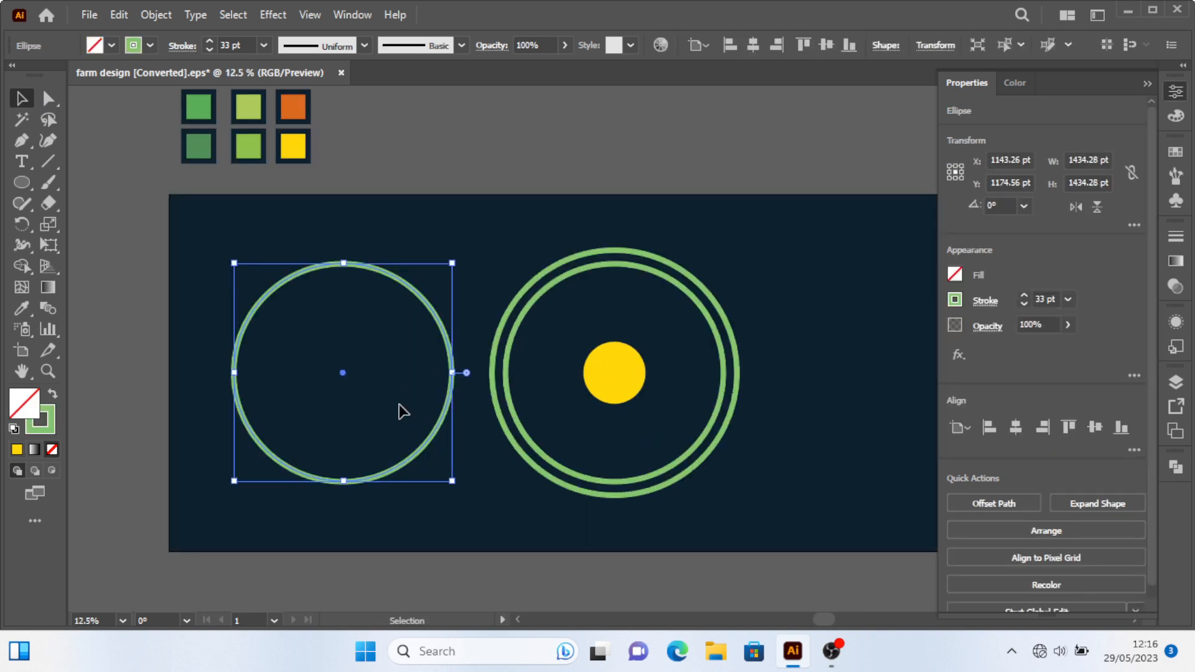
key(ctrl+c)
key(ctrl+f)
drag(454, 485, 381, 405)
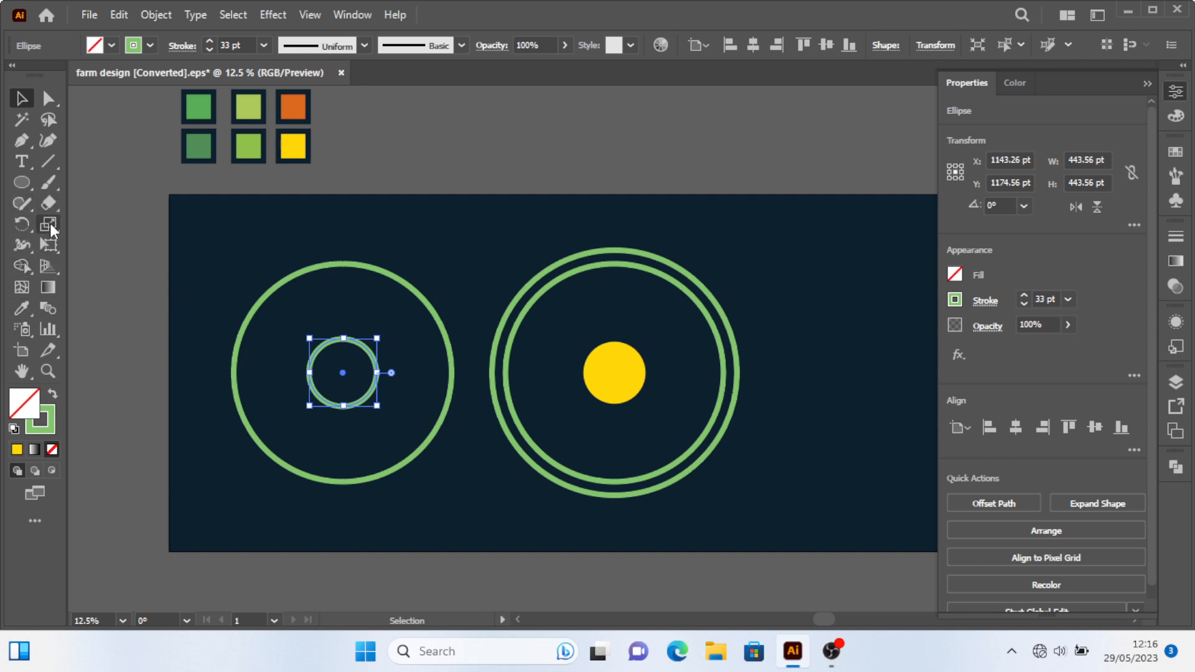
Blend the small ring with the large left ring using the Blend tool.
click(48, 308)
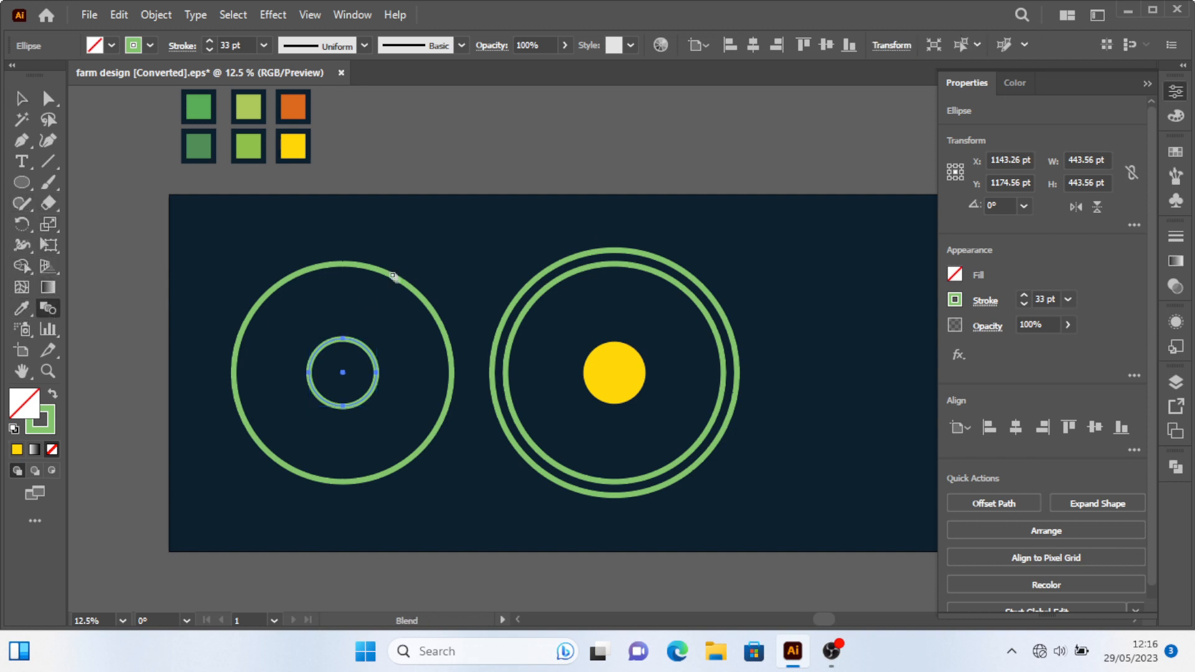
click(265, 295)
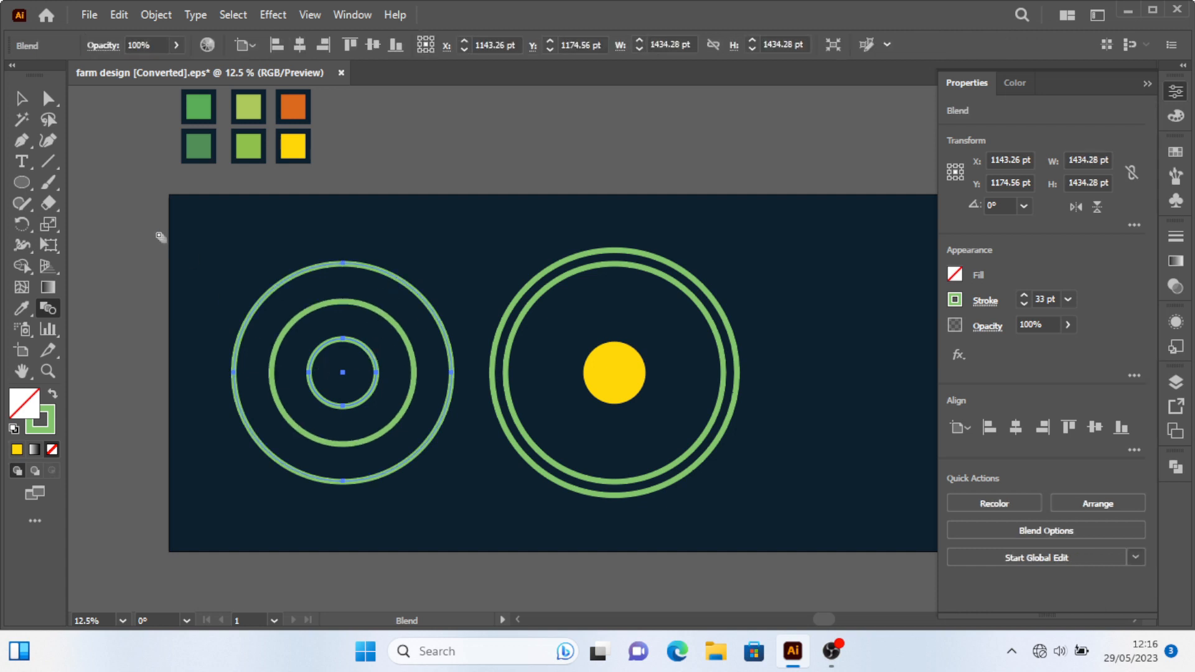
click(26, 101)
Scale the ring blend down and move it to overlap the lower left of the large rings, about 1131 pt wide.
drag(452, 481, 431, 449)
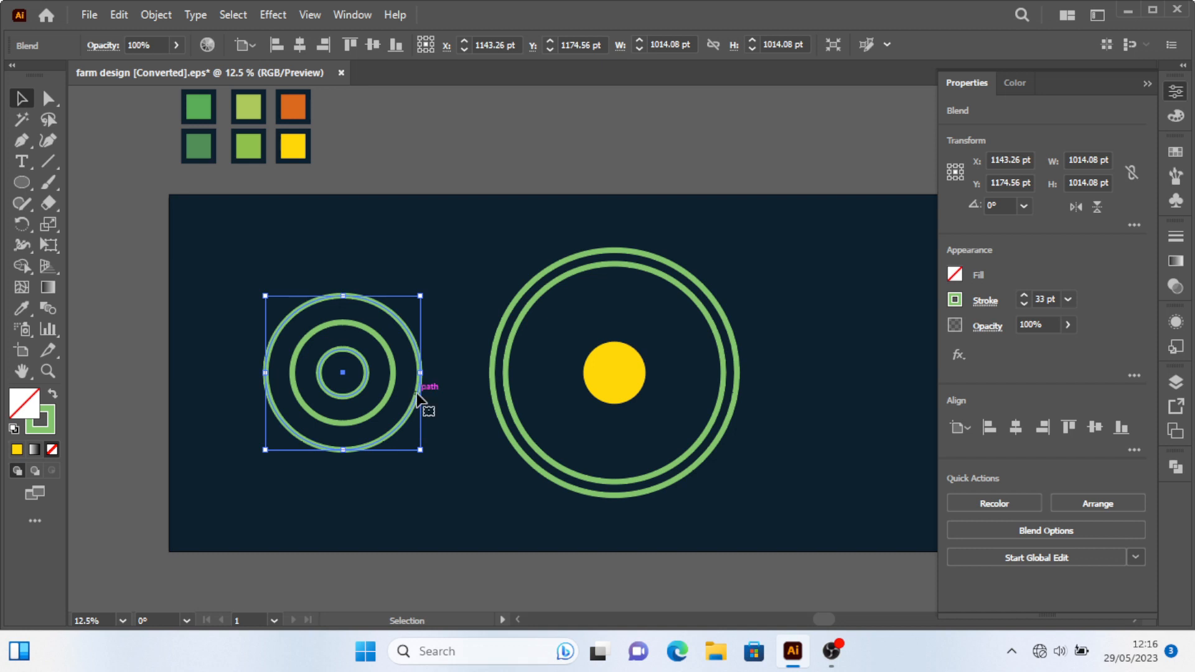
drag(417, 397, 598, 457)
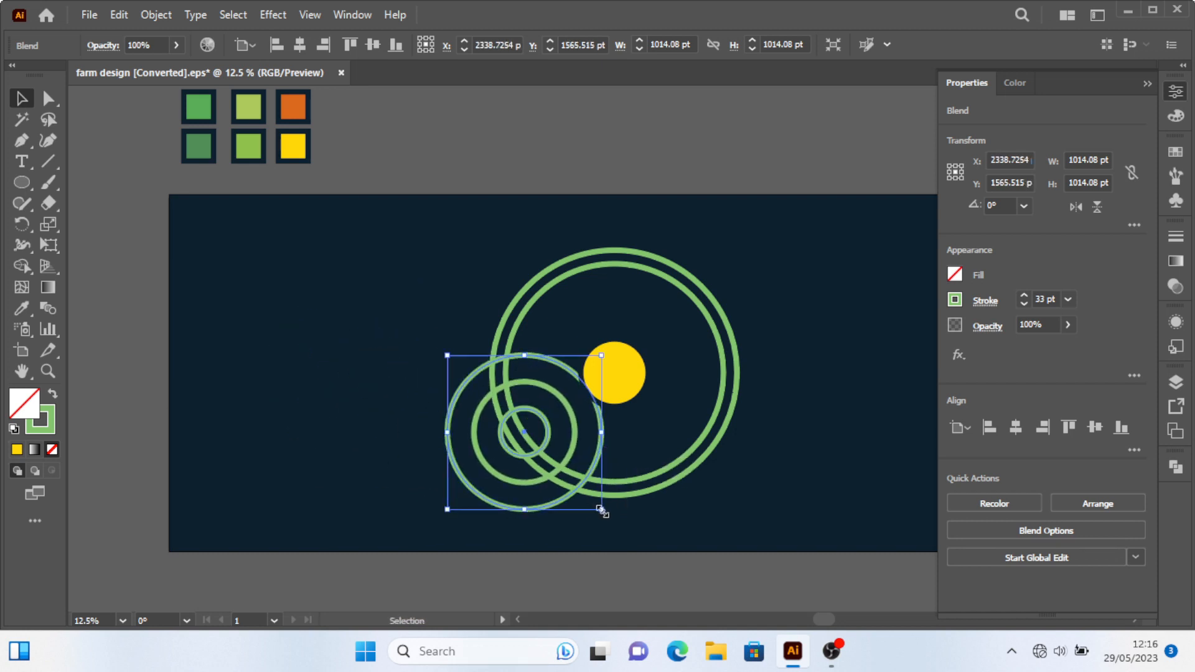
drag(601, 510, 614, 522)
Move the ring blend about 28 pt to the right.
shift+click(627, 382)
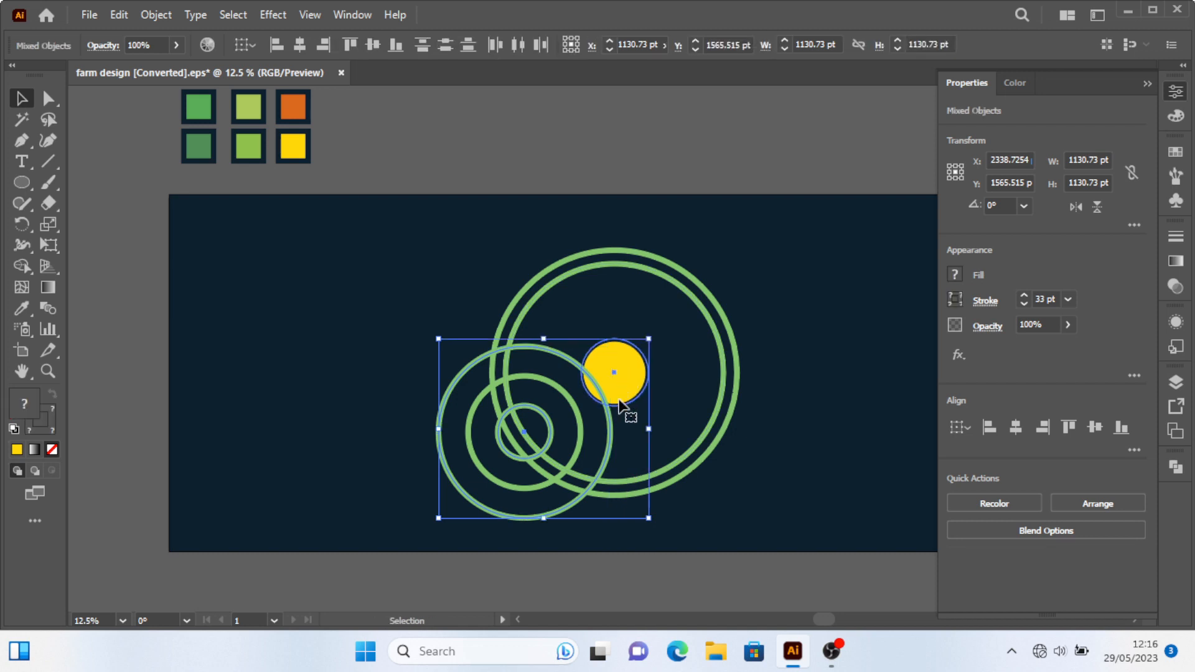
click(699, 515)
drag(614, 453, 618, 446)
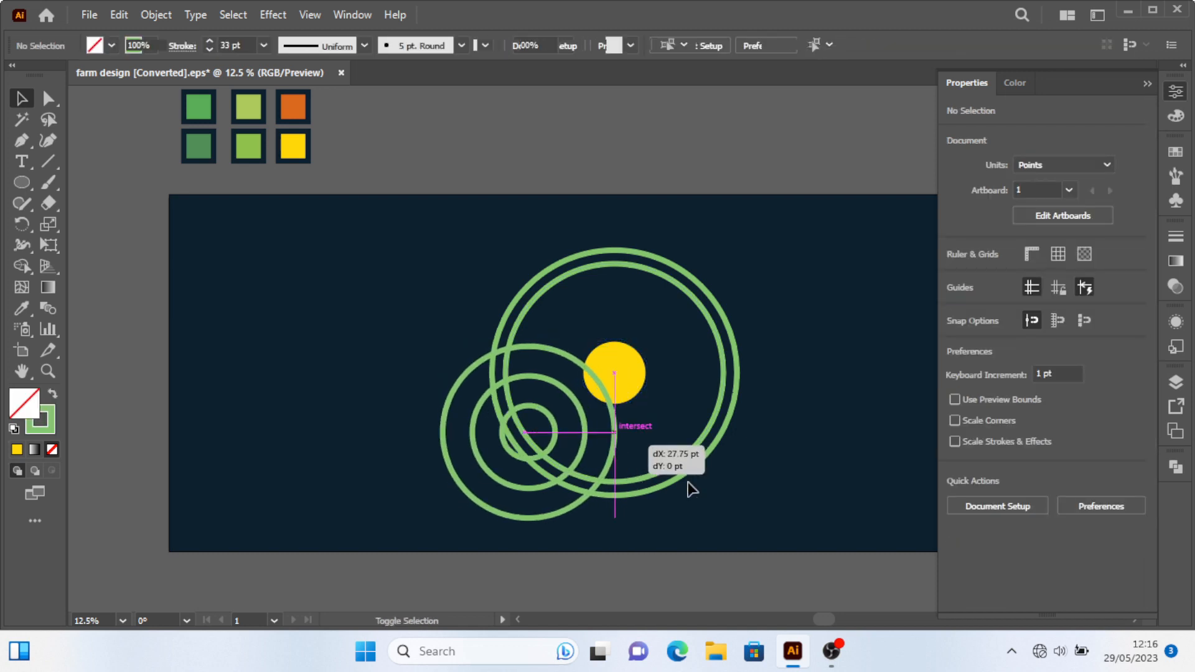
click(742, 488)
Resize the ring blend to about 1043 pt.
click(541, 353)
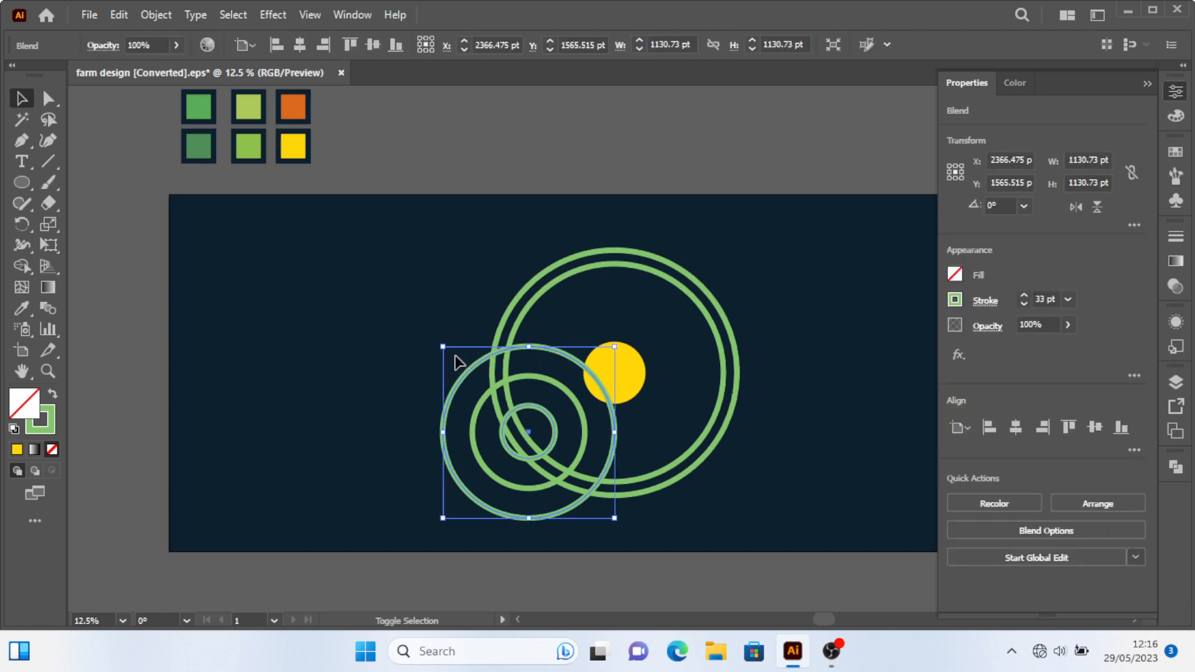
drag(443, 346, 456, 360)
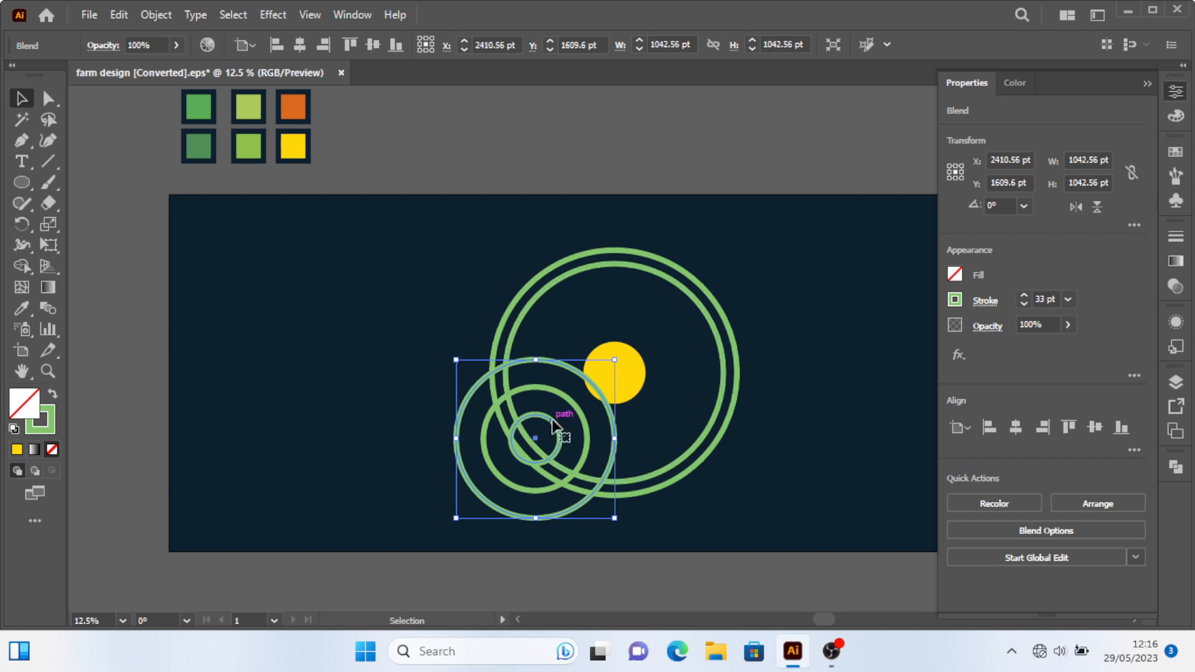
drag(552, 419, 552, 419)
click(696, 510)
Copy the ring blend to the lower right and enlarge the copy to about 1192 pt.
click(616, 450)
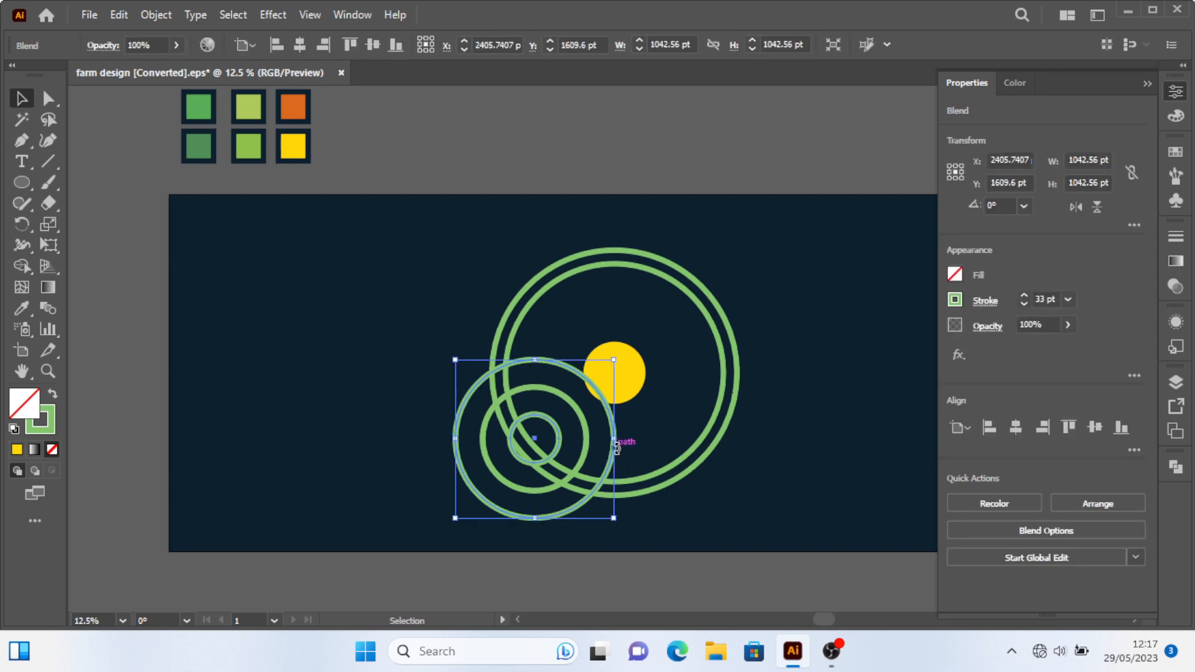
drag(619, 467, 771, 477)
drag(772, 520, 784, 530)
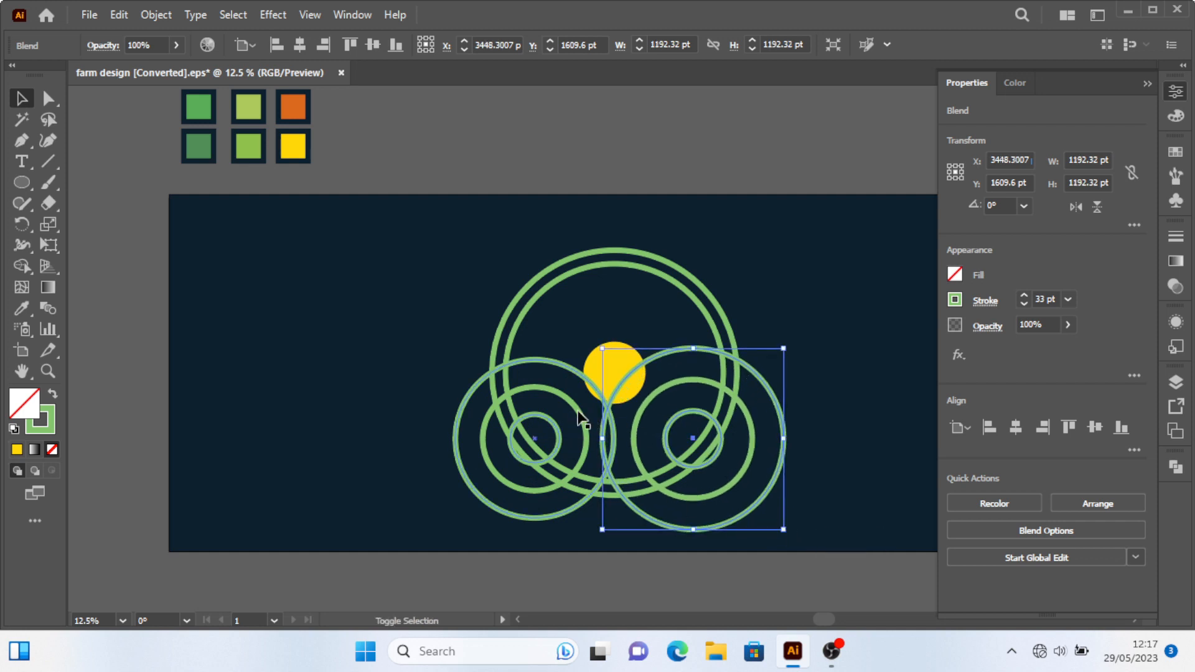
Align the yellow circle to the horizontal centre of both ring blends.
shift+click(585, 427)
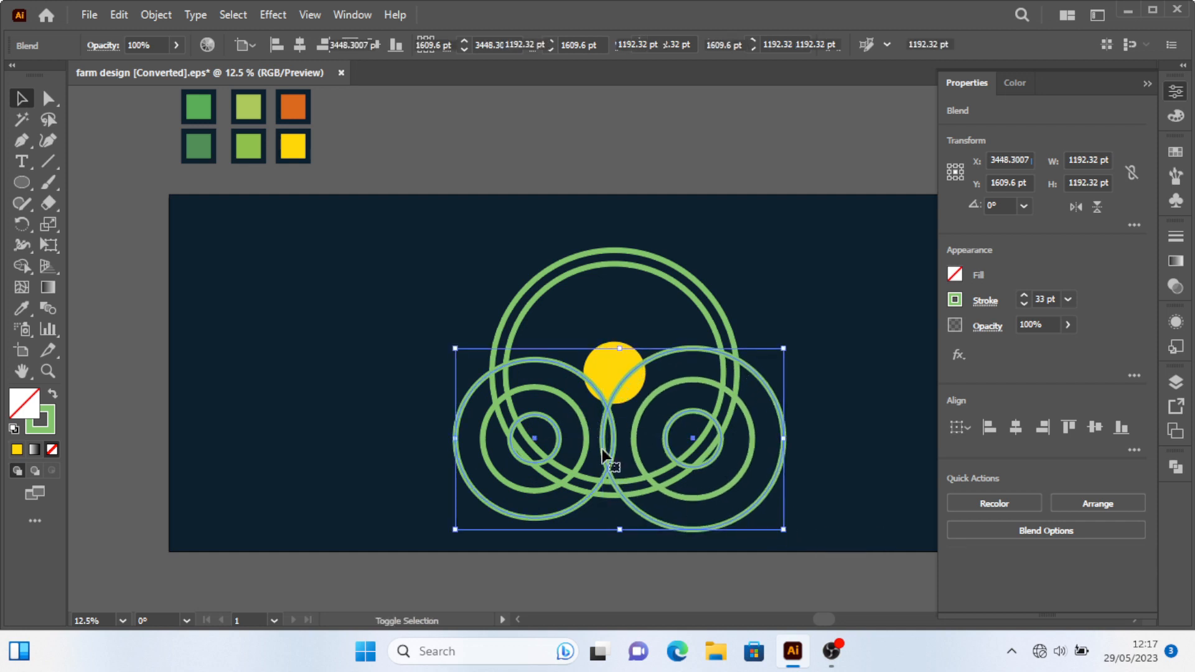
shift+click(615, 361)
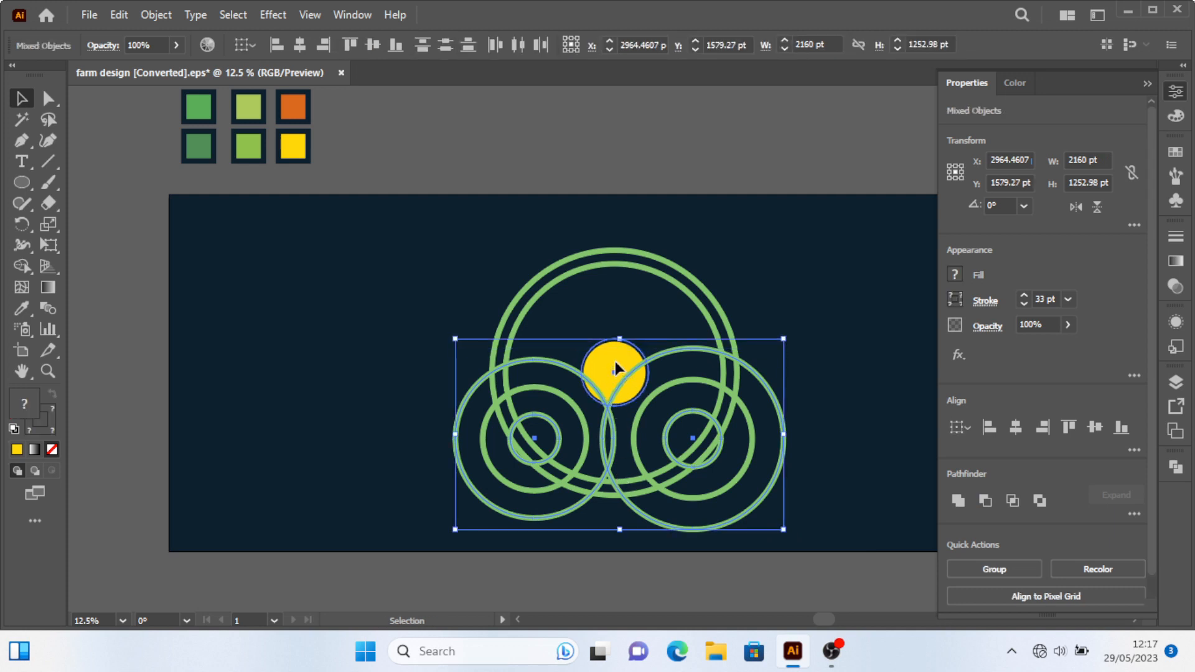
click(1018, 428)
click(840, 437)
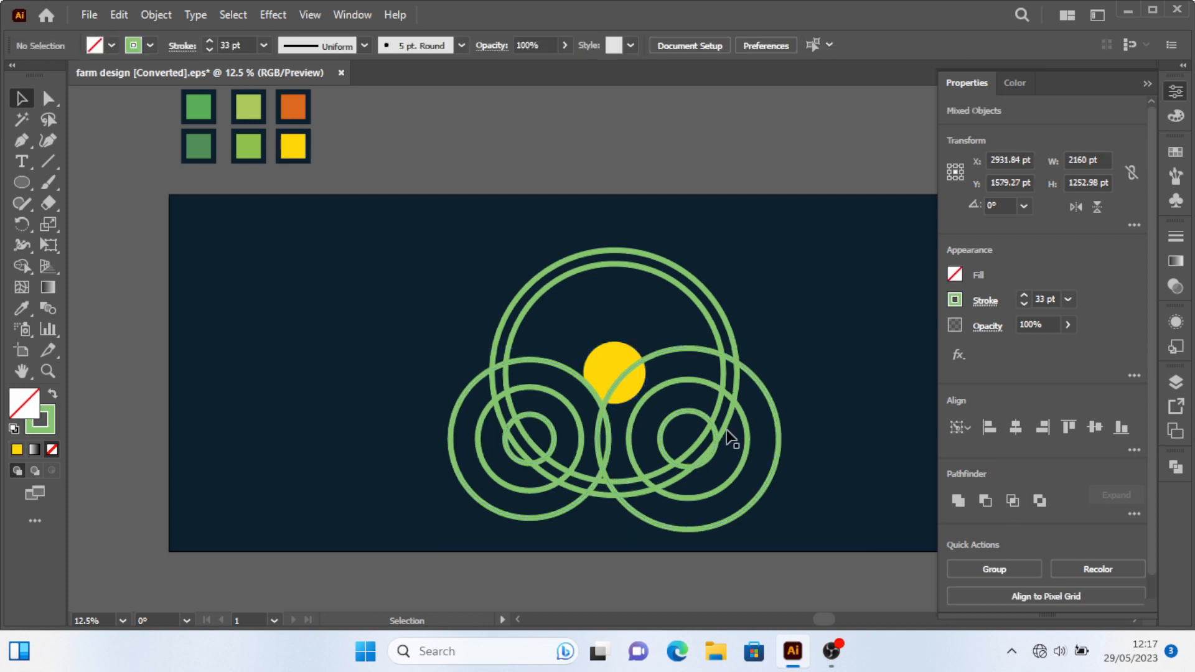
Scale up the yellow circle and undo the change.
click(625, 360)
mouse_move(652, 410)
mouse_down()
mouse_move(663, 412)
mouse_move(653, 410)
mouse_up()
click(836, 479)
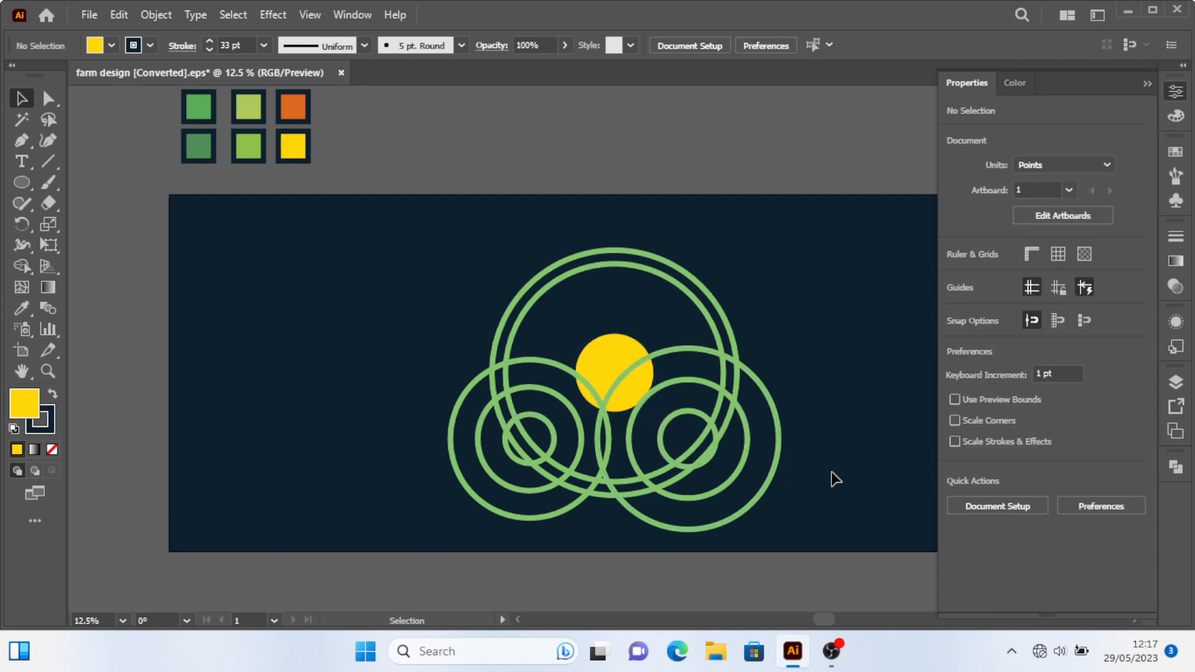
scroll(725, 422, down, 1)
scroll(704, 449, up, 1)
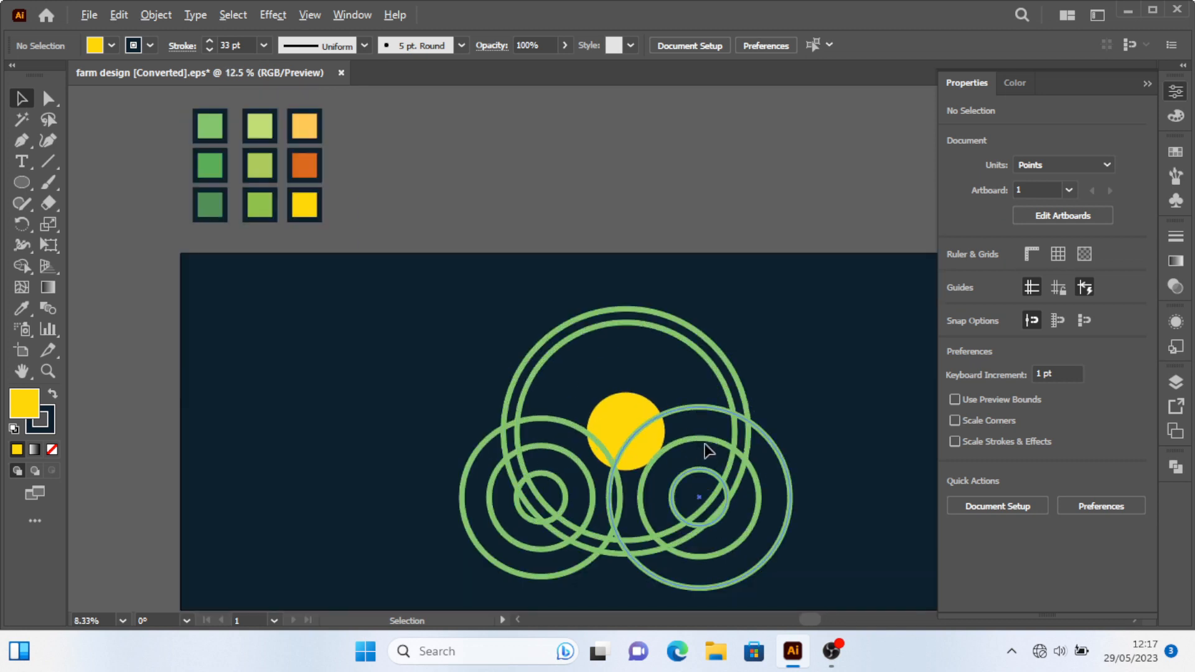
key(ctrl+z)
Delete the right ring blend and replace it with a copy of the left blend moved to the right.
click(833, 462)
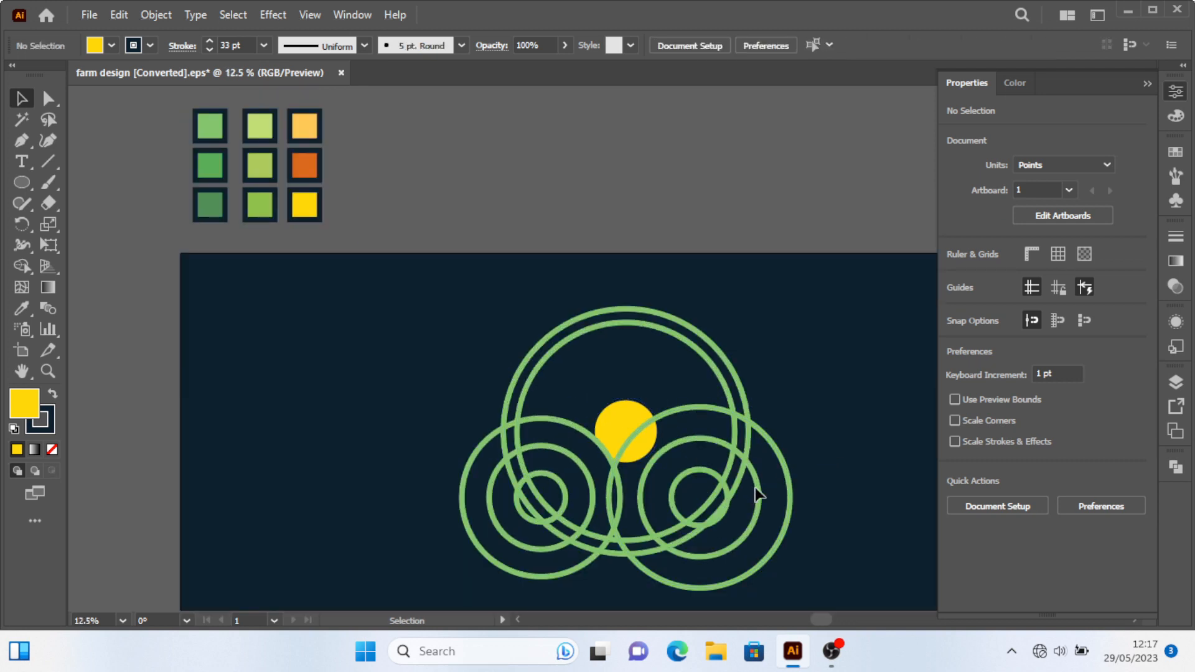
click(794, 501)
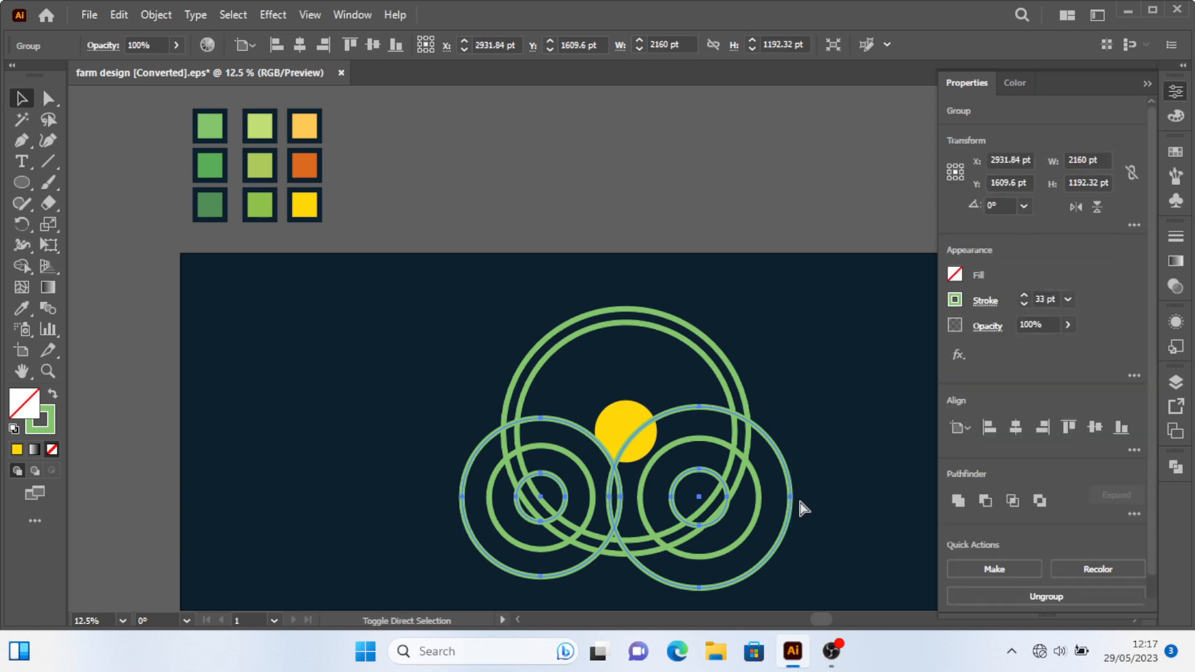
click(841, 484)
click(780, 453)
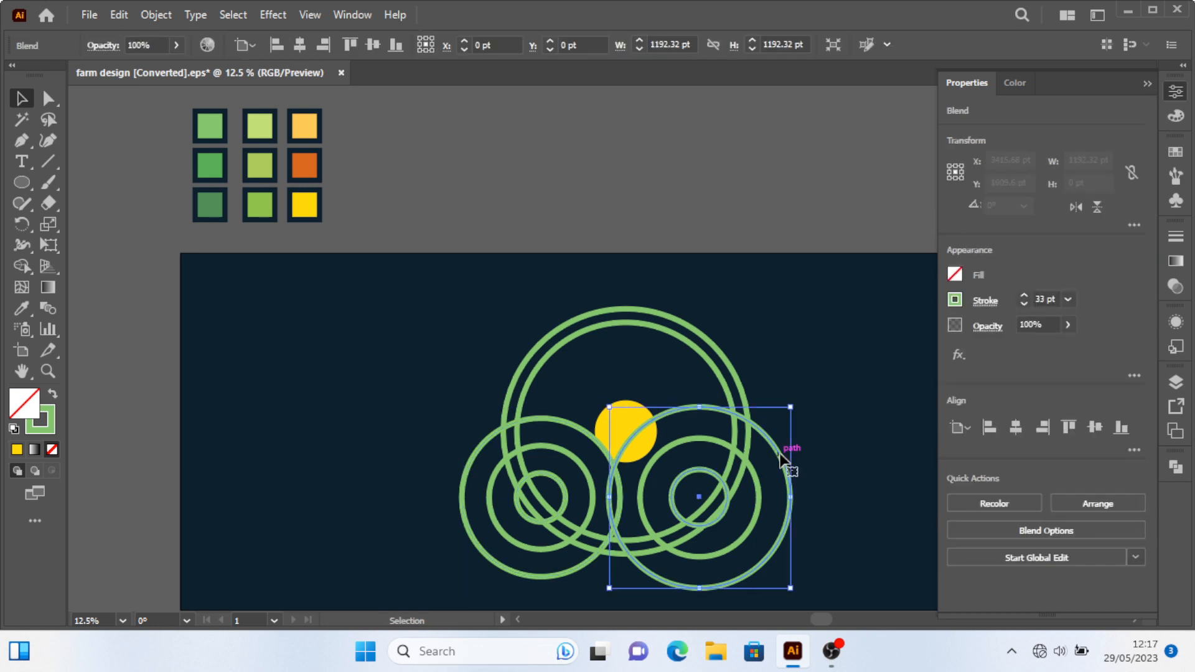
key(Delete)
drag(625, 489, 763, 491)
drag(763, 416, 770, 409)
click(809, 456)
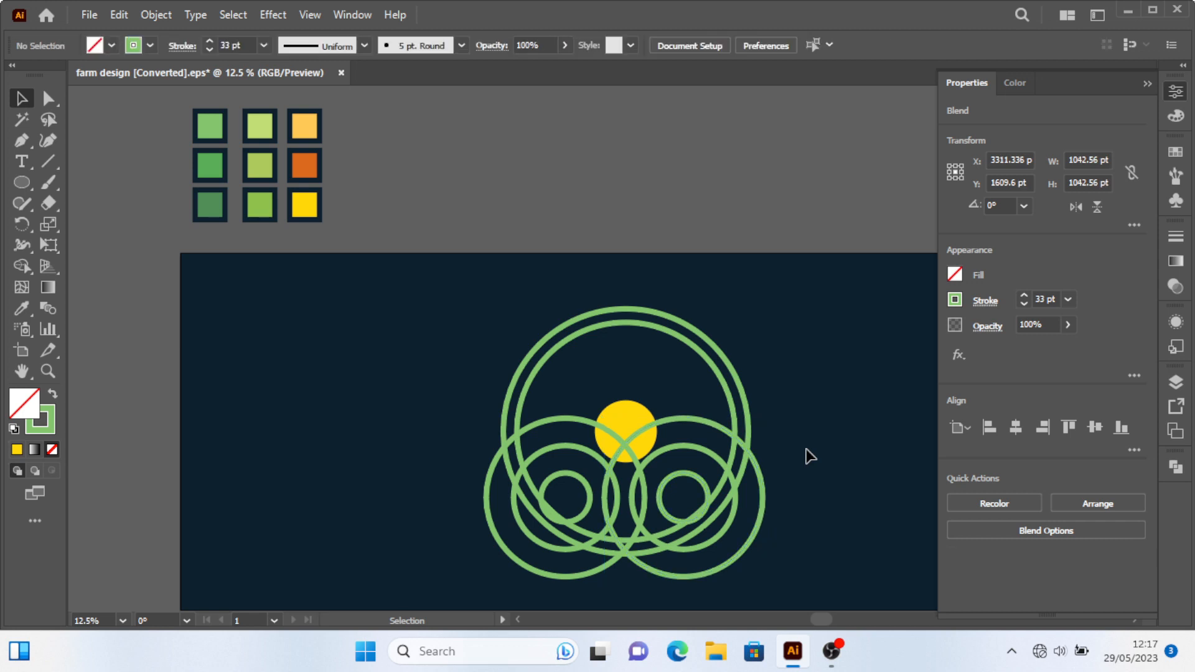
Expand both ring blends into ordinary paths.
scroll(743, 447, down, 1)
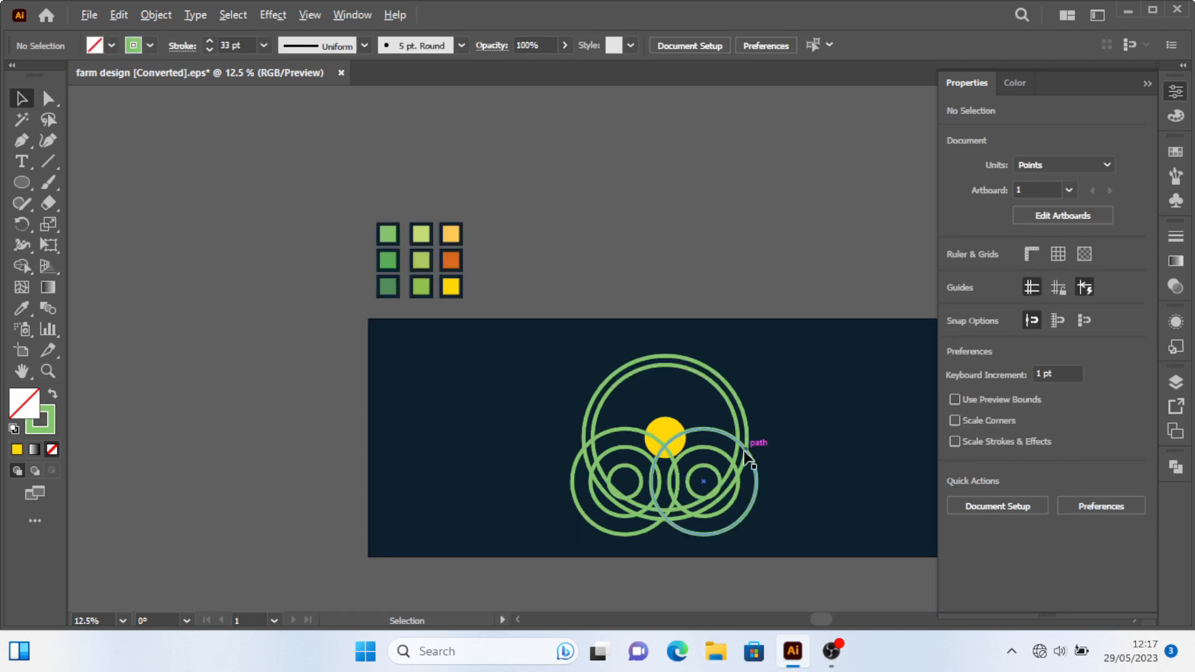
scroll(712, 480, up, 1)
click(609, 414)
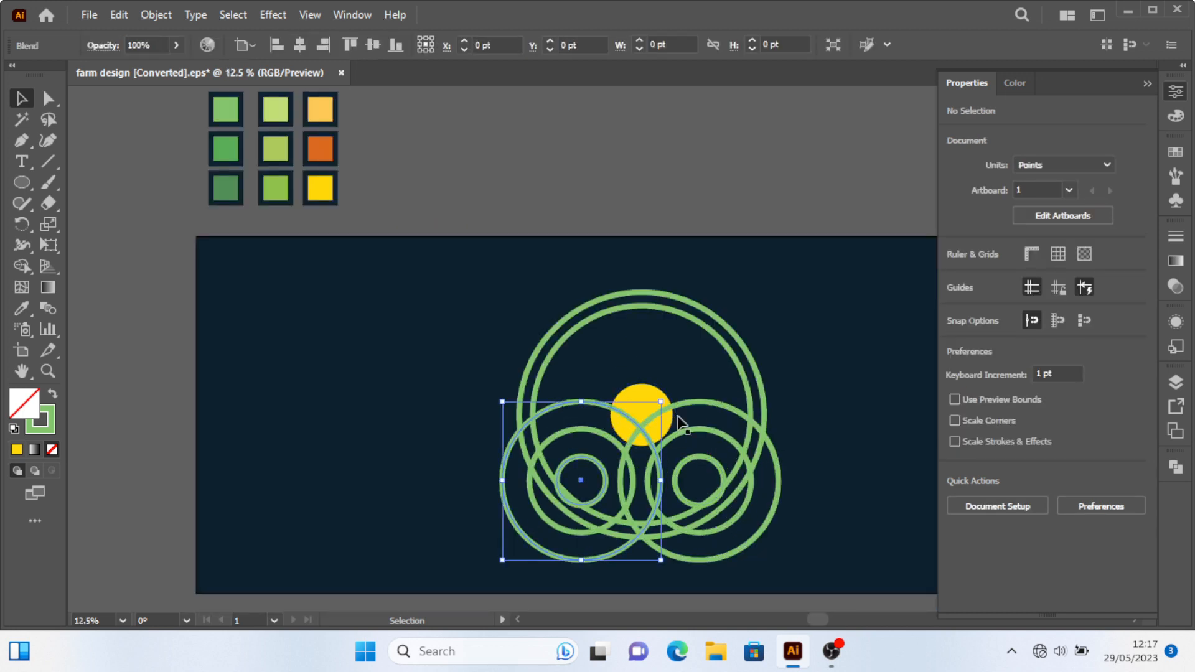
shift+click(699, 416)
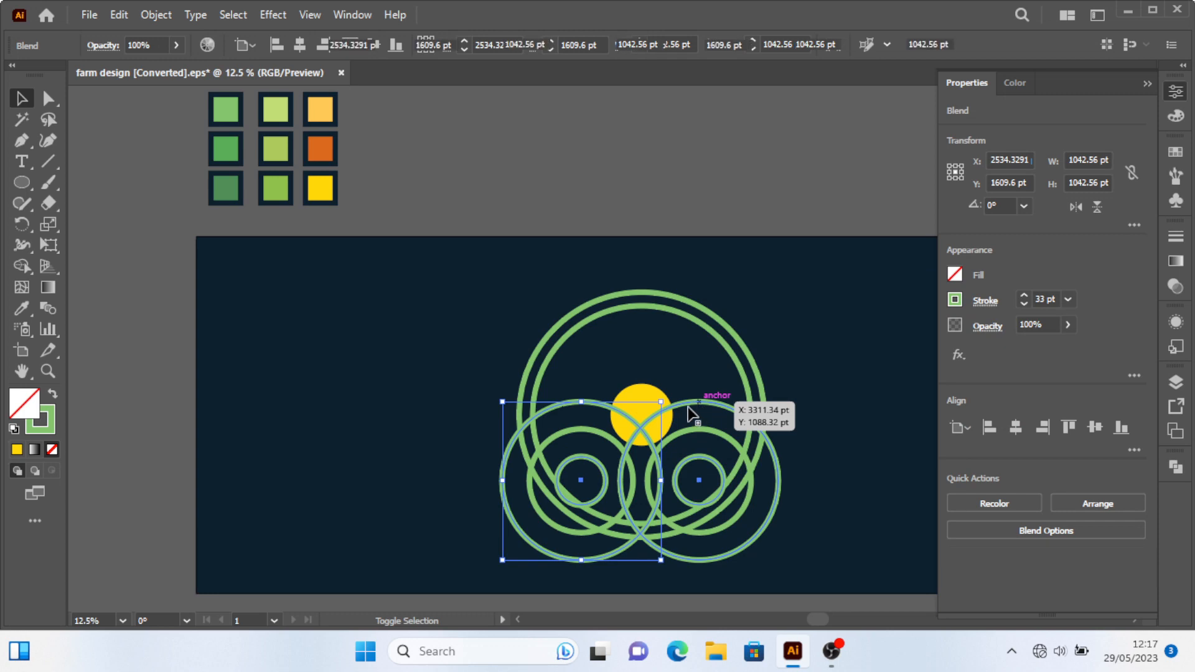
click(163, 16)
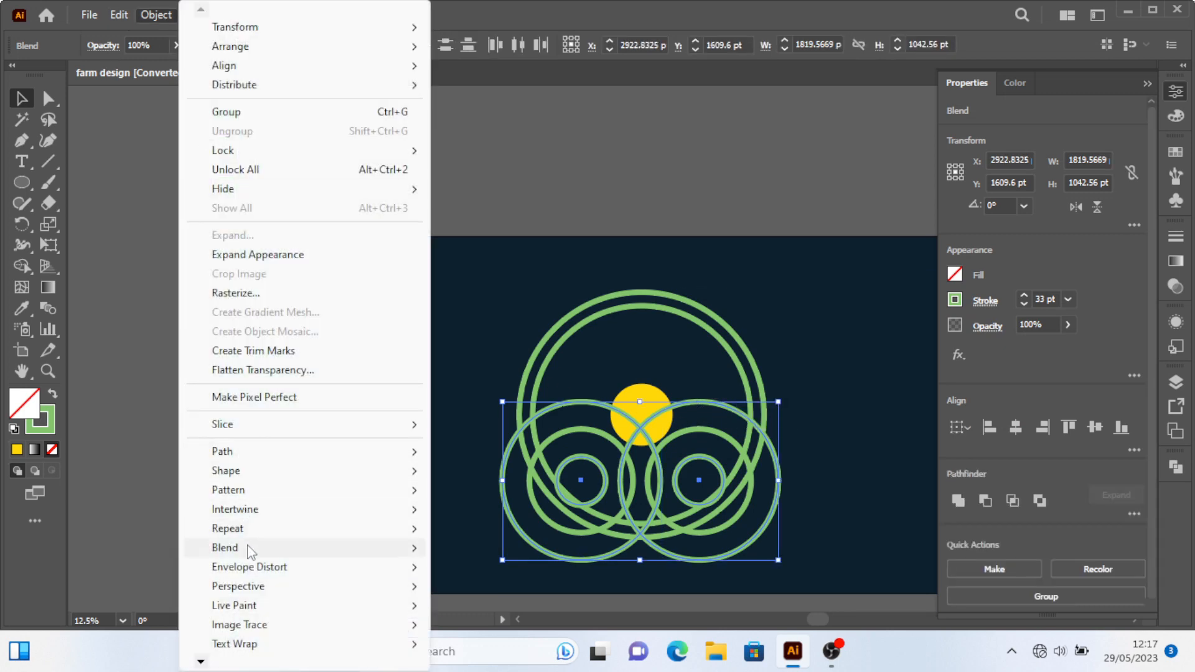
mouse_move(249, 554)
click(484, 483)
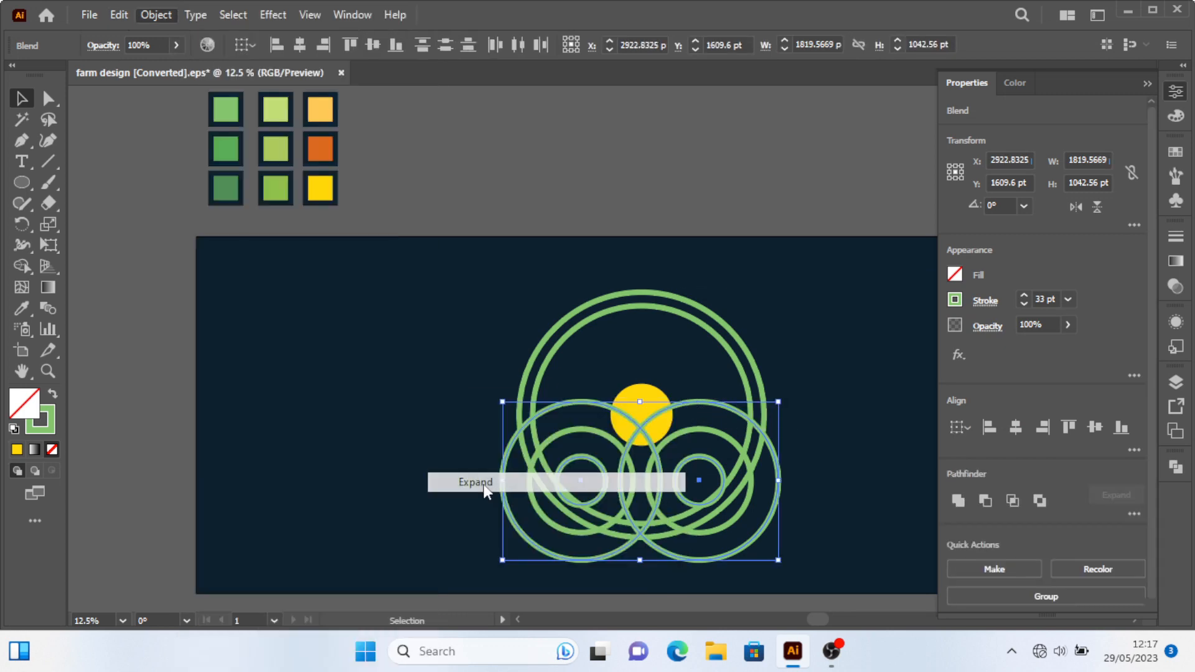
click(600, 285)
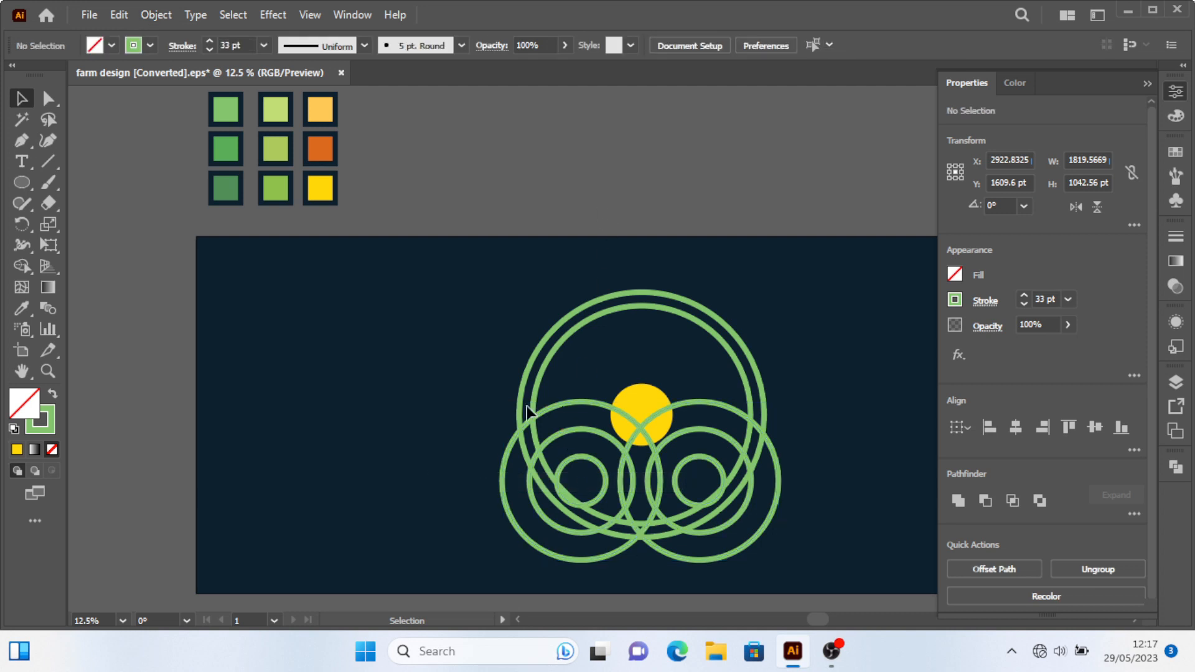
Ungroup the two expanded ring blends.
click(568, 406)
shift+click(696, 405)
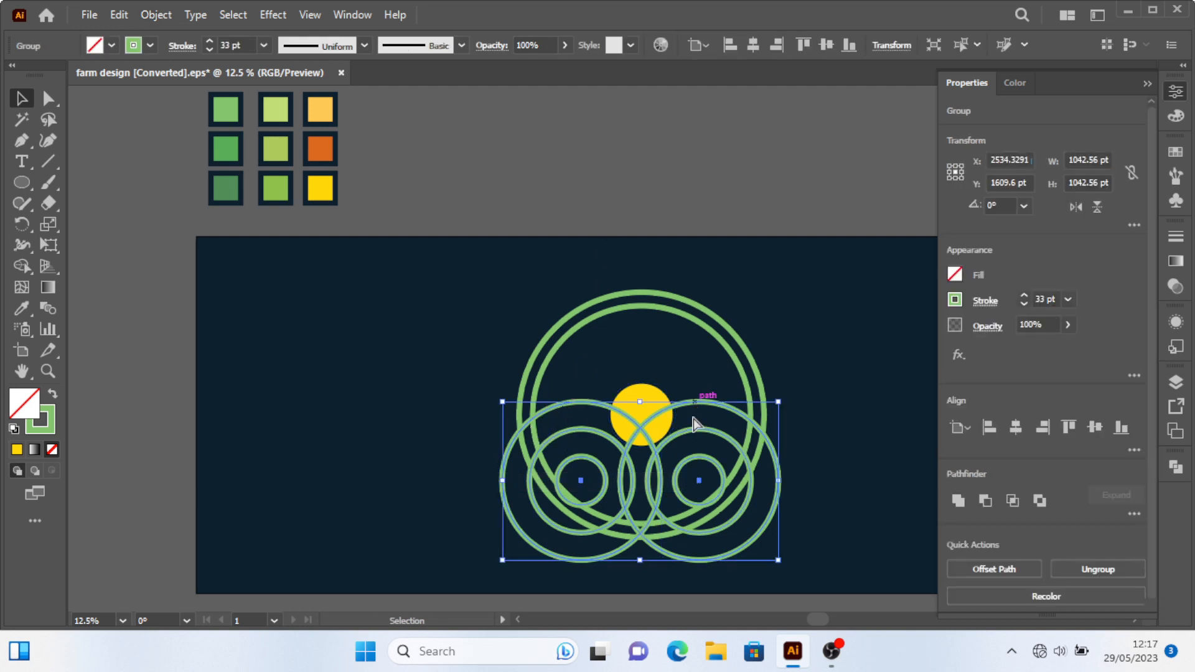
key(ctrl+shift+g)
click(677, 196)
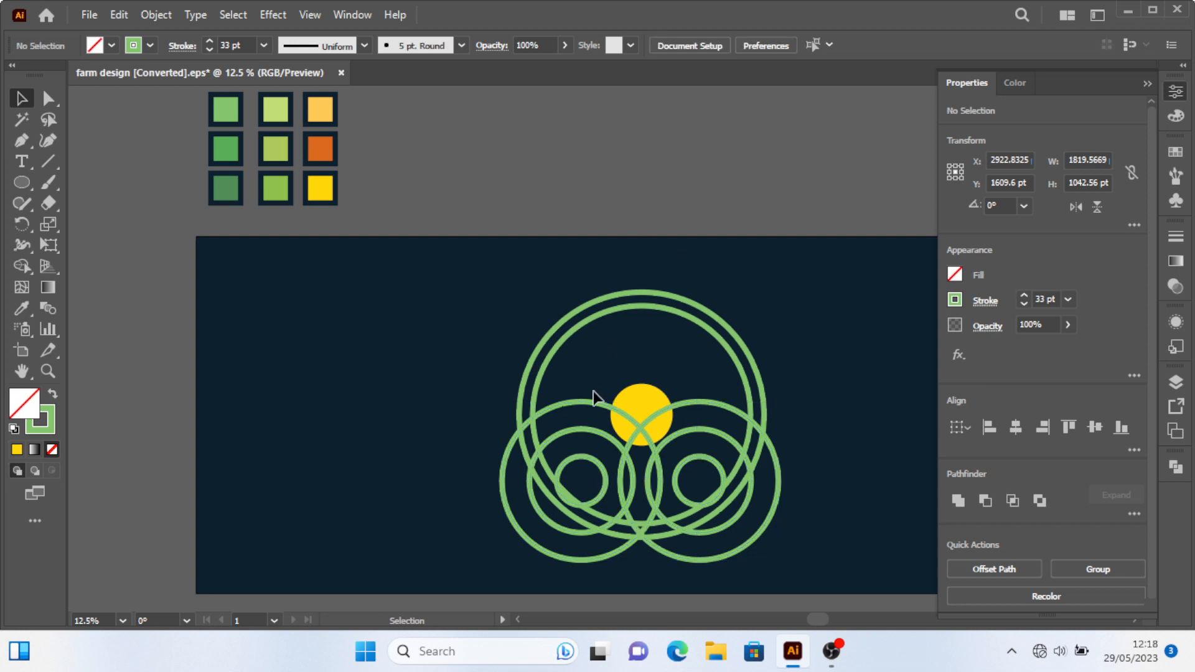
Fill the left blend's outer circle with the light green swatch colour.
click(592, 404)
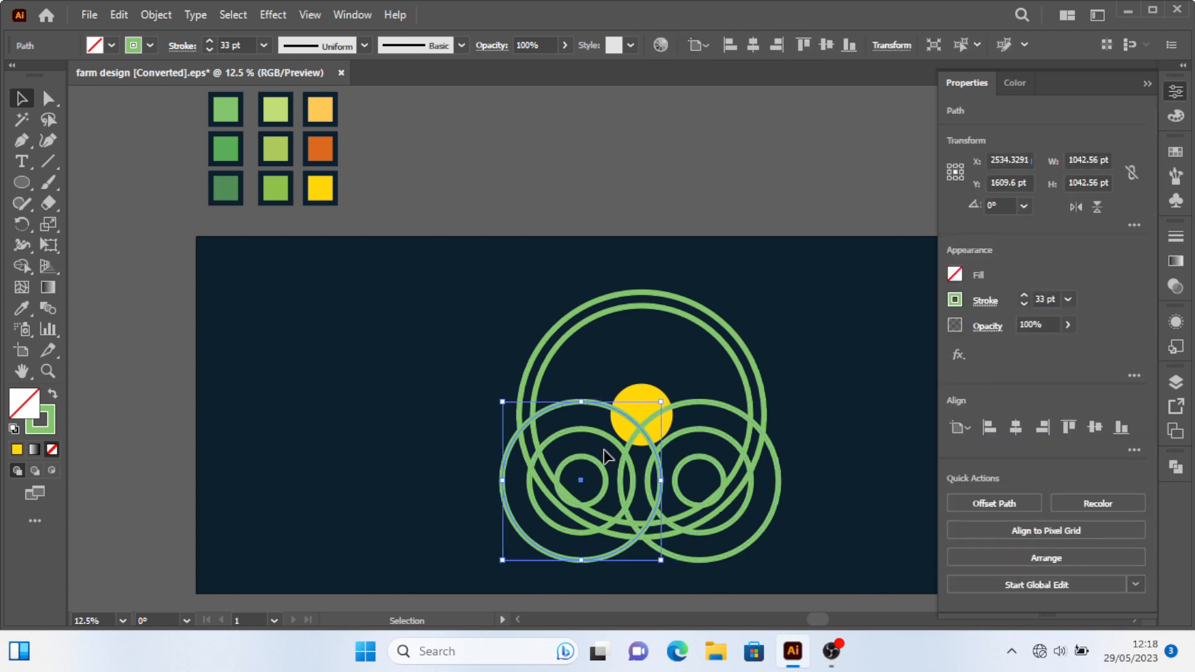
key(i)
click(232, 112)
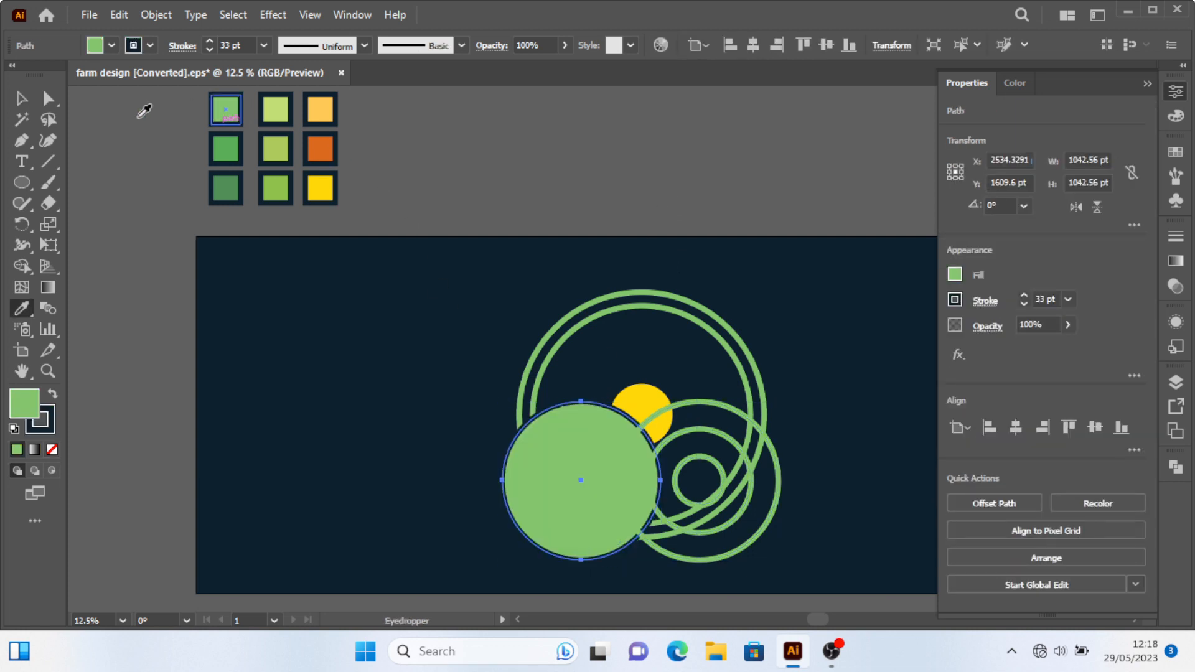
click(20, 100)
Try sending the filled circle backward and undo each attempt.
key(ctrl+bracketleft)
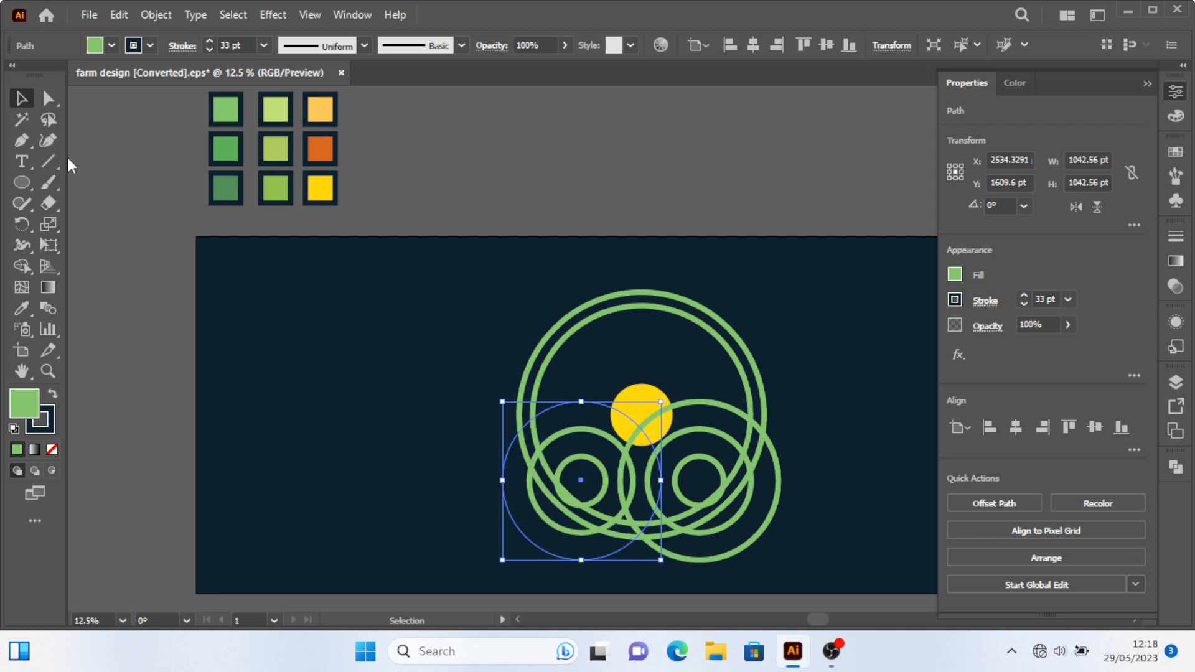
key(ctrl+bracketleft)
key(ctrl+z)
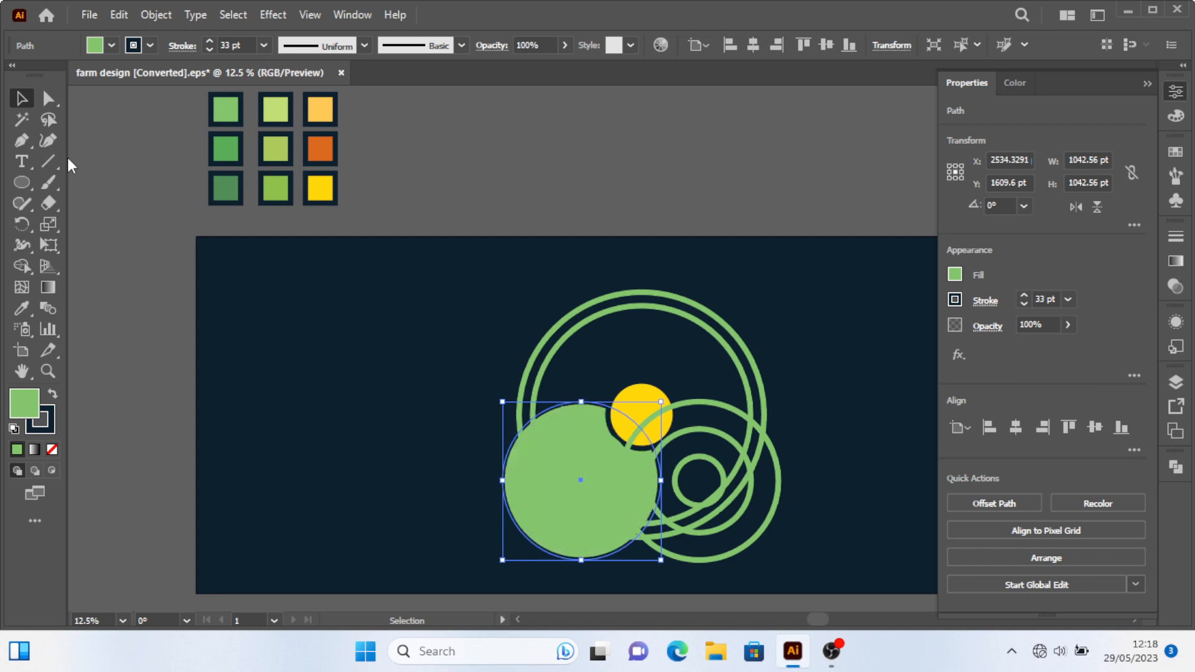
key(ctrl+bracketleft)
key(ctrl+z)
key(ctrl+bracketleft)
key(ctrl+z)
Fill the left blend's middle circle with the medium green swatch colour.
click(535, 461)
key(i)
click(226, 148)
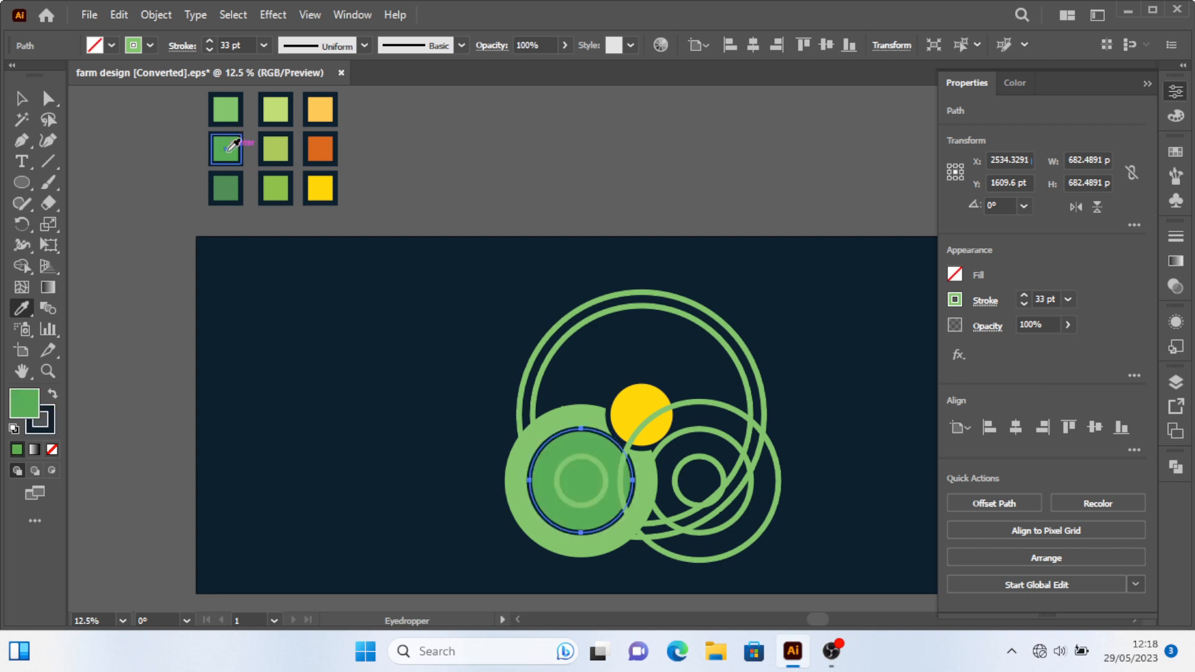
click(21, 99)
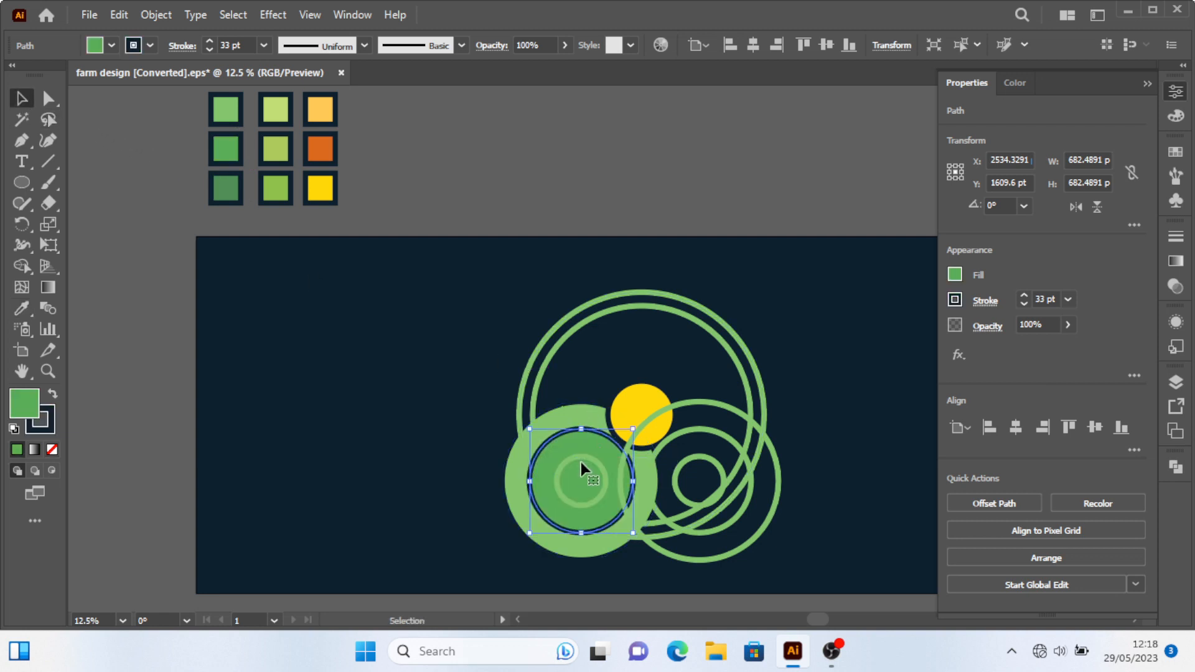
Fill the left blend's inner circle with the dark green swatch colour.
click(585, 459)
key(i)
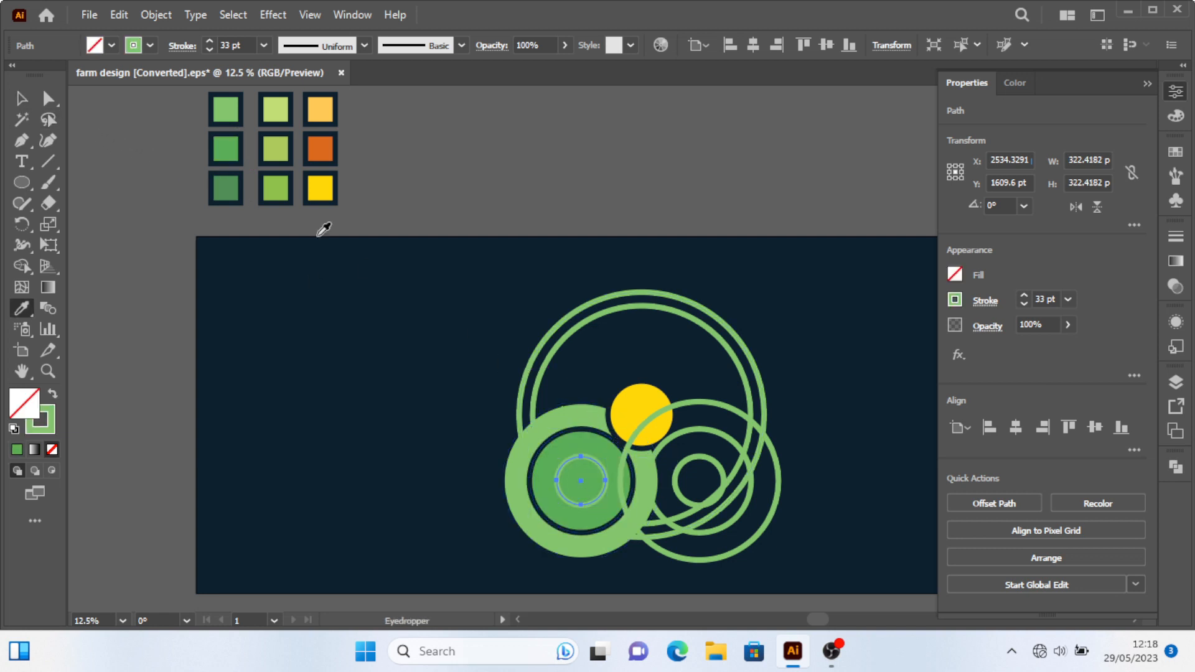
click(226, 188)
key(v)
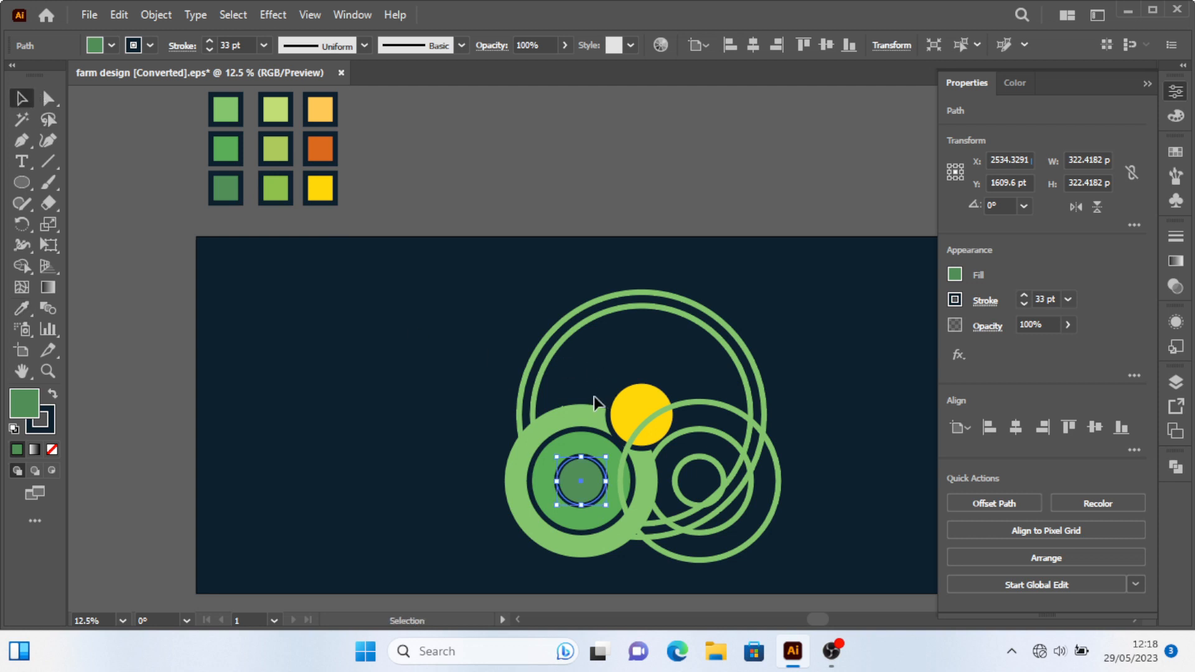
Bring all three left circles to the front of the stacking order.
shift+click(540, 496)
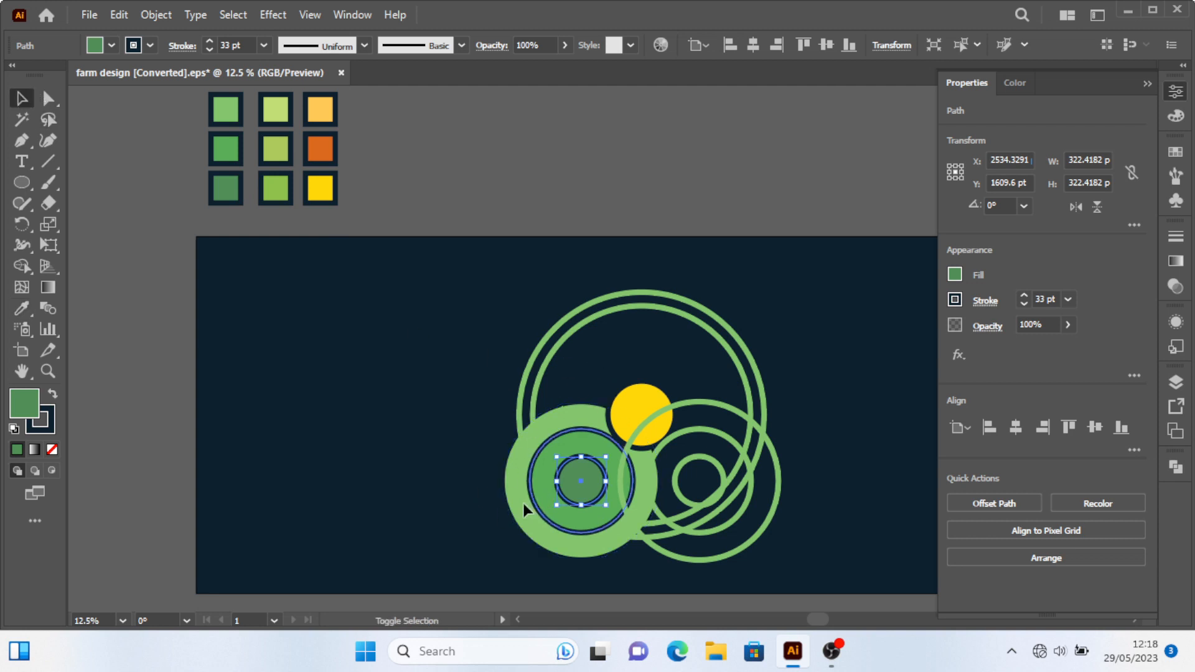
shift+click(516, 505)
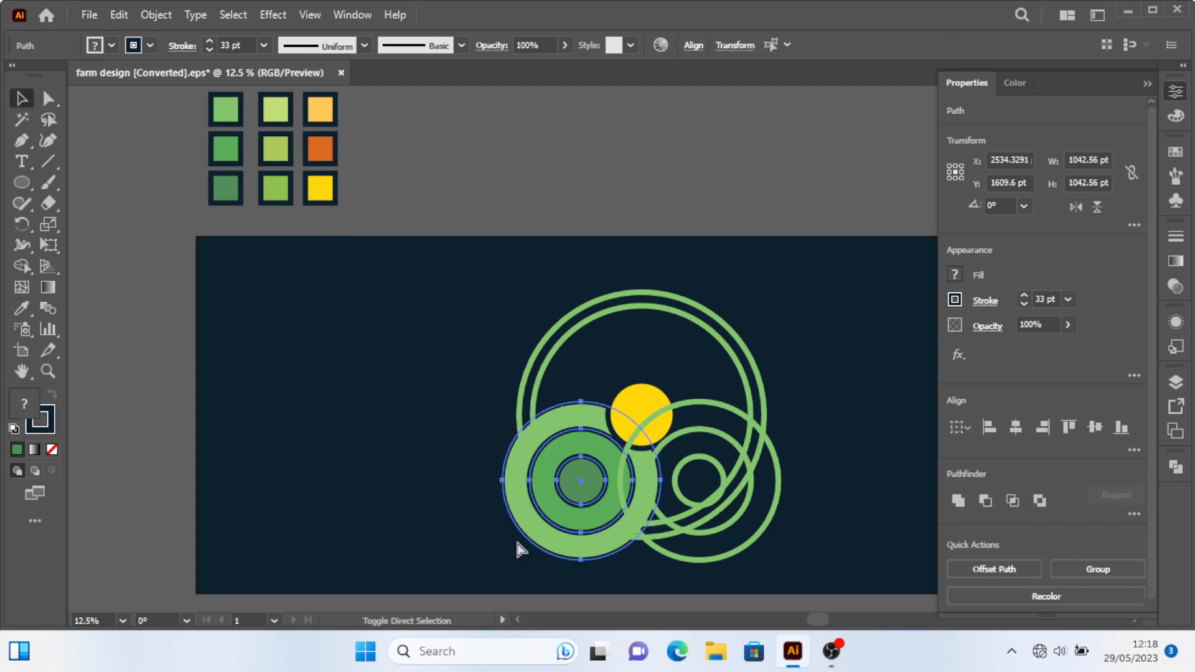
key(ctrl+shift+bracketright)
click(800, 443)
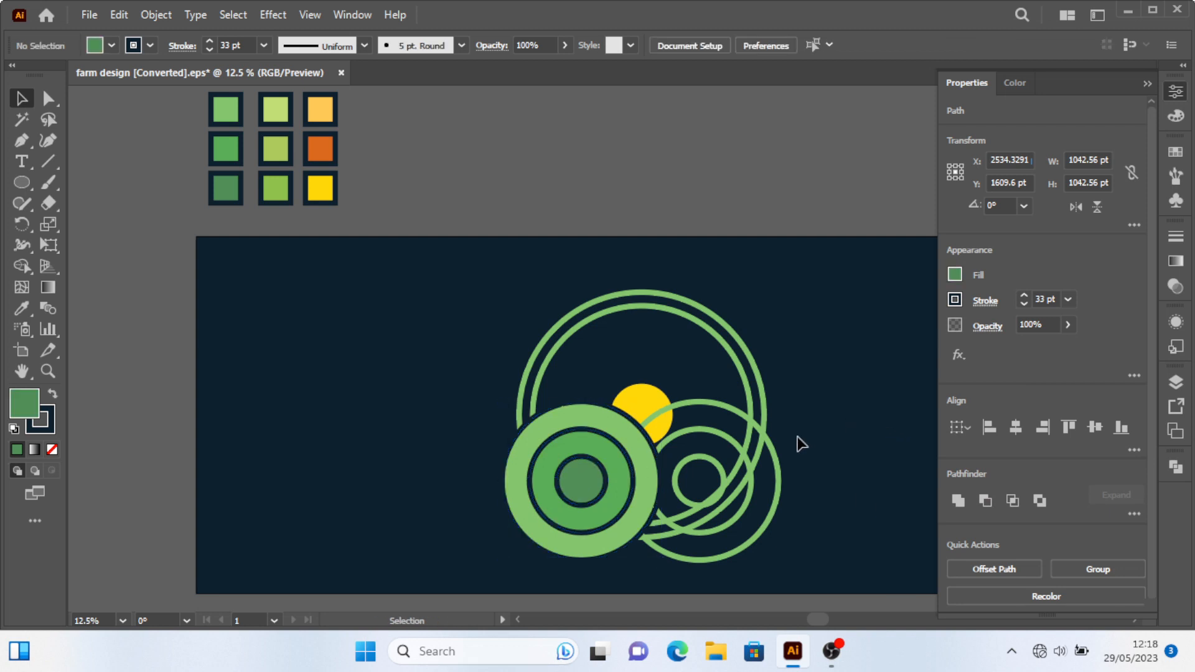
Fill the right blend's outer circle with the pale yellow-green swatch colour.
click(718, 411)
key(i)
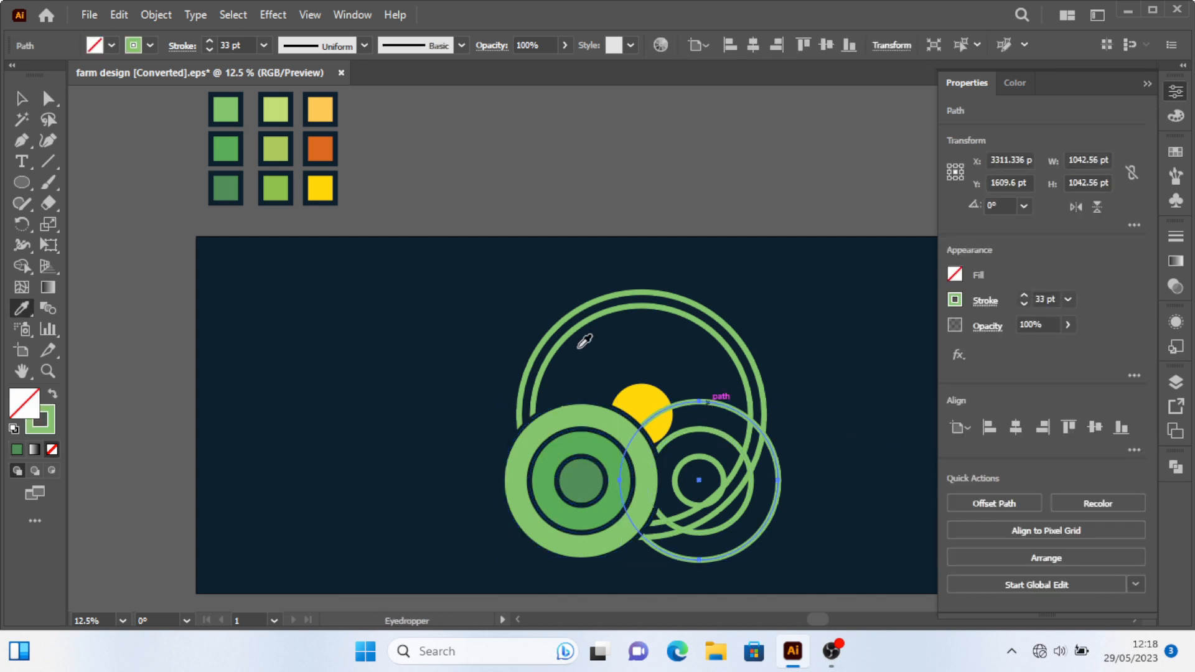
click(274, 112)
click(31, 98)
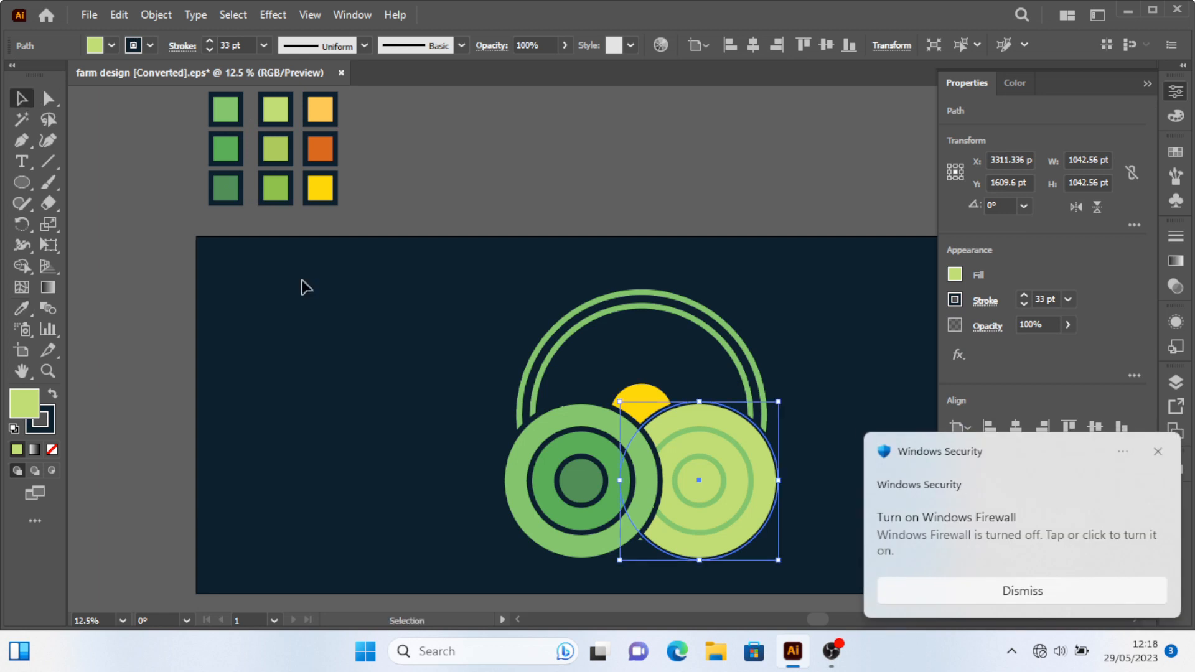
Fill the right blend's middle circle with the olive green swatch colour.
click(701, 428)
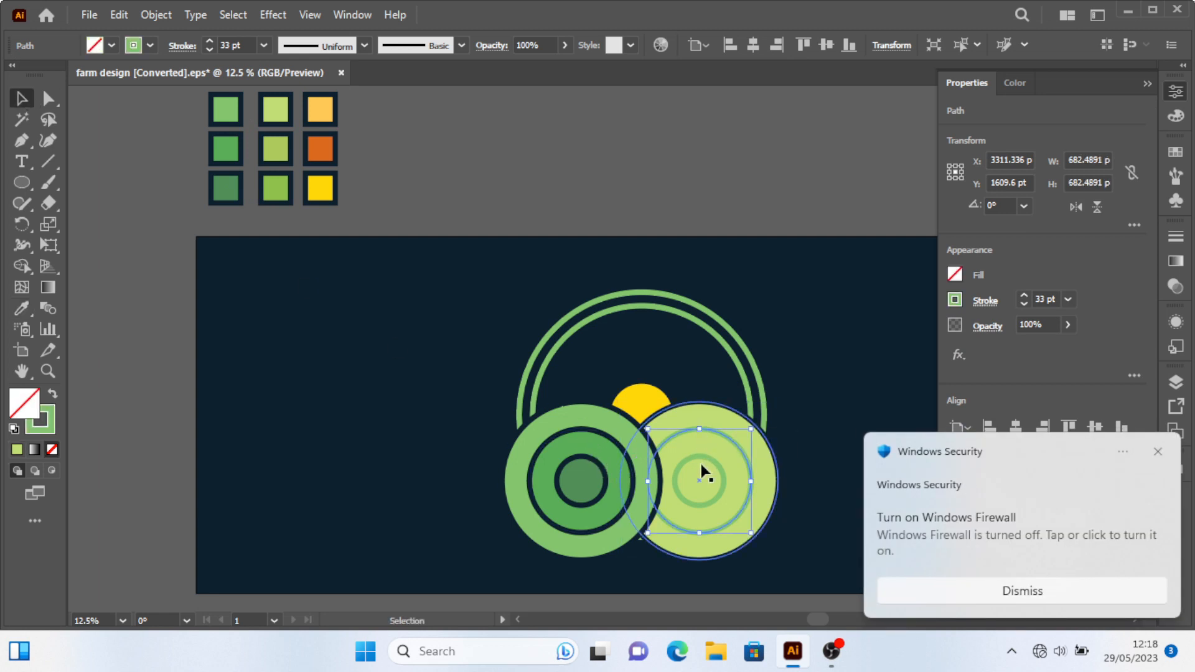
key(i)
click(275, 148)
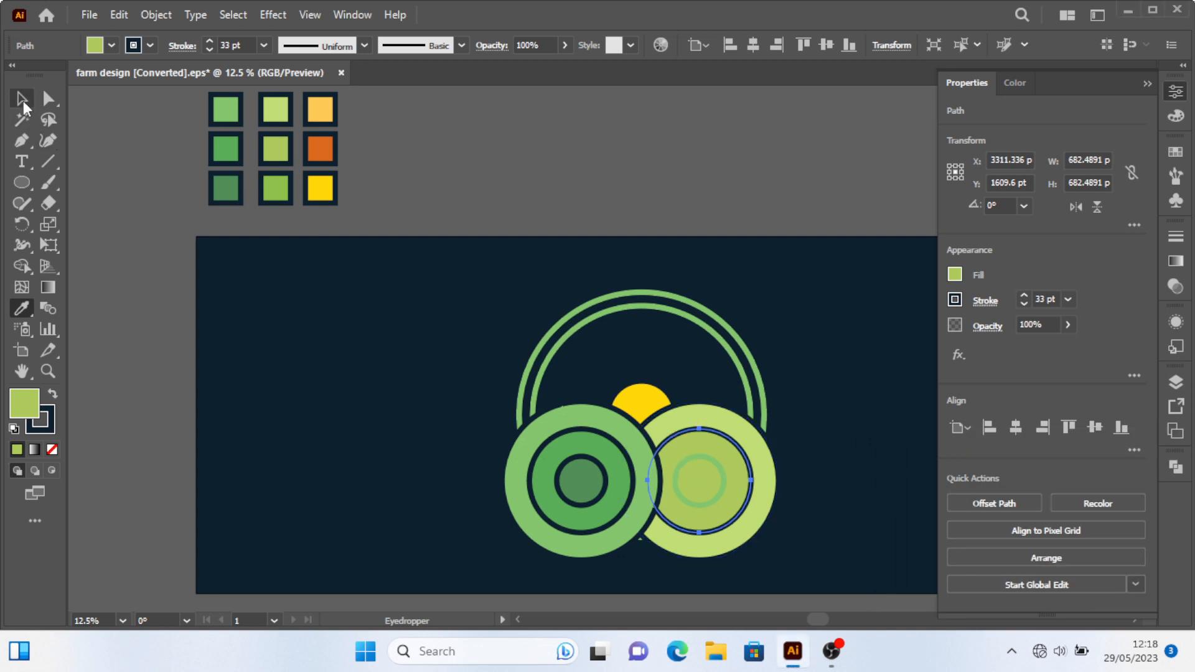
Fill the right blend's inner circle with the bright green swatch colour.
ctrl+click(708, 458)
click(275, 178)
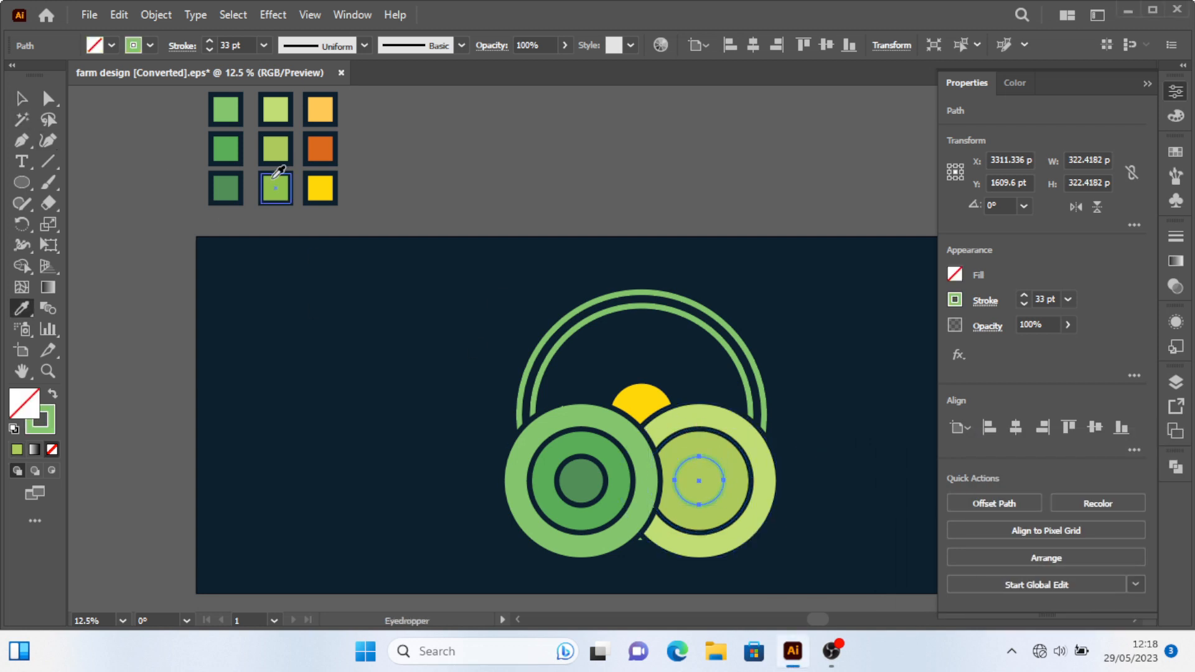
click(274, 187)
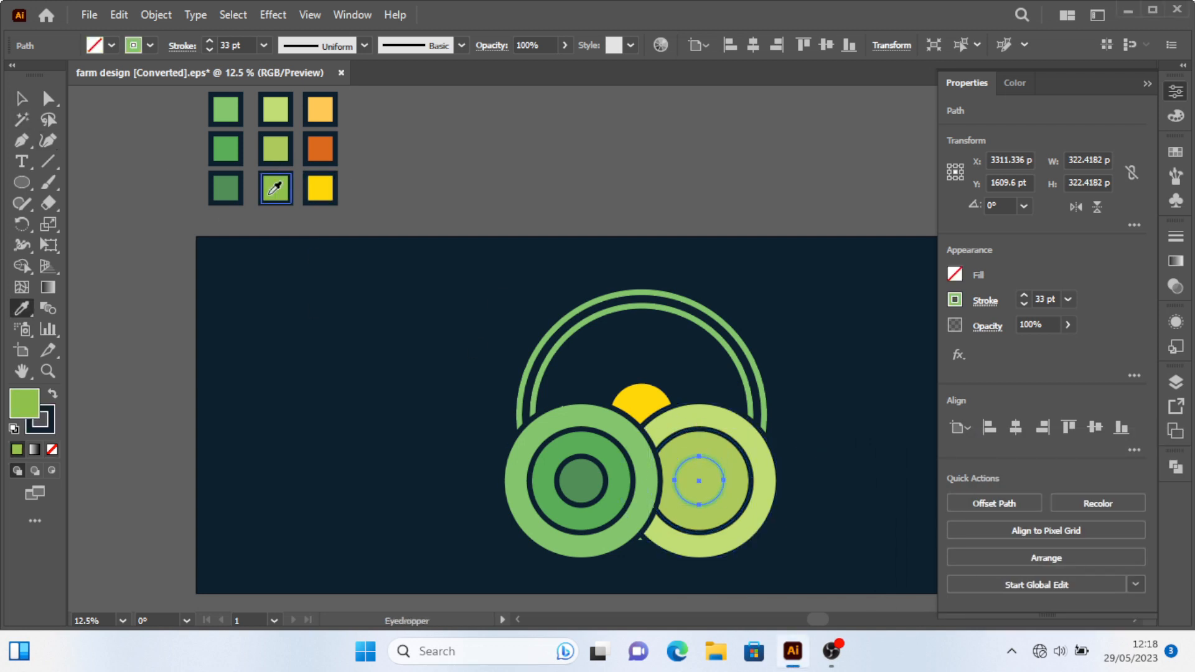
click(19, 98)
Select the large inner ring with the filled circles and delete the parts outside it using Shape Builder.
click(628, 228)
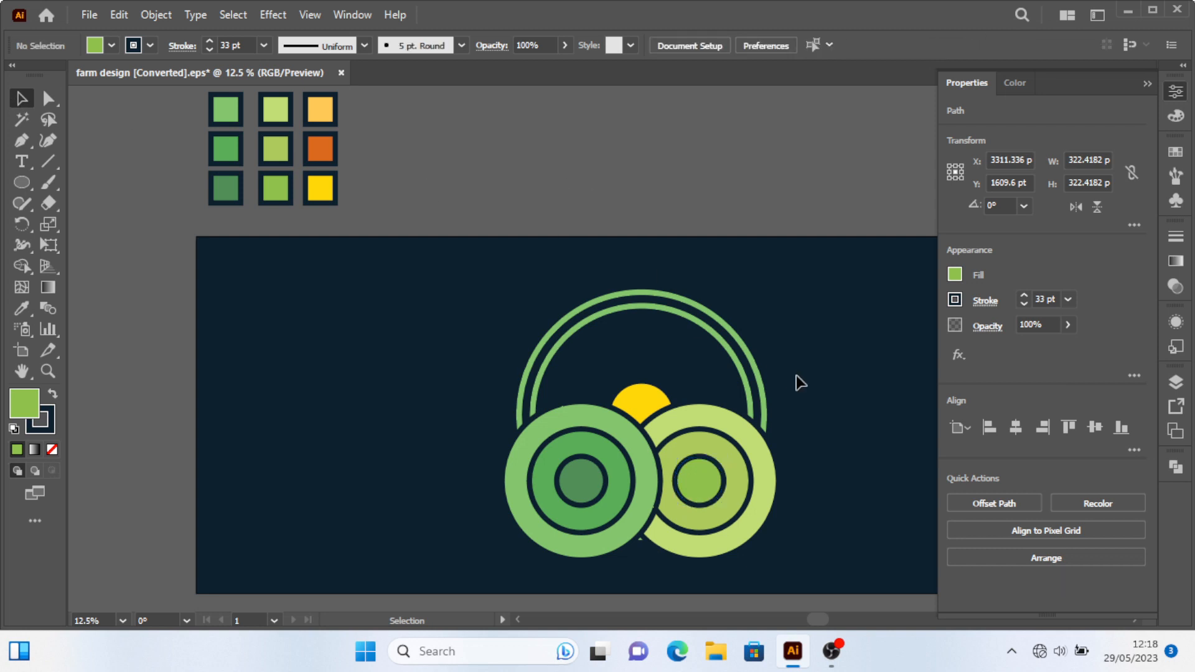
click(754, 408)
shift+click(771, 506)
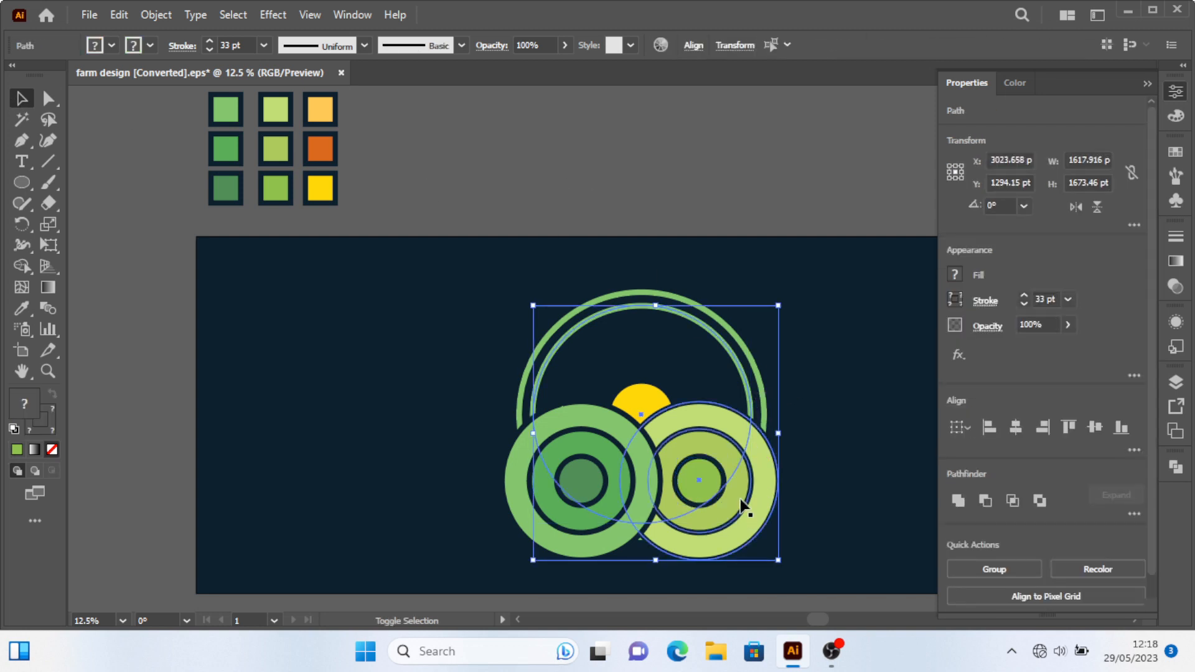
shift+click(641, 472)
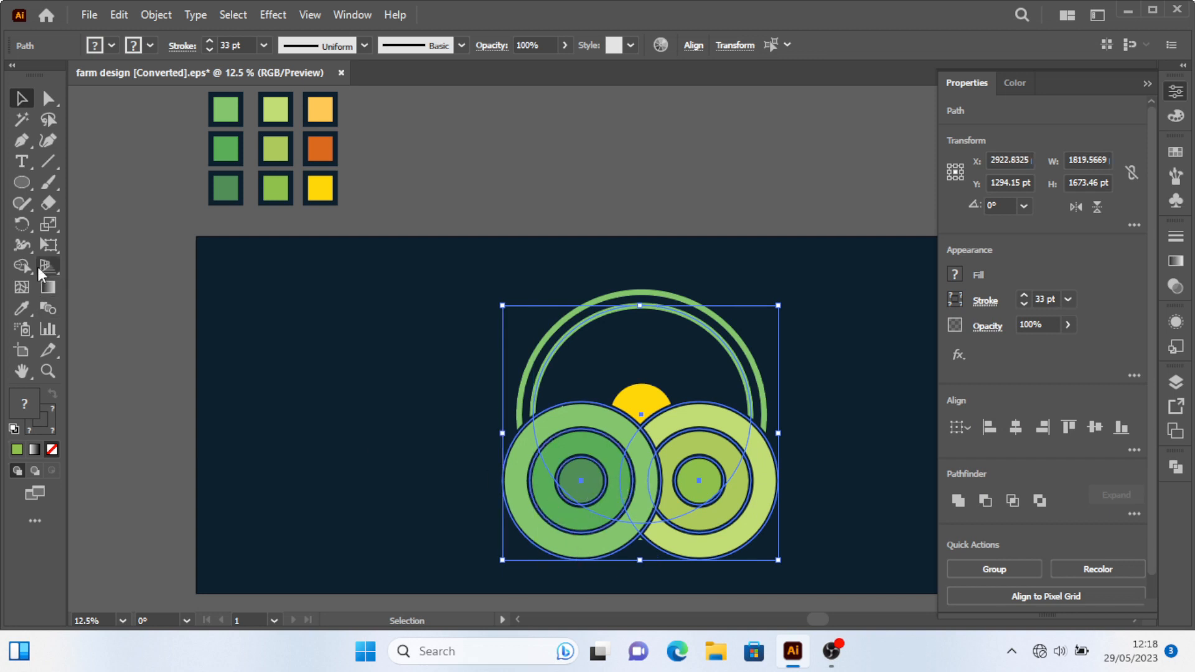
key(shift+m)
scroll(489, 445, down, 2)
drag(546, 461, 565, 435)
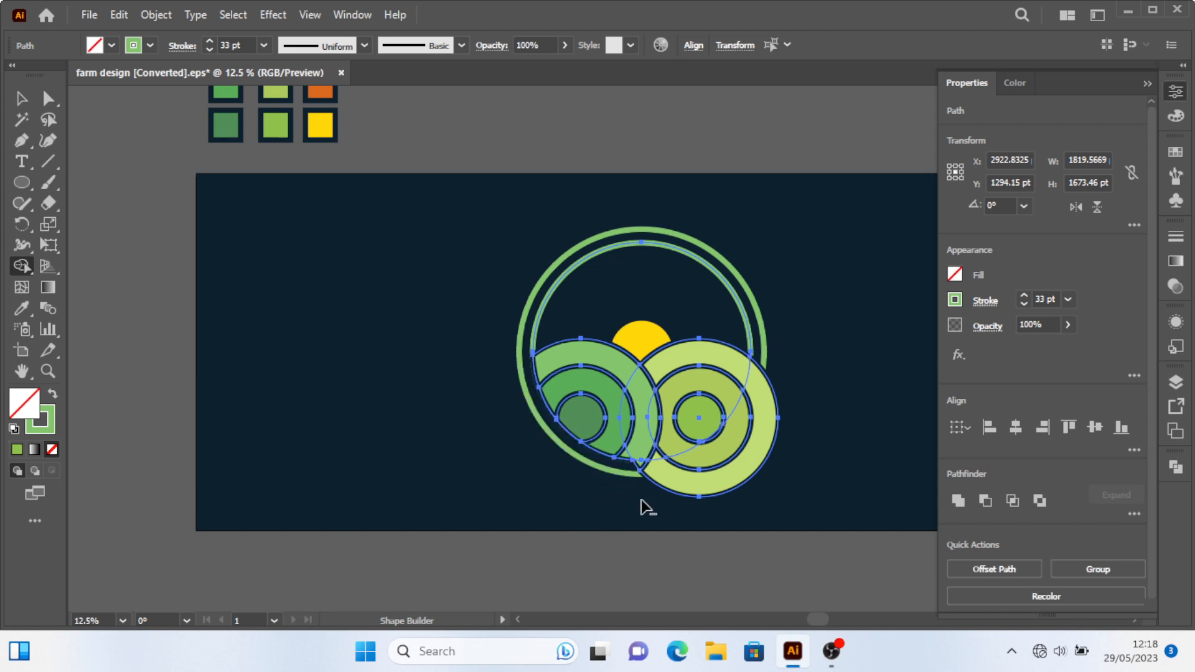
scroll(741, 507, up, 1)
drag(731, 436, 704, 412)
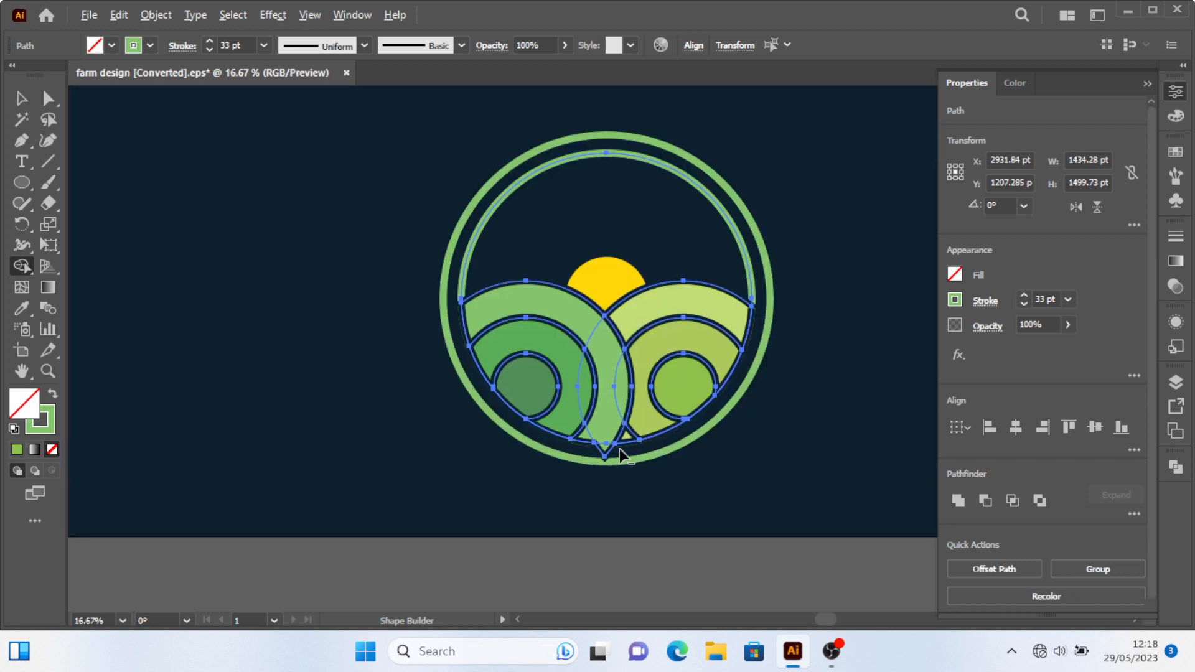
alt+click(602, 454)
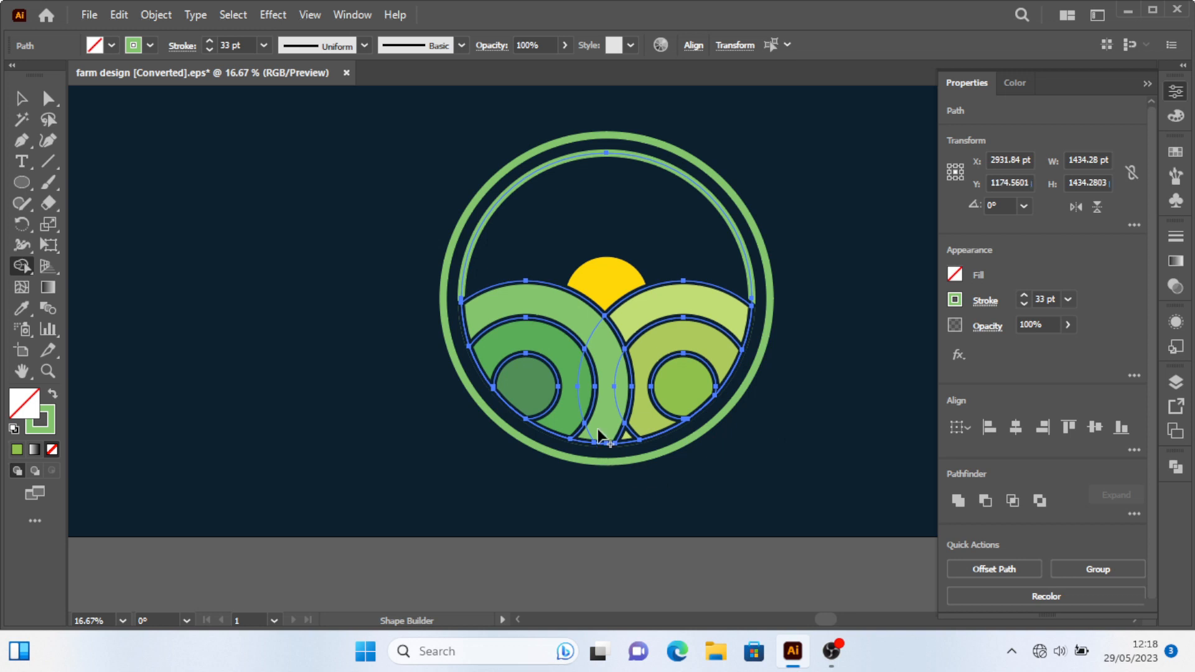
Swap the large inner ring's fill and stroke so it becomes a solid light green circle.
click(22, 100)
click(184, 152)
click(717, 207)
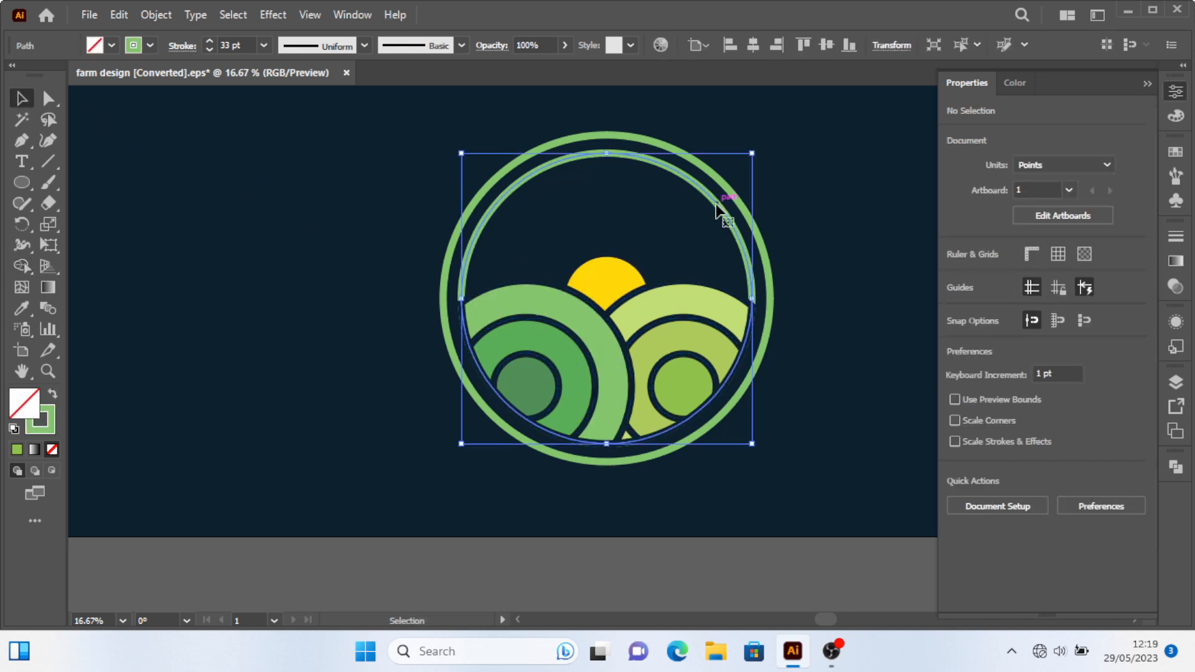
drag(717, 207, 819, 227)
key(ctrl+z)
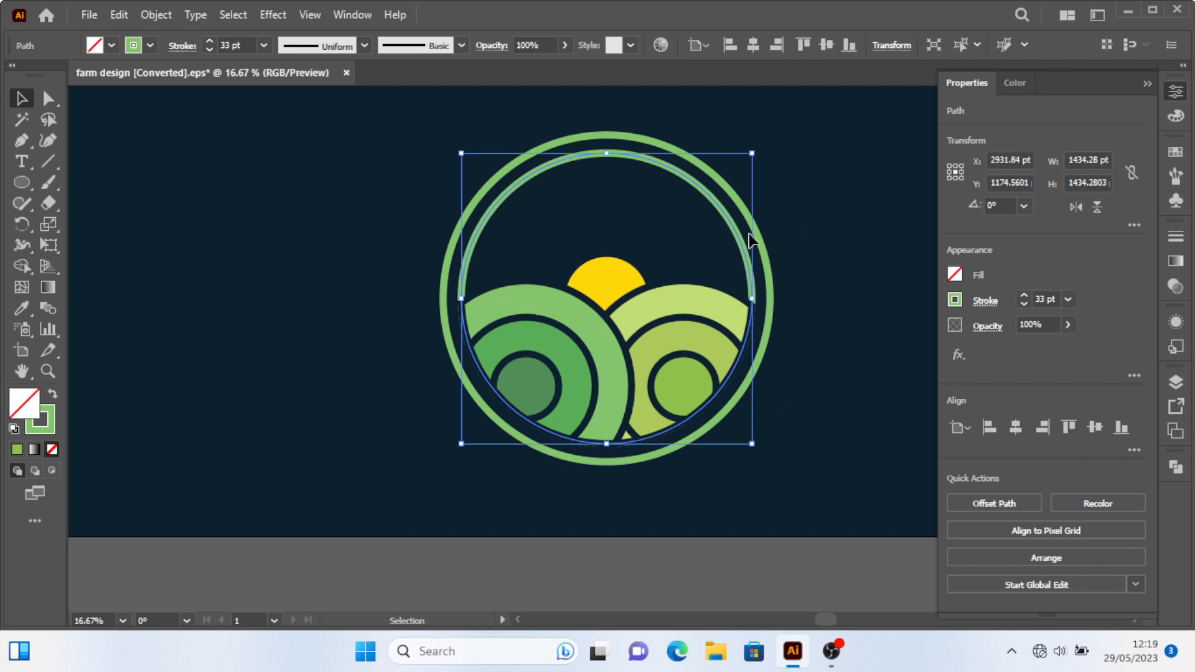
key(shift+x)
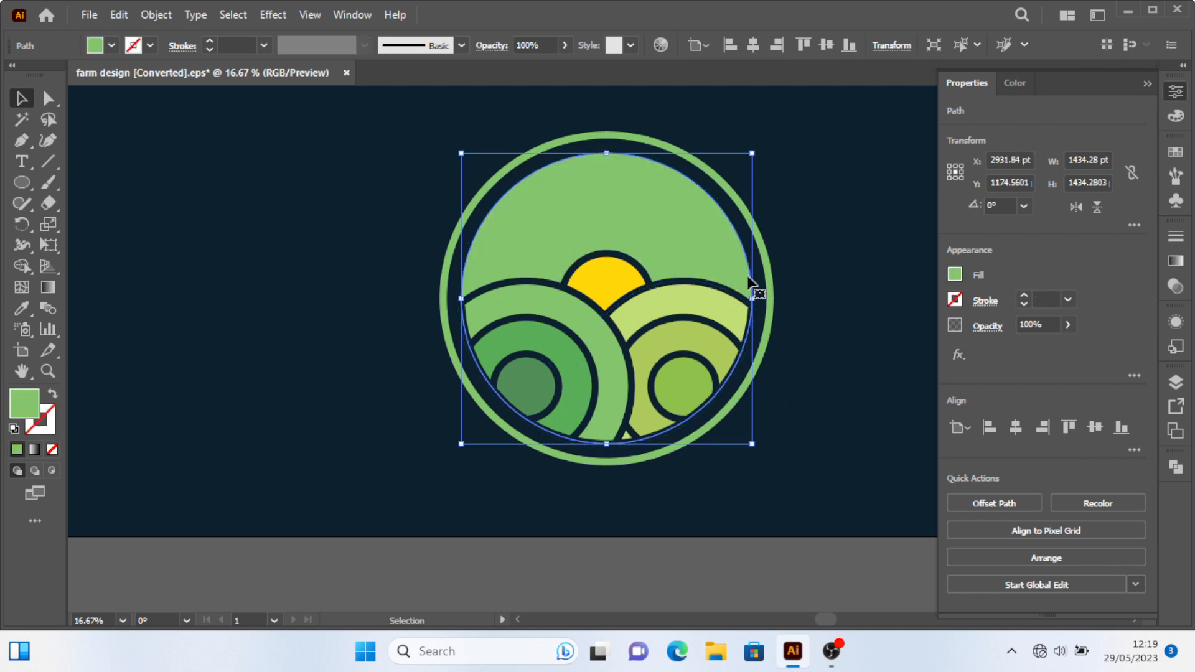
click(823, 274)
scroll(716, 389, down, 2)
scroll(705, 400, up, 2)
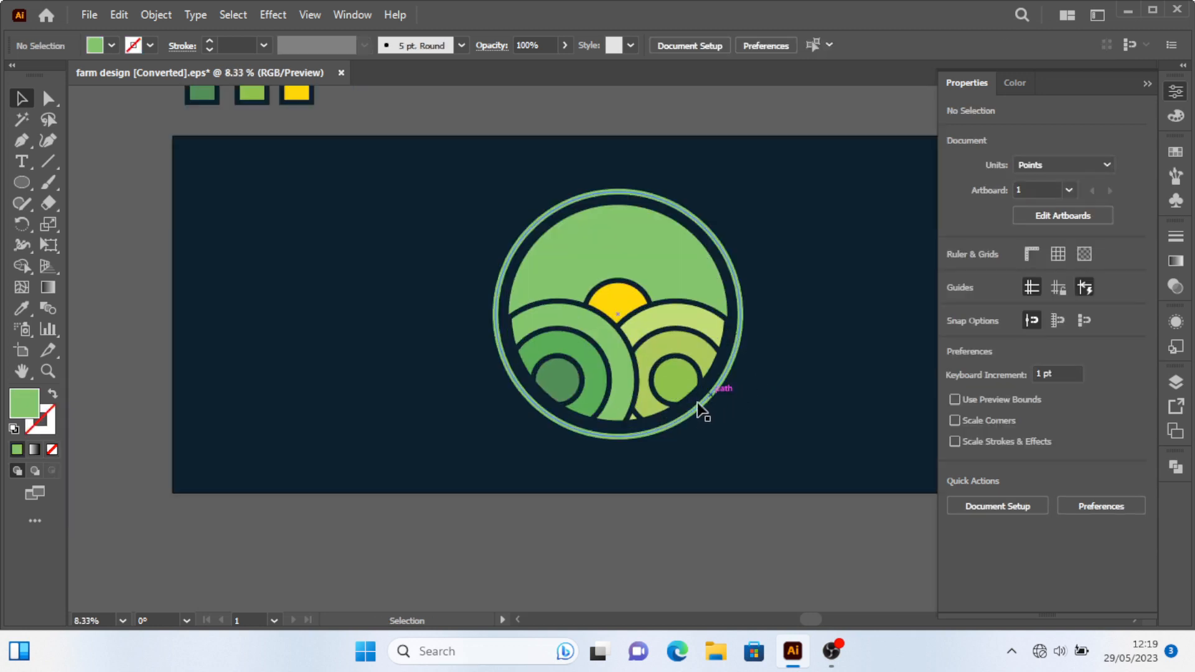
Select both ring blends with the inner circle, then delete the blend pieces outside its left and bottom edges with Shape Builder.
click(655, 368)
shift+click(667, 302)
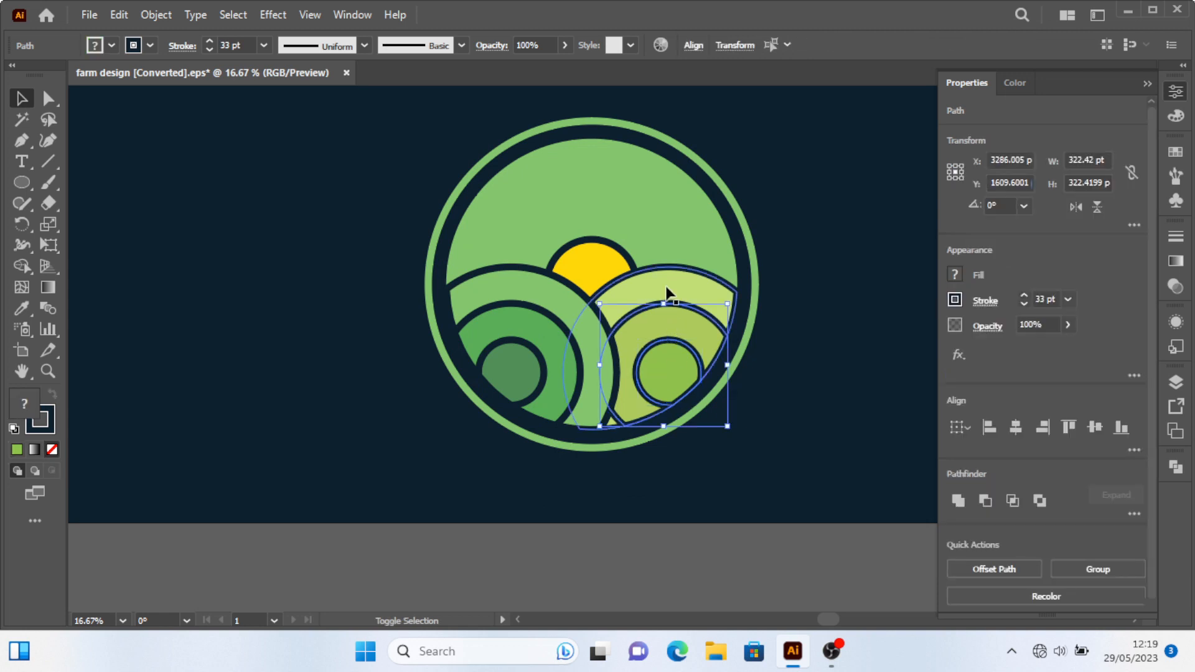
shift+click(566, 303)
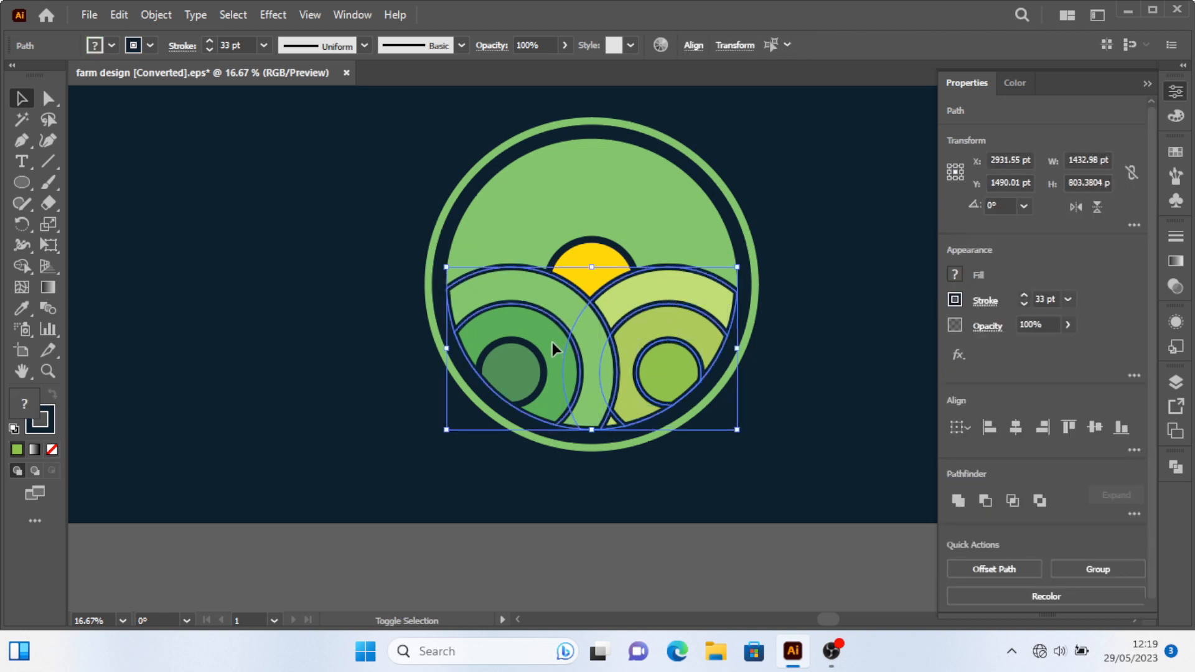
drag(578, 309, 579, 324)
shift+click(662, 222)
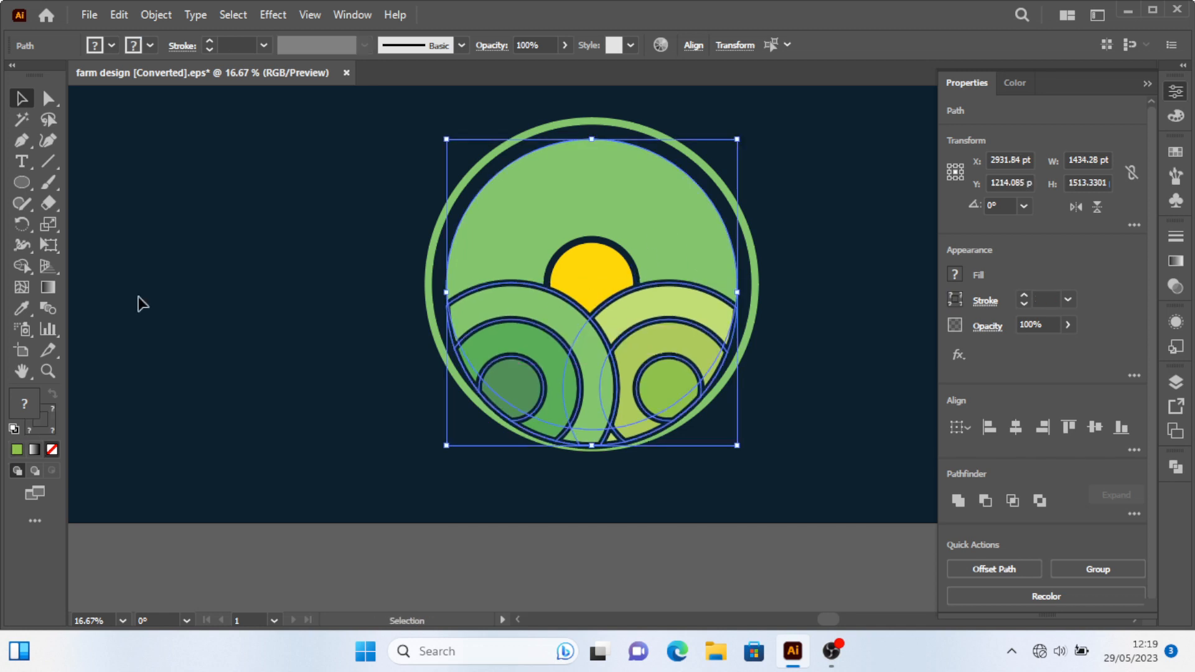
click(22, 265)
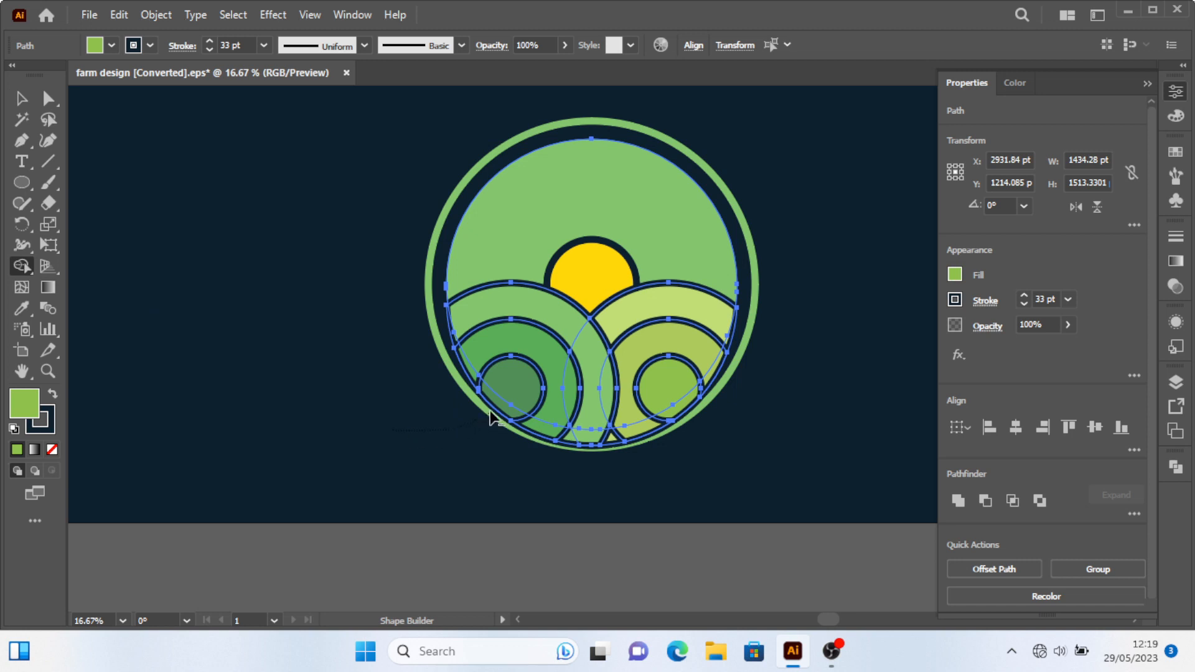
scroll(447, 406, up, 2)
drag(489, 335, 391, 339)
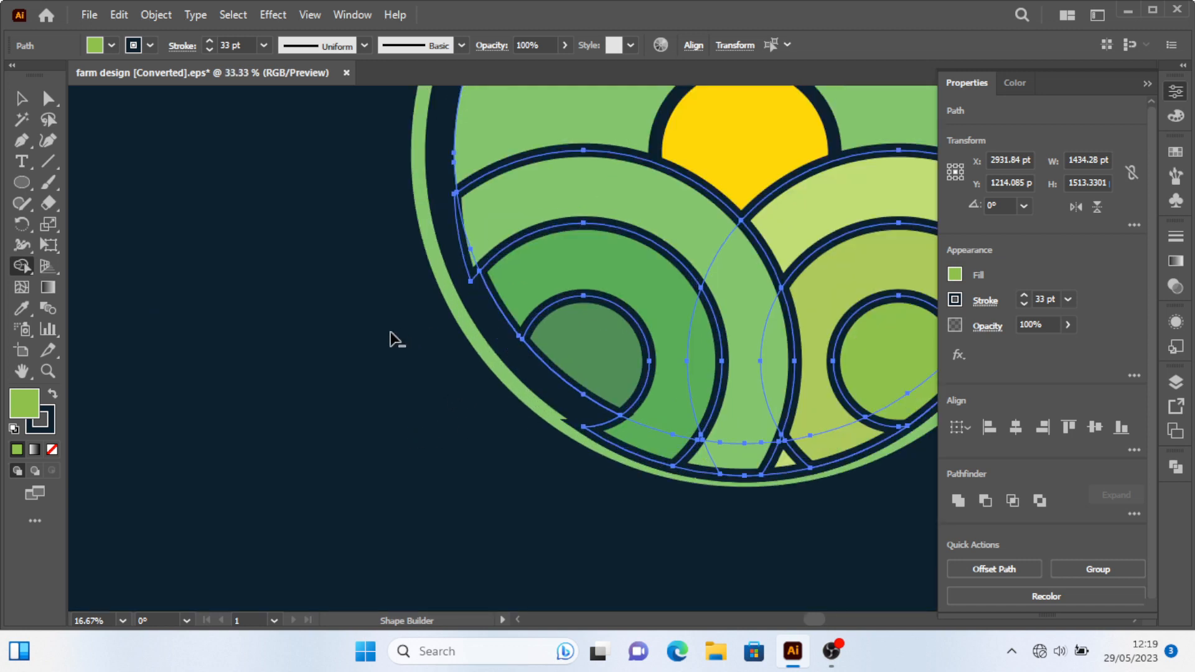
drag(454, 265, 469, 252)
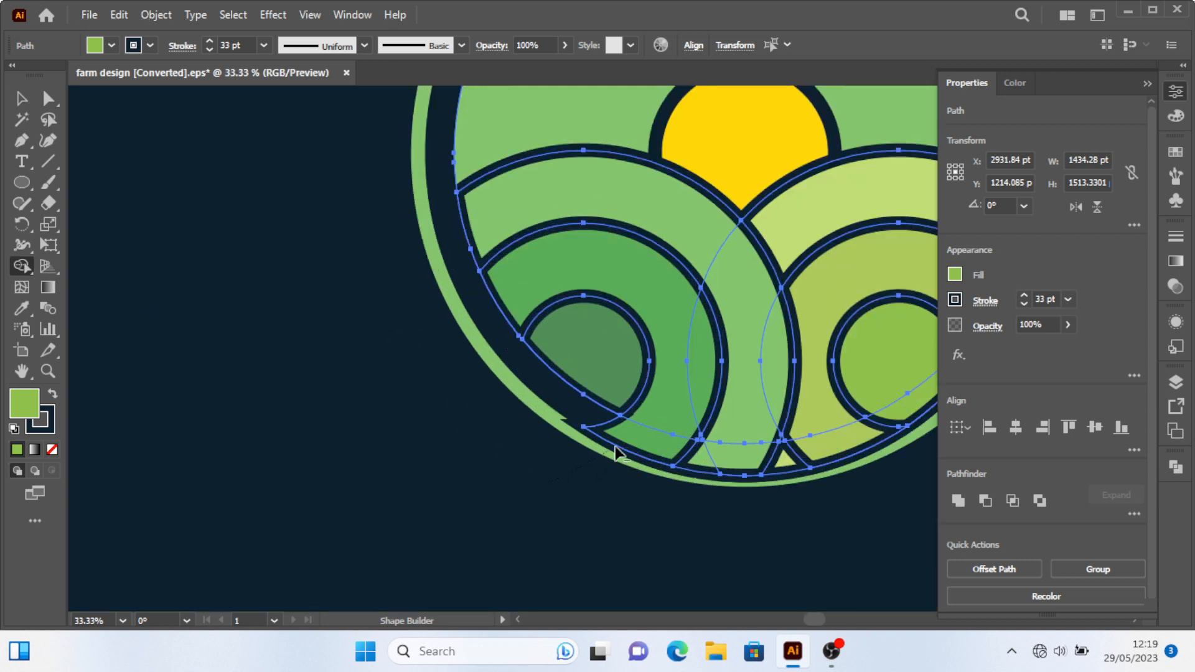
mouse_move(615, 452)
mouse_down()
mouse_move(623, 487)
mouse_move(869, 439)
mouse_up()
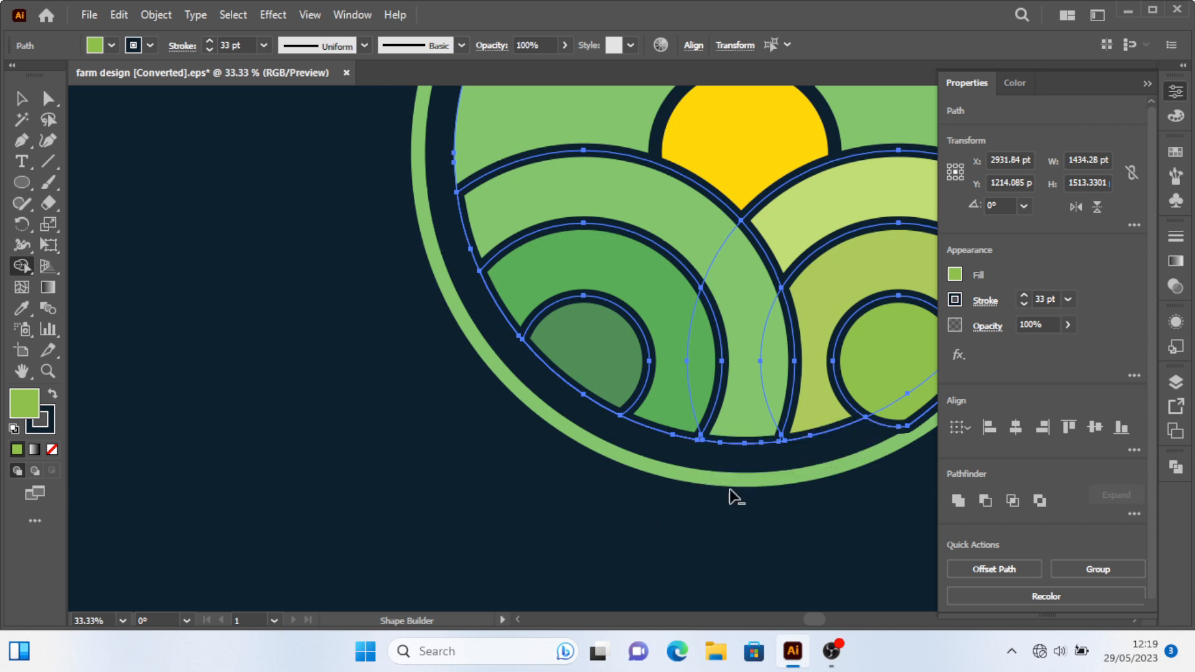
Delete the remaining outside piece at the right blend's lower edge with Shape Builder and deselect.
scroll(694, 490, right, 9)
scroll(732, 502, up, 1)
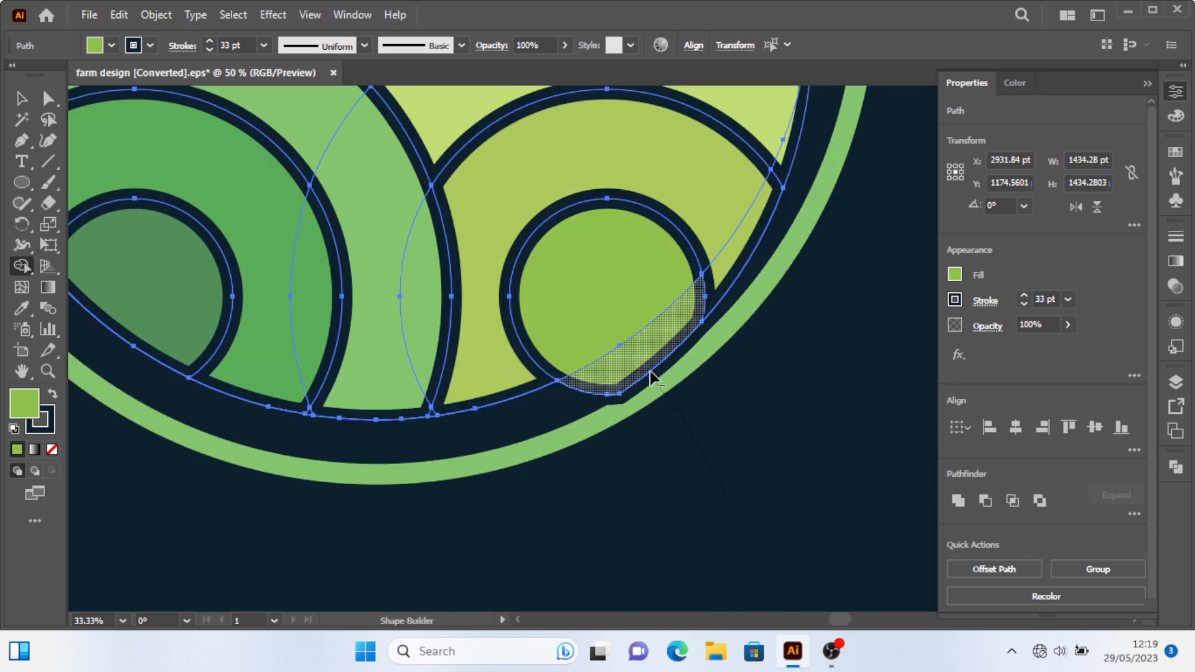
mouse_move(816, 366)
mouse_down()
mouse_move(750, 260)
mouse_move(761, 268)
mouse_up()
scroll(769, 277, down, 2)
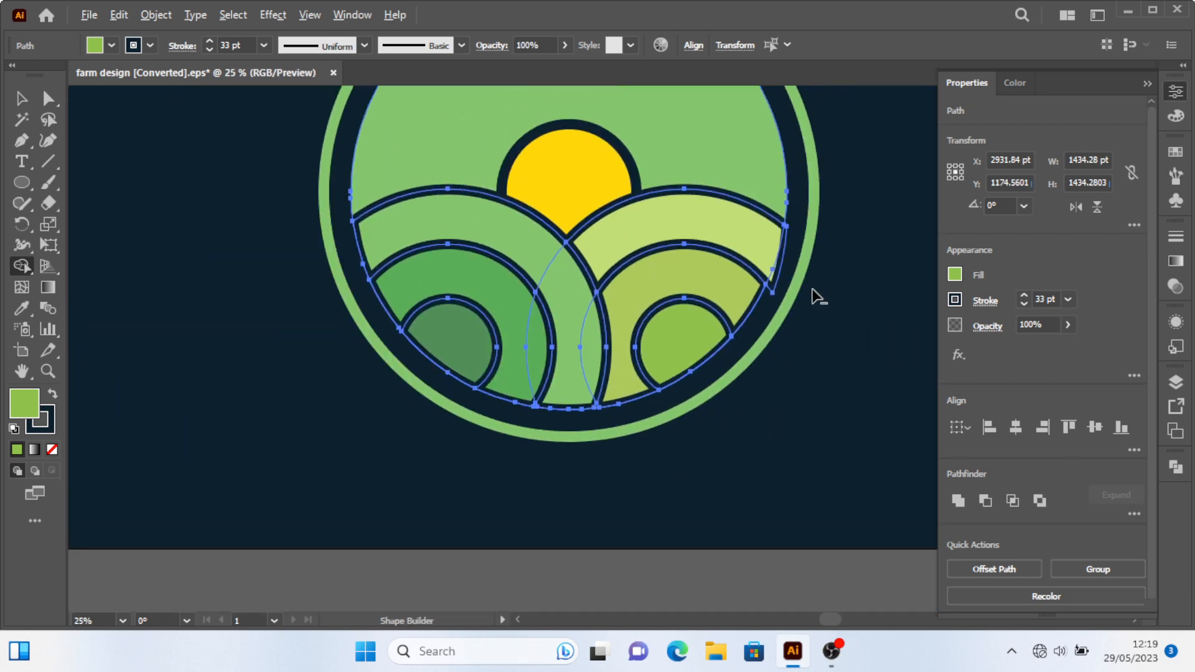
scroll(778, 274, up, 3)
scroll(722, 256, down, 4)
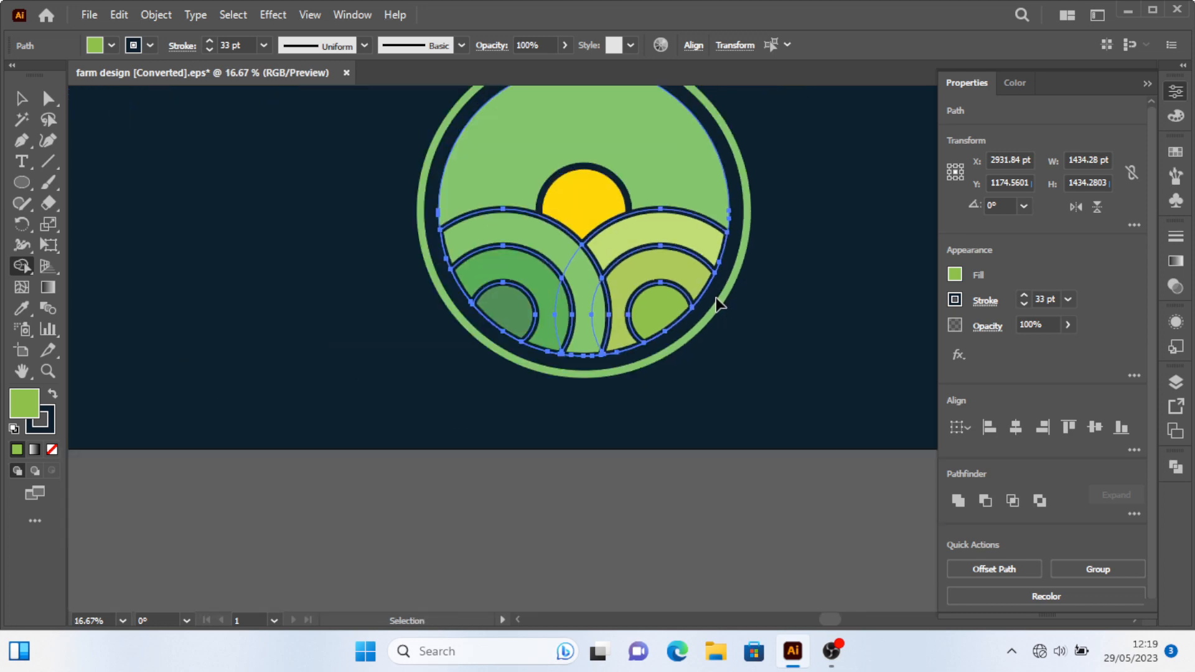
scroll(492, 327, up, 1)
click(22, 98)
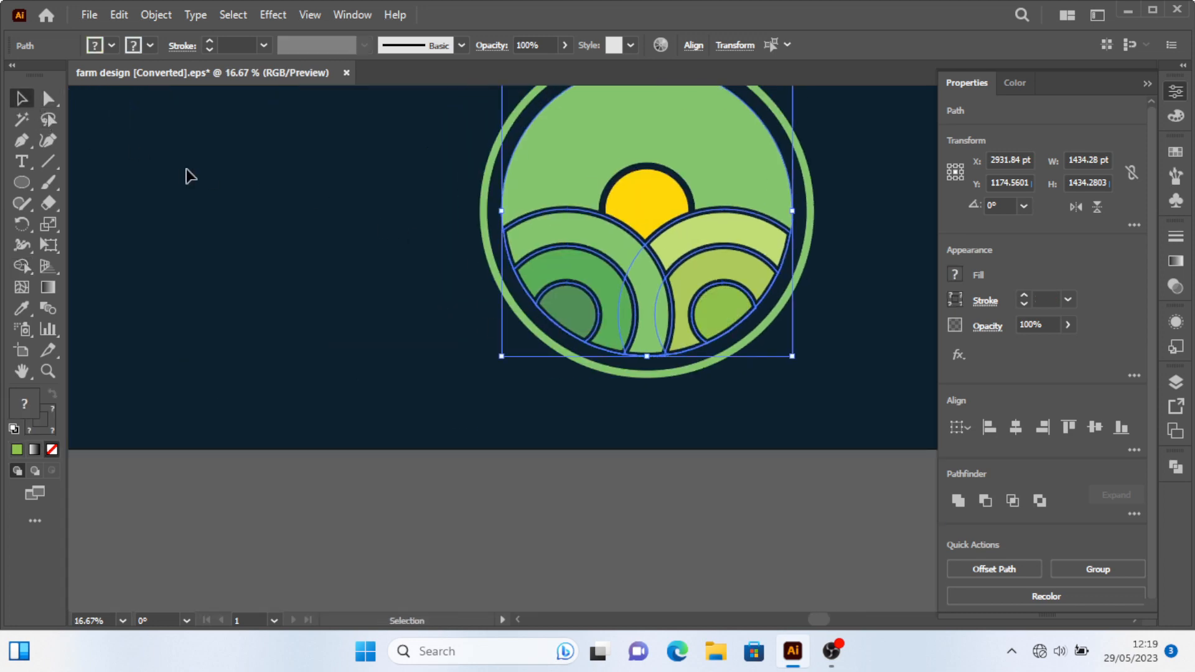
click(787, 368)
scroll(699, 435, down, 2)
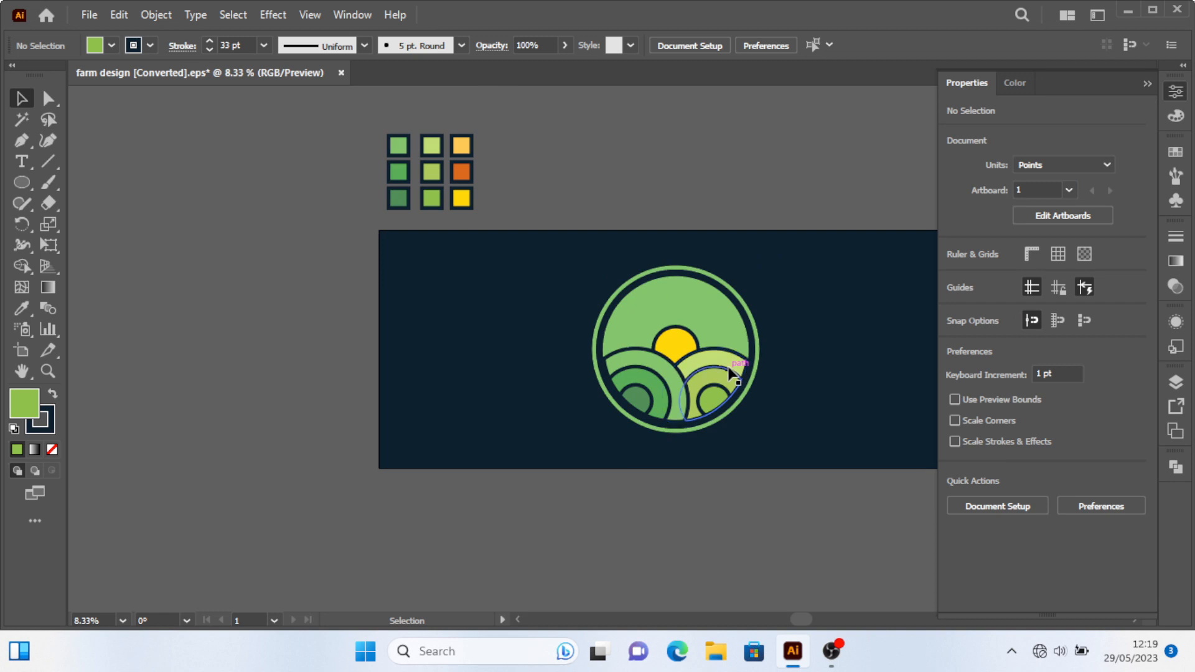
scroll(743, 359, up, 1)
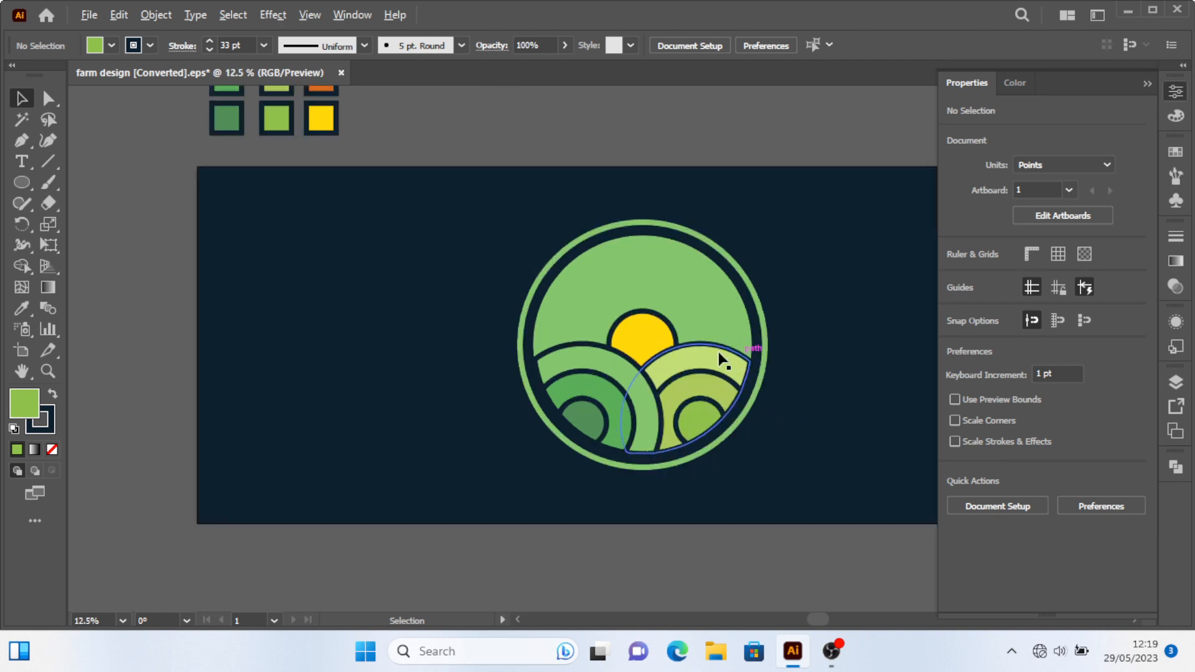
click(682, 346)
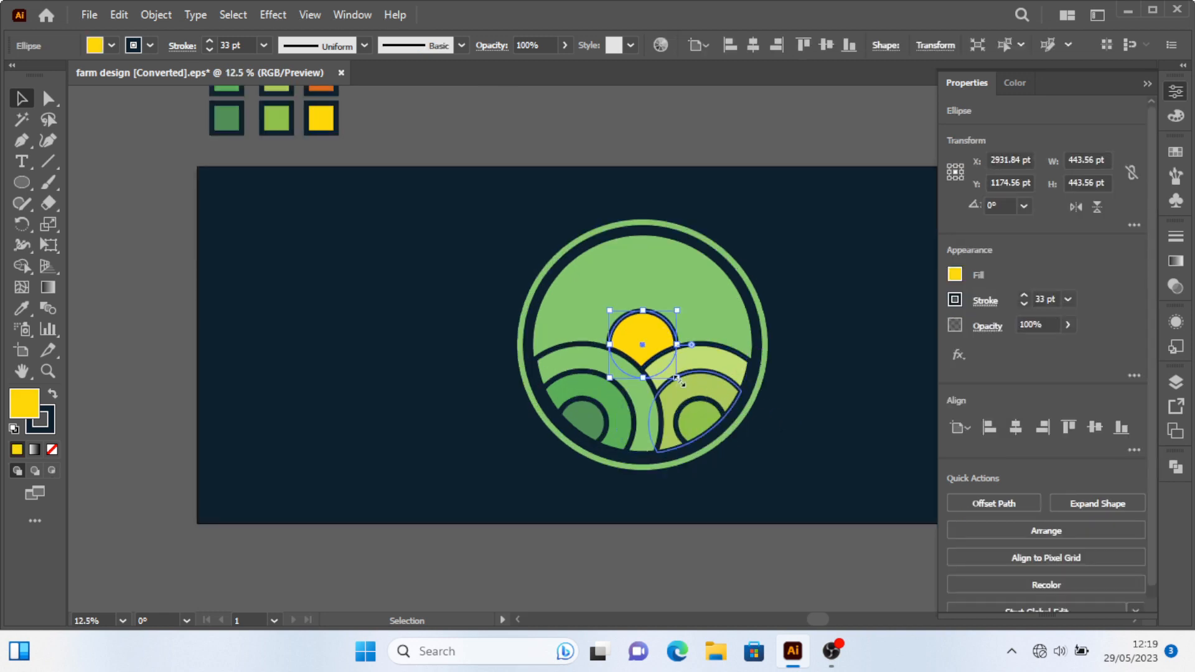
click(833, 419)
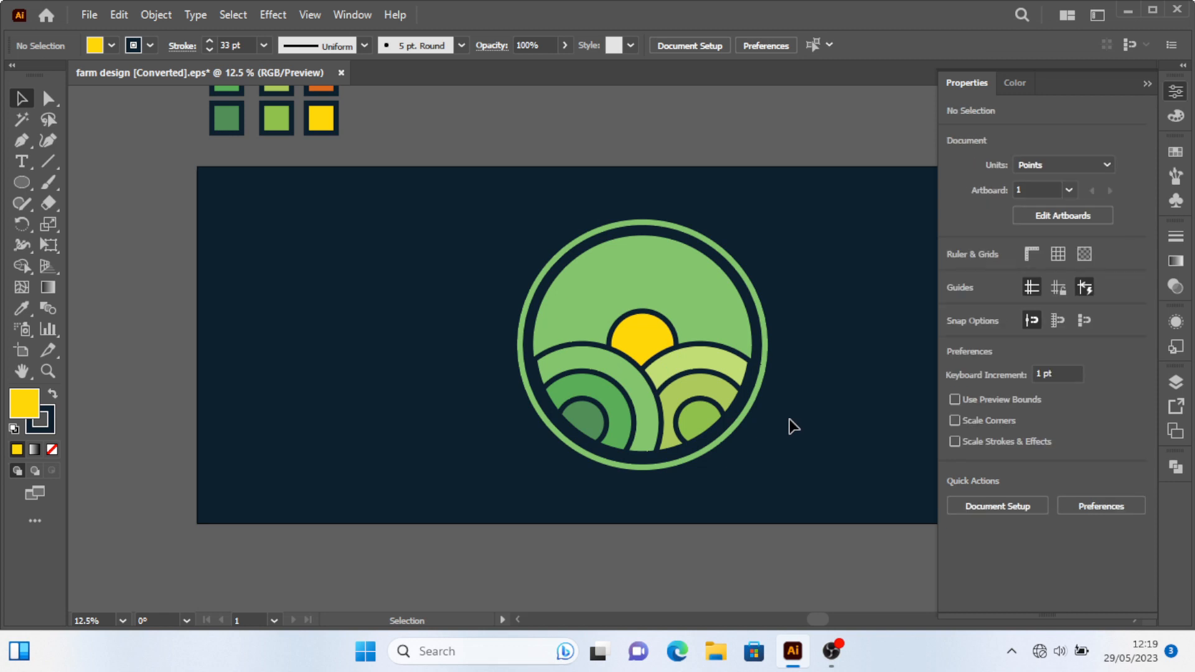
scroll(662, 361, up, 2)
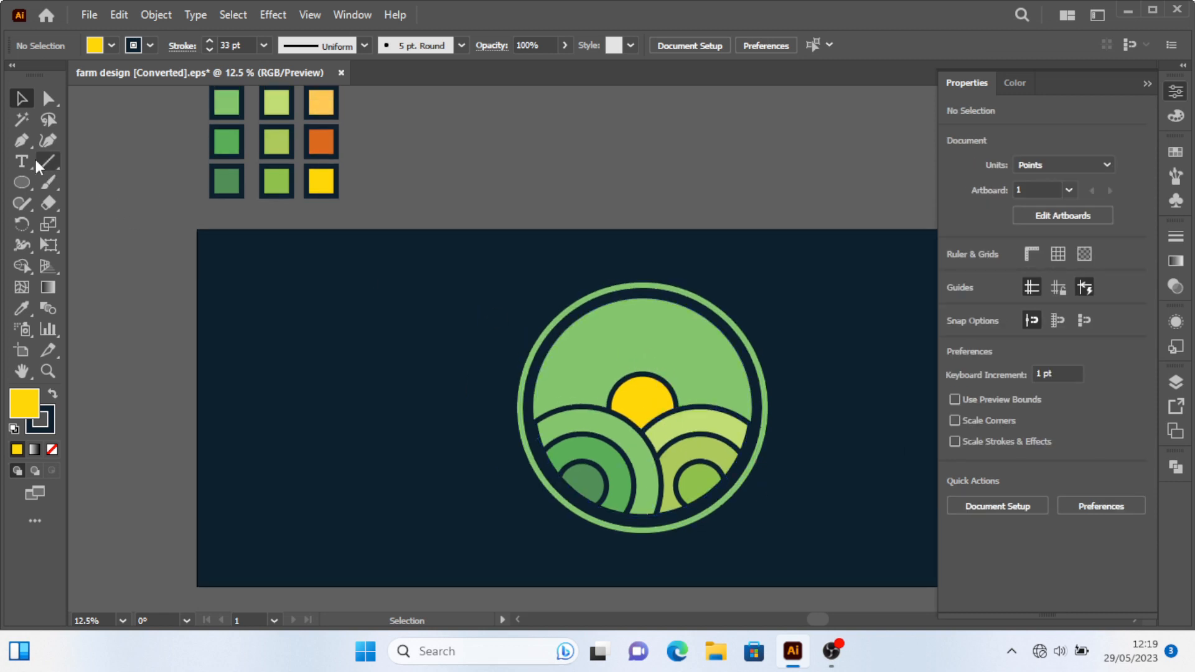
Draw a vertical line with the Pen tool from the sun's top up to the inner circle's top edge.
click(23, 141)
click(643, 374)
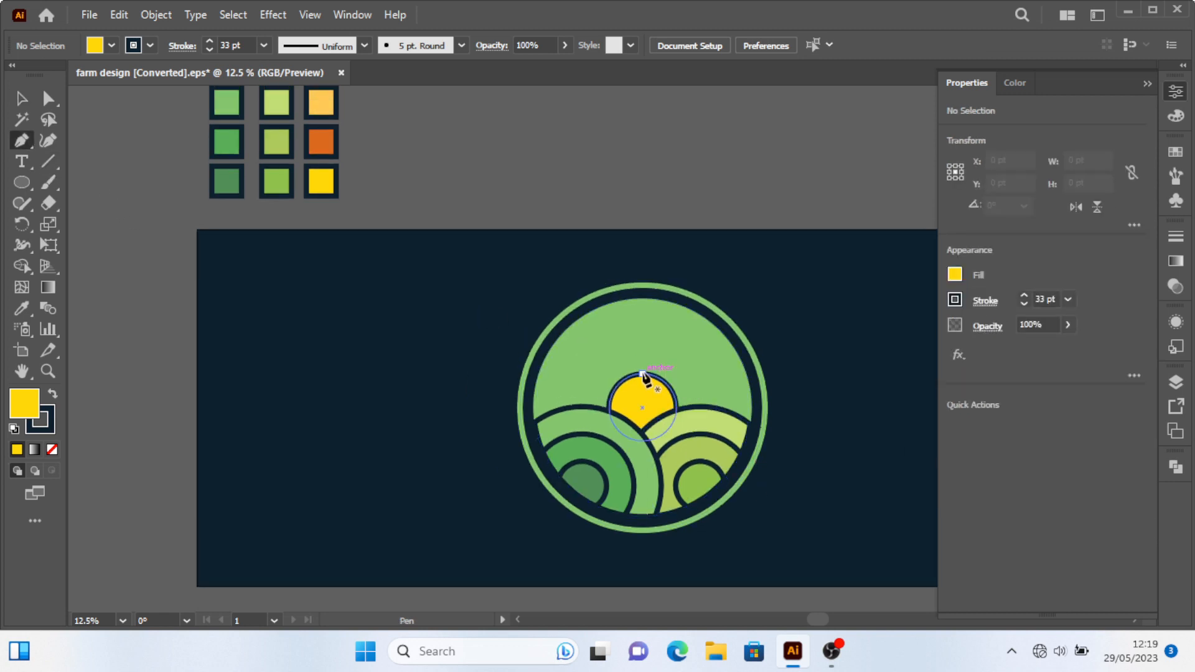
shift+click(643, 292)
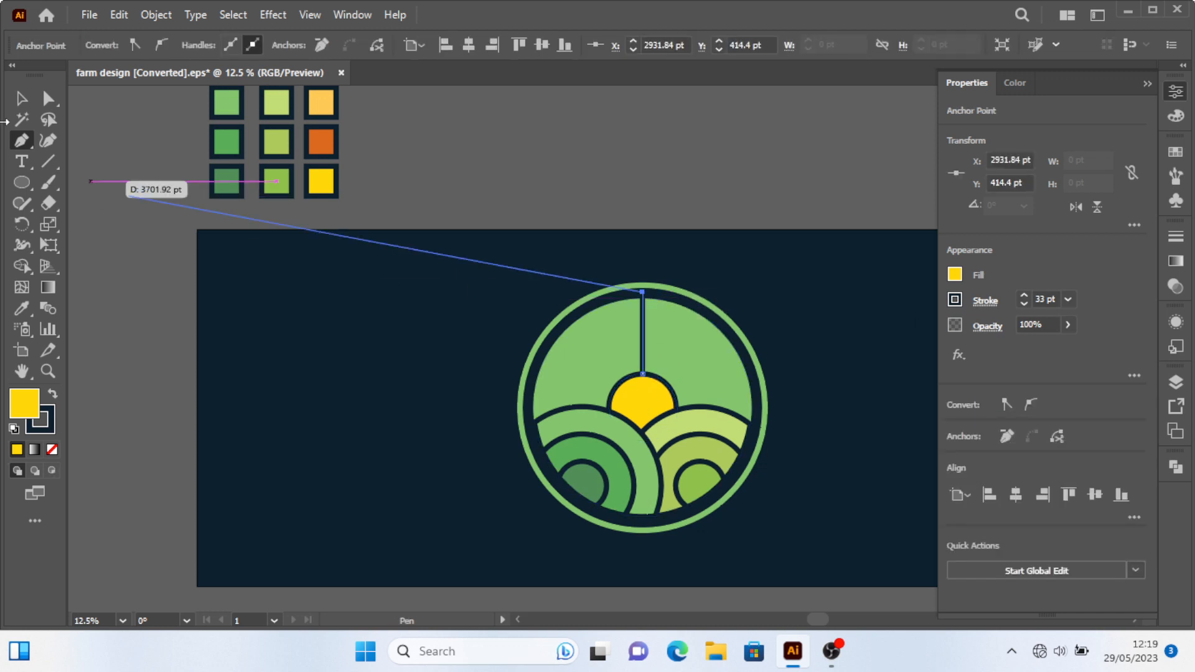
click(23, 99)
click(491, 226)
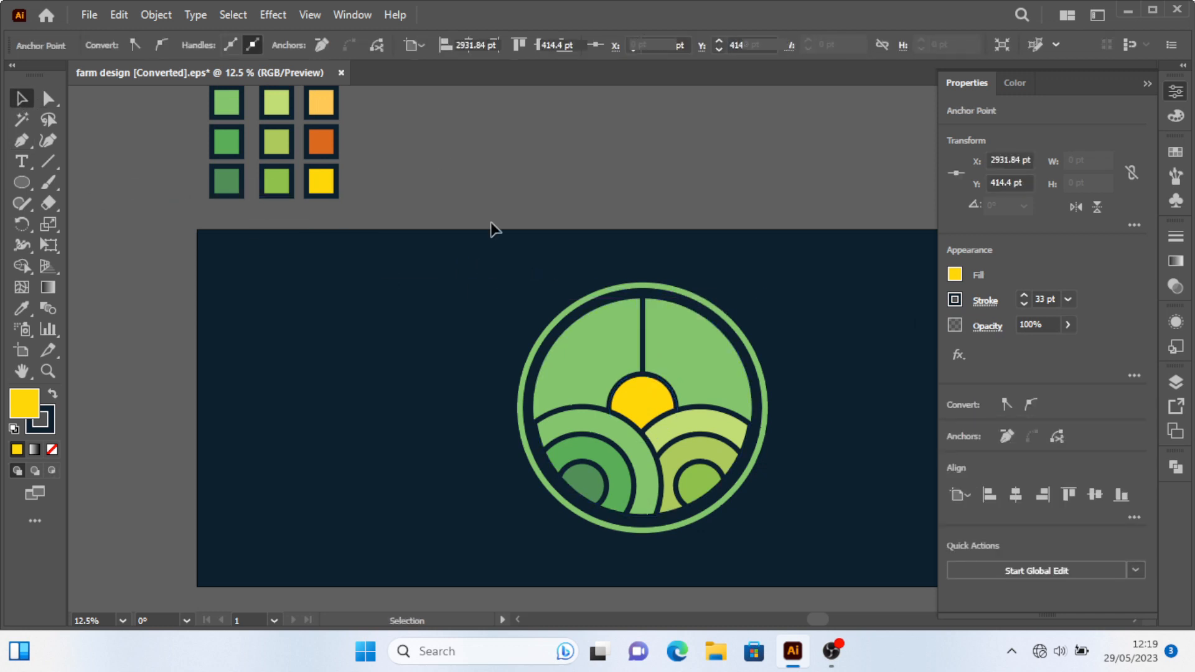
Rotate a copy of the line 30° around the sun's centre.
click(644, 325)
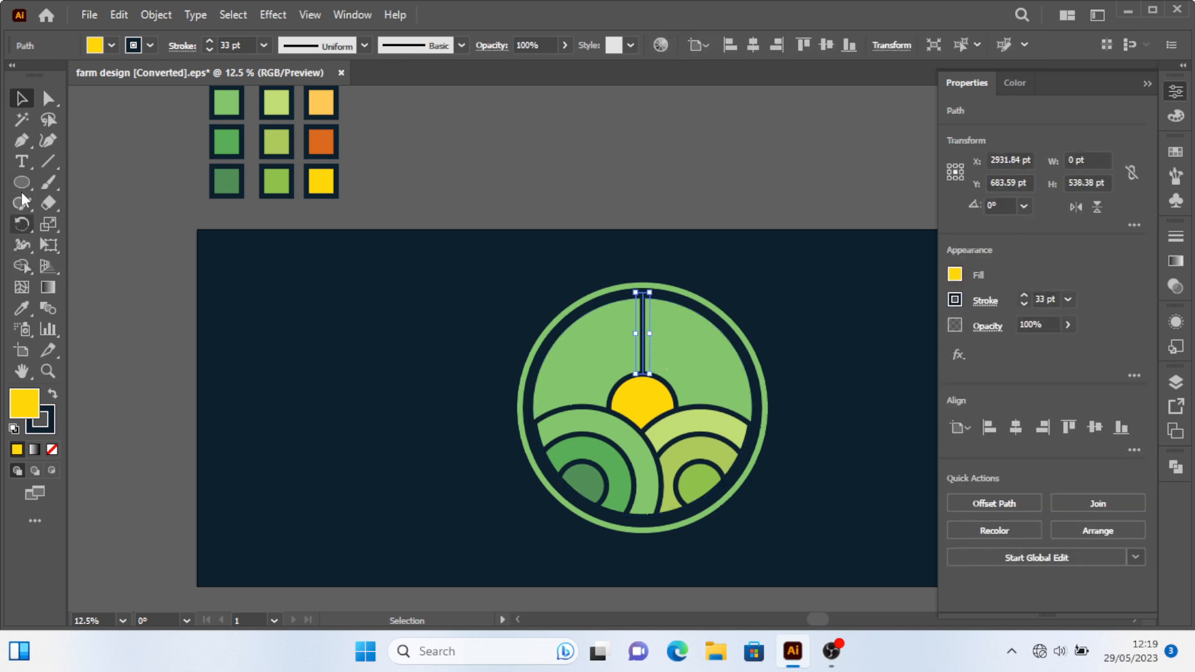
click(22, 224)
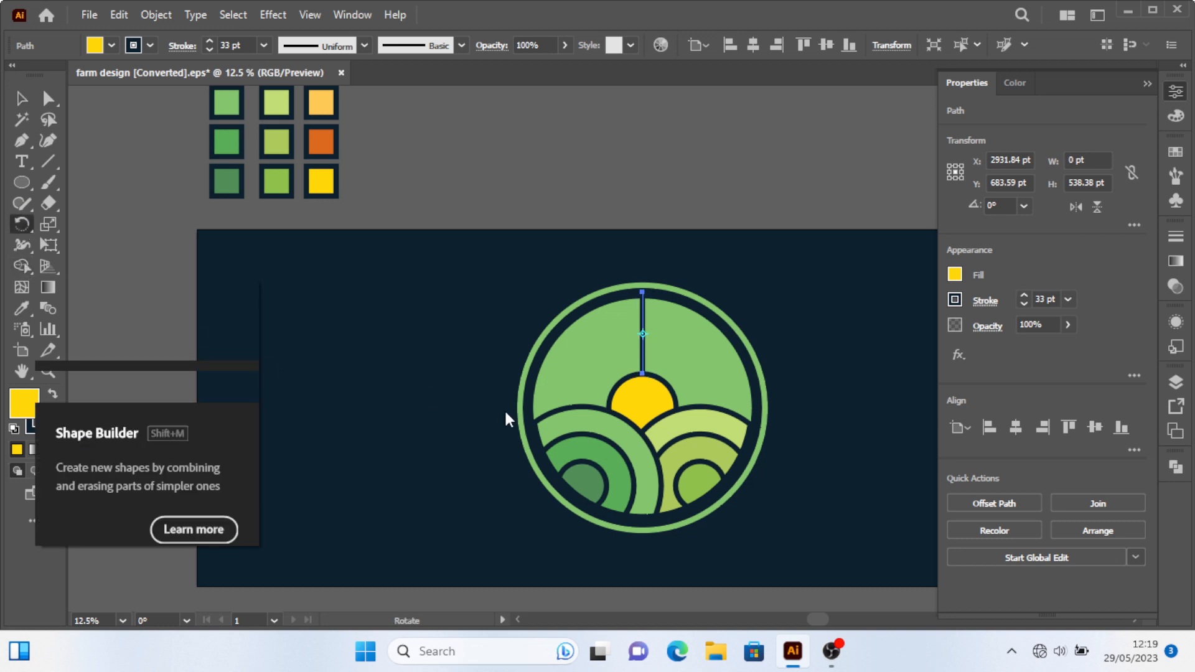
alt+click(643, 409)
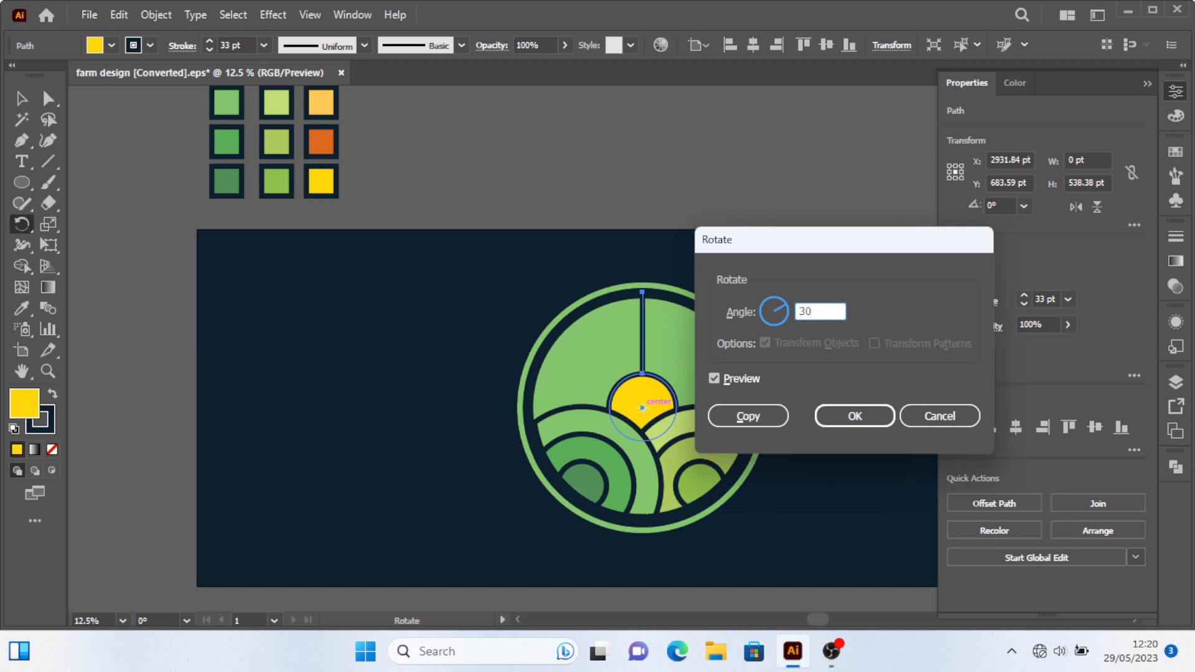
key(Tab)
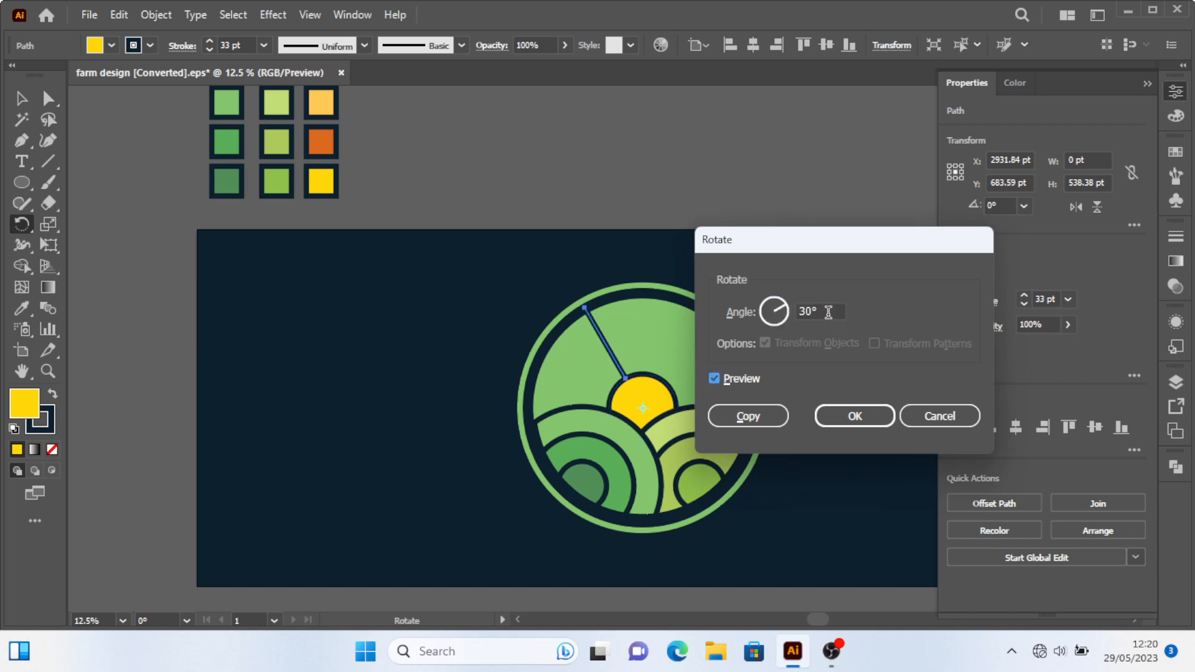
click(747, 416)
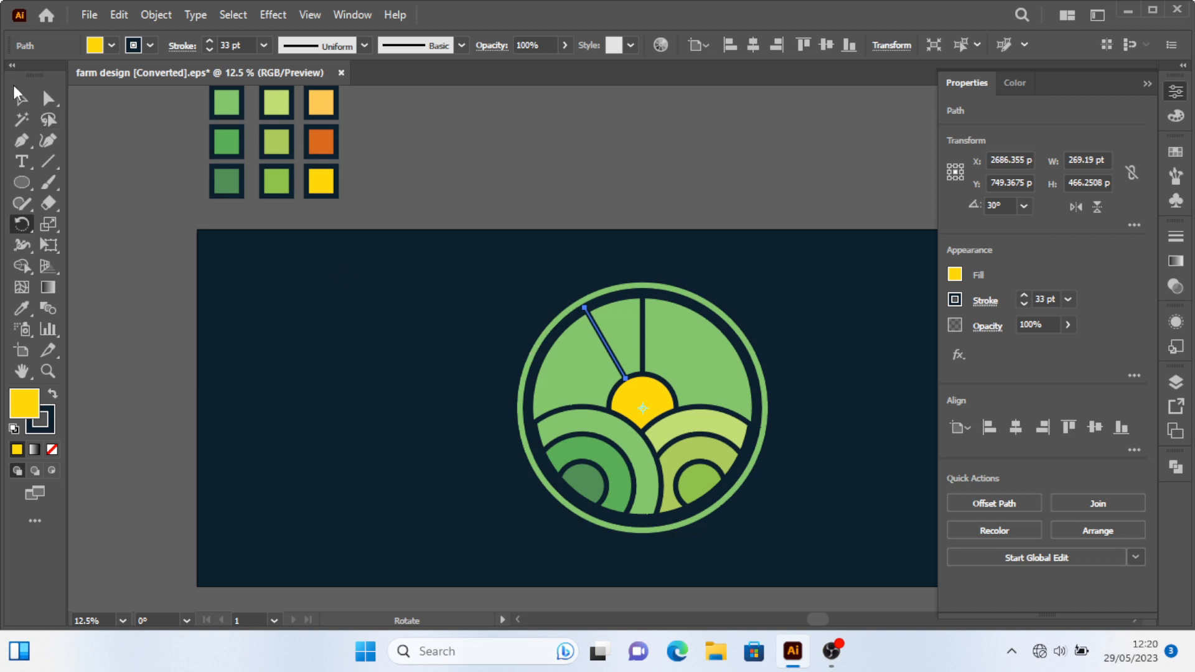
Repeat the rotated copy five more times to fan sun rays around the sun.
click(21, 96)
key(ctrl+d)
key(ctrl+d)
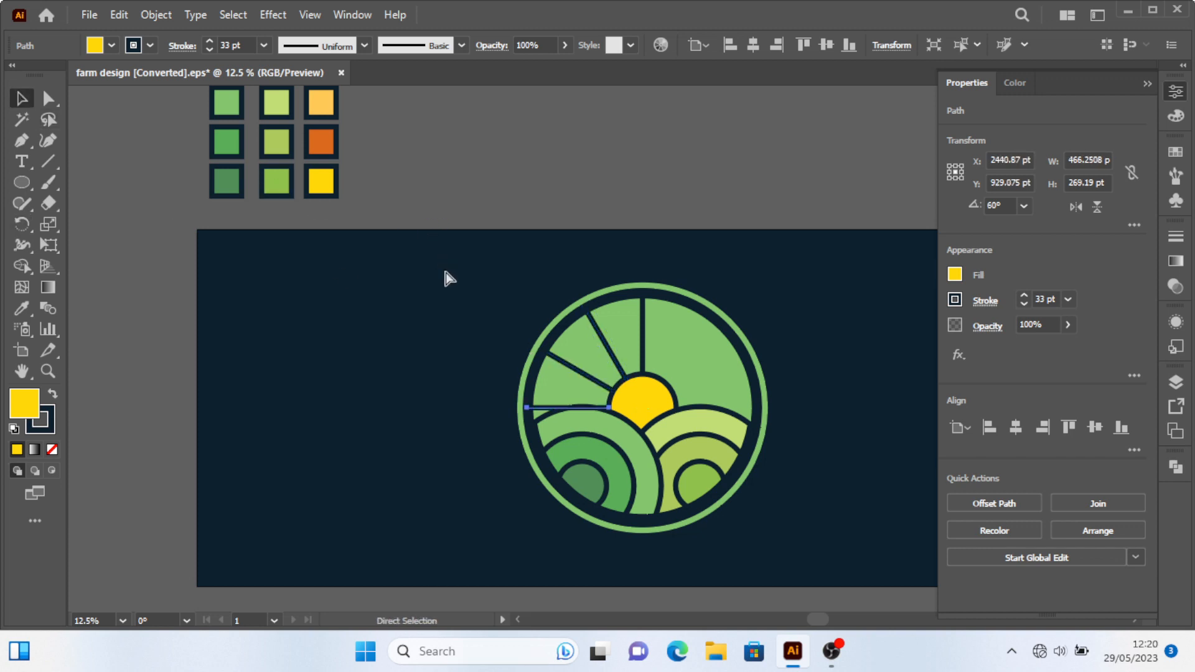
key(ctrl+d)
key(ctrl+d)
key(ctrl+d)
key(ctrl+d)
key(ctrl+d)
key(ctrl+d)
key(ctrl+d)
key(ctrl+d)
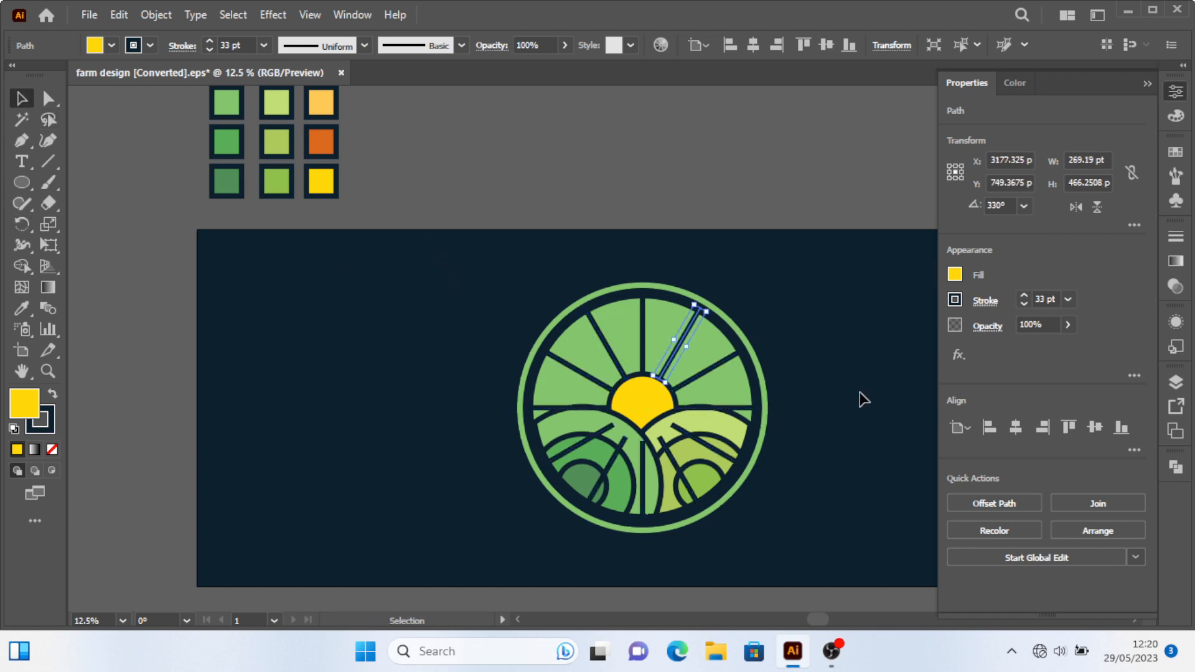
Select the rays that fall across the fields below the horizon and delete them.
click(797, 218)
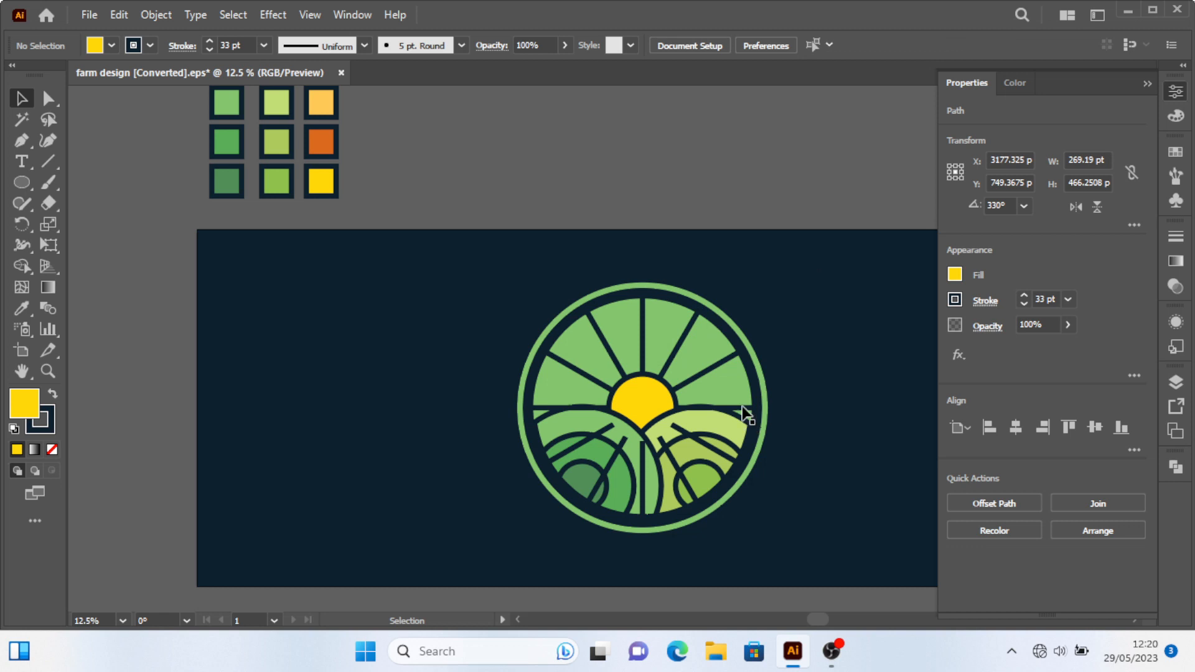
click(718, 450)
shift+click(682, 474)
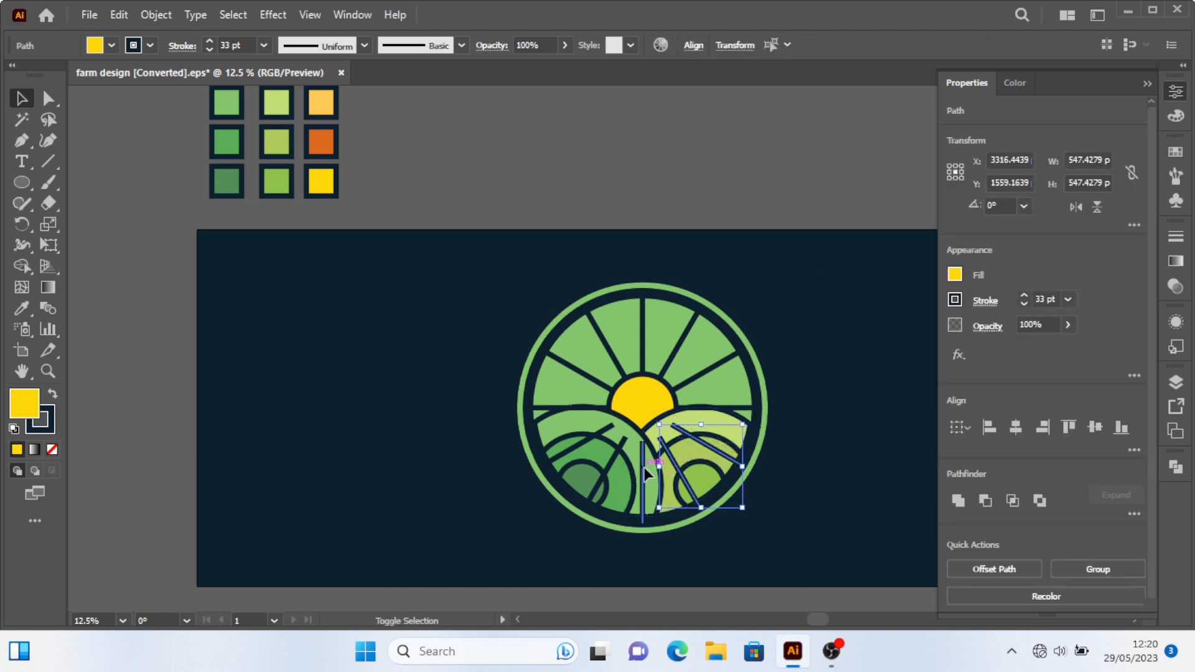
shift+click(643, 467)
shift+click(618, 453)
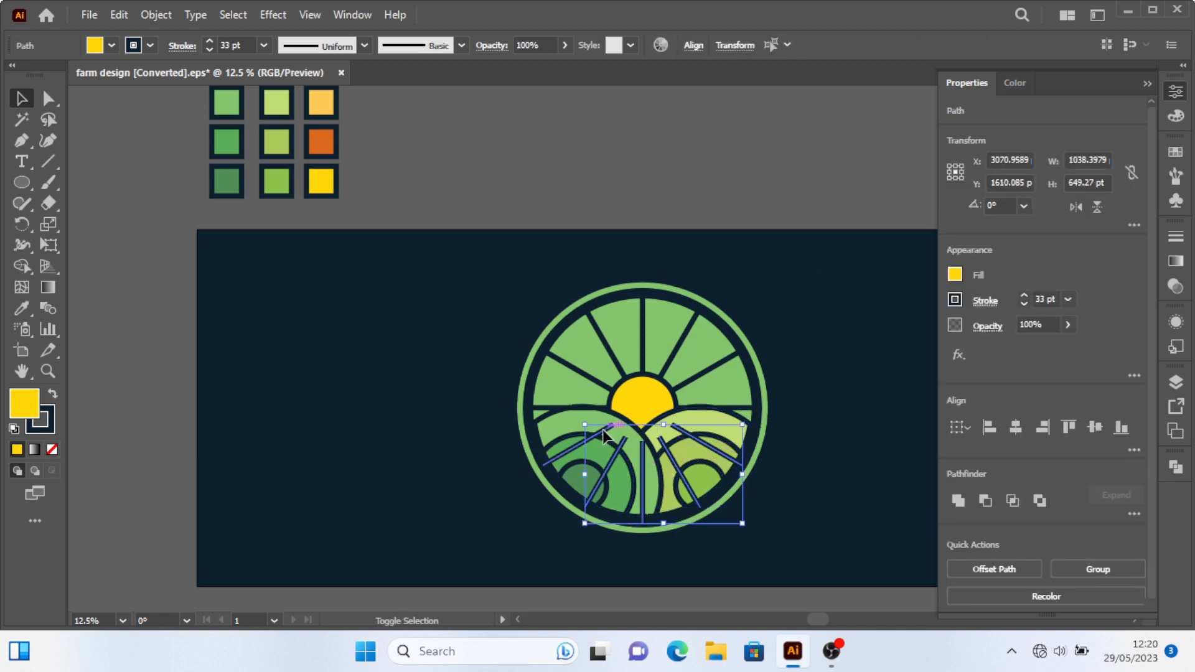
shift+click(602, 430)
key(Delete)
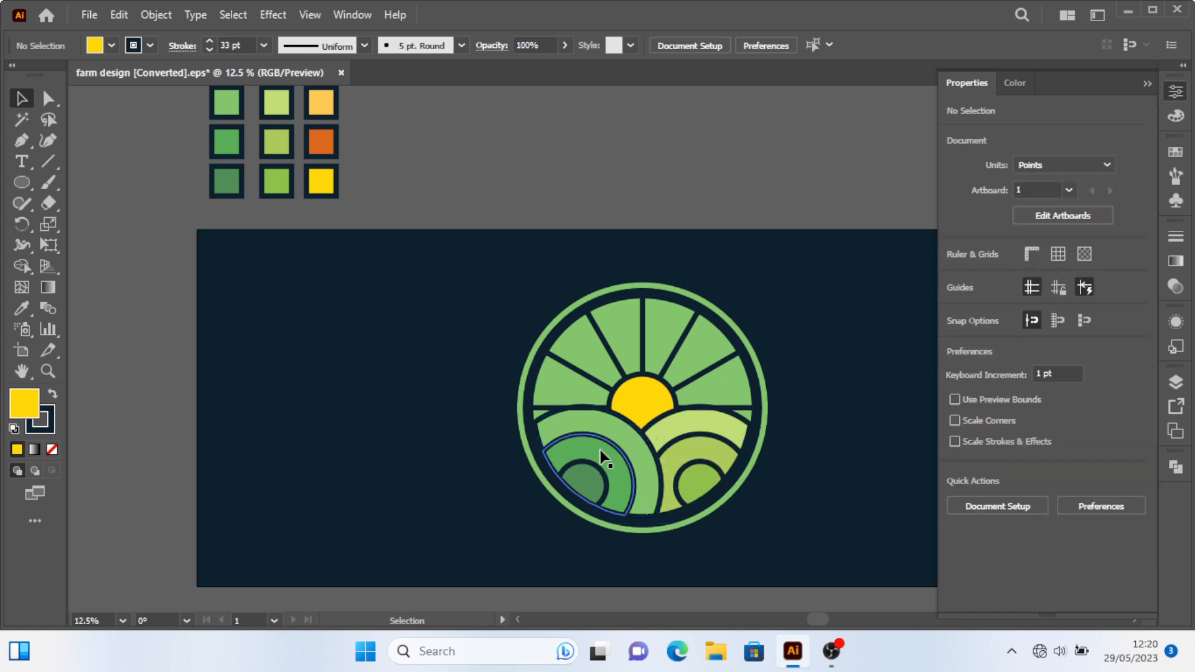
Fill the large inner circle with the medium green swatch colour using the Eyedropper.
alt+scroll(565, 427, up, 1)
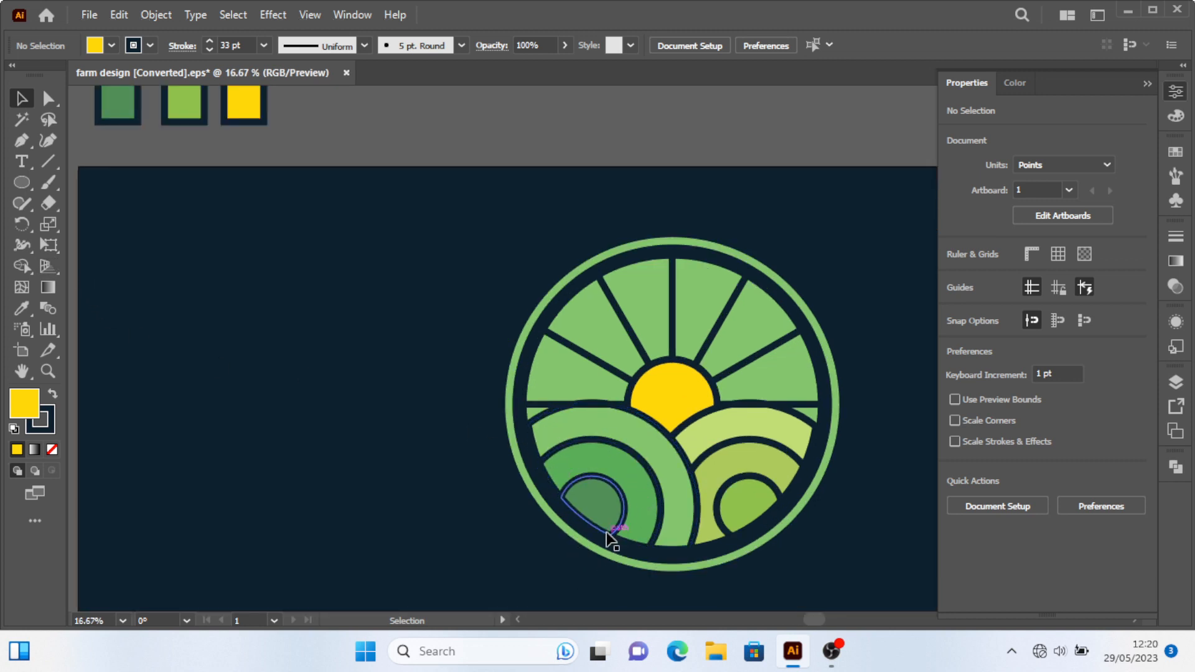
alt+scroll(868, 436, down, 1)
alt+scroll(811, 453, up, 1)
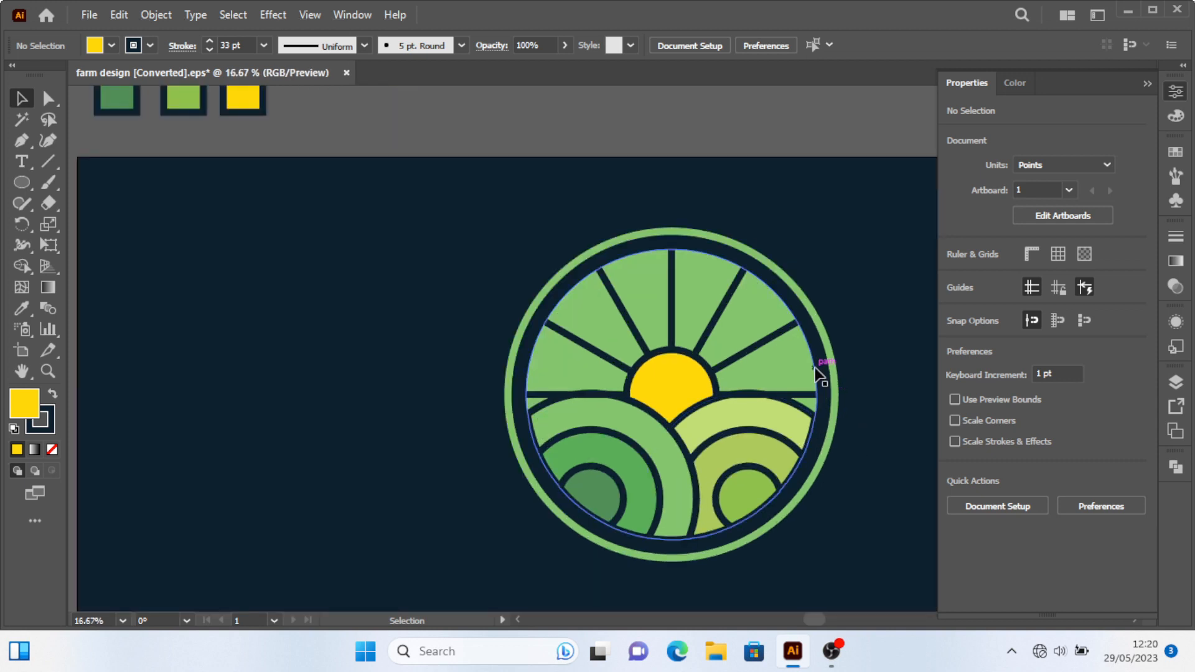
click(763, 309)
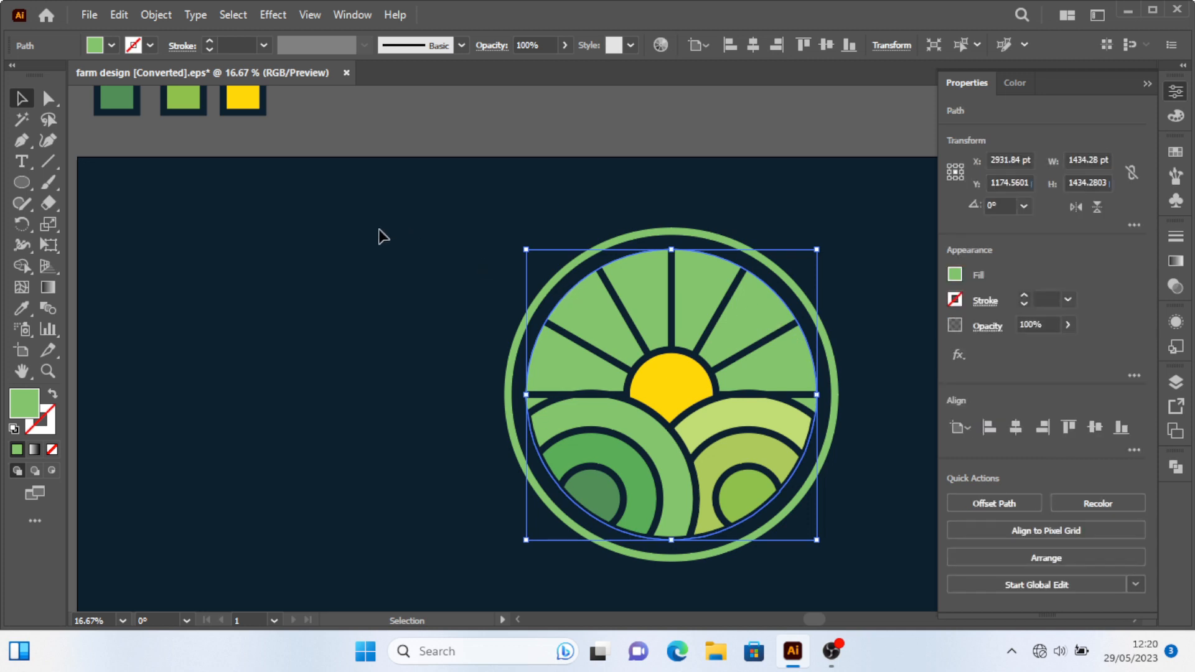
scroll(377, 237, down, 1)
scroll(363, 249, up, 1)
key(i)
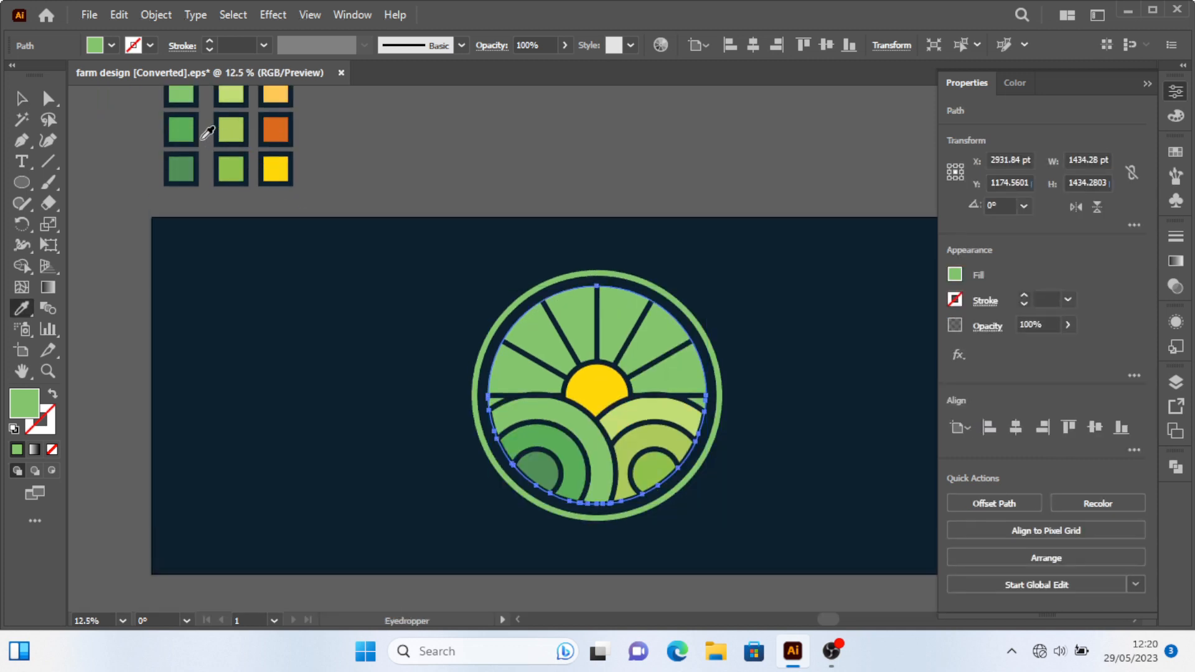
click(183, 130)
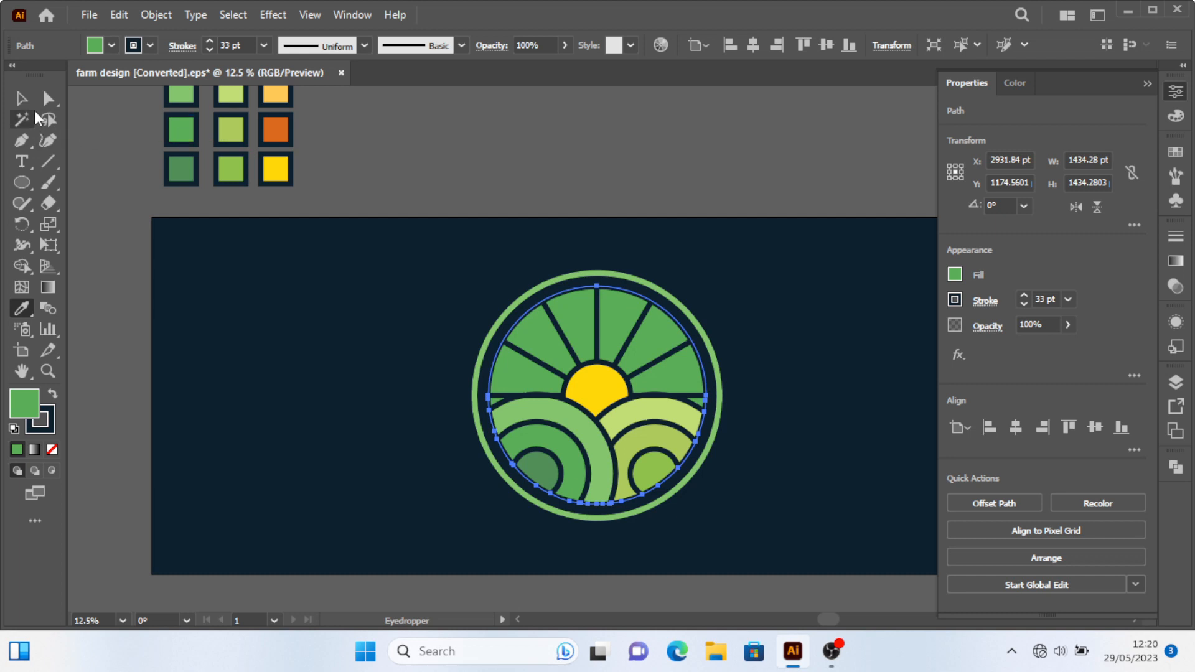
Fill the large inner circle with the light orange swatch colour using the Eyedropper, then deselect.
scroll(461, 206, up, 2)
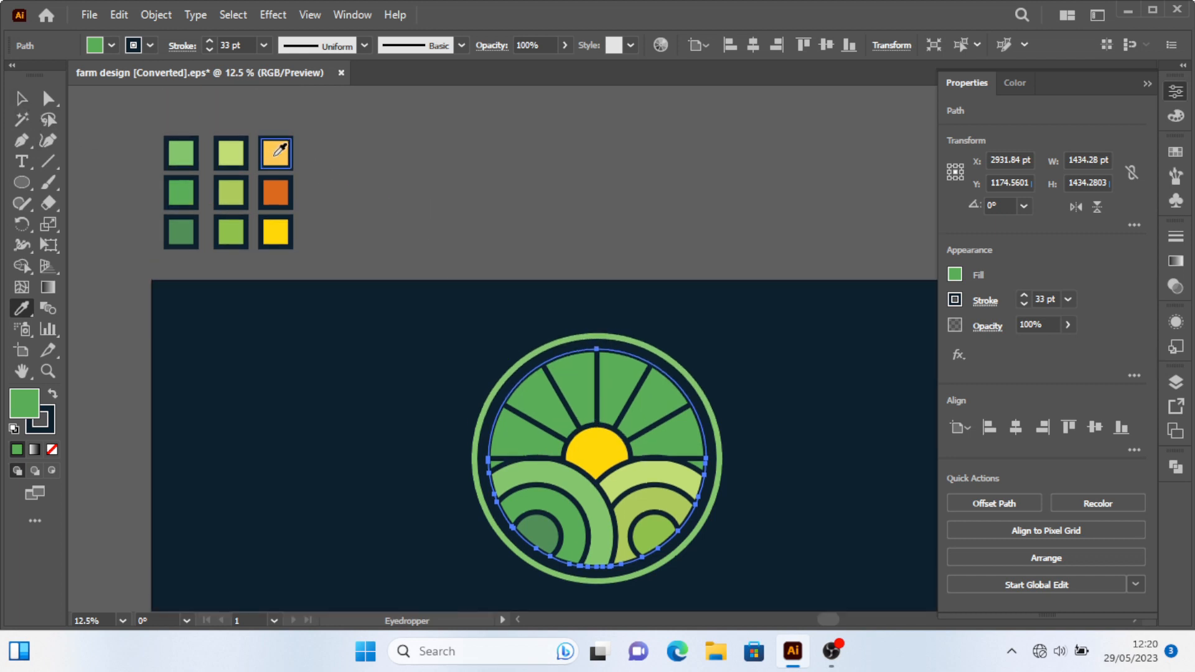
click(276, 153)
key(v)
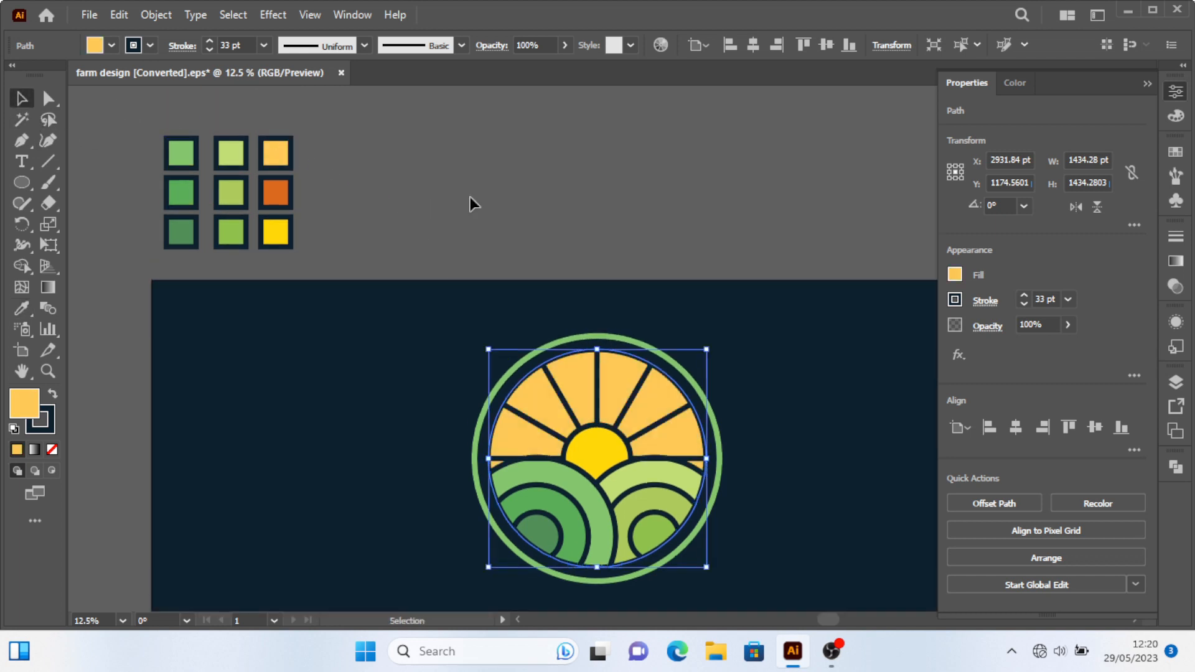
click(469, 197)
scroll(788, 331, down, 1)
scroll(581, 400, up, 2)
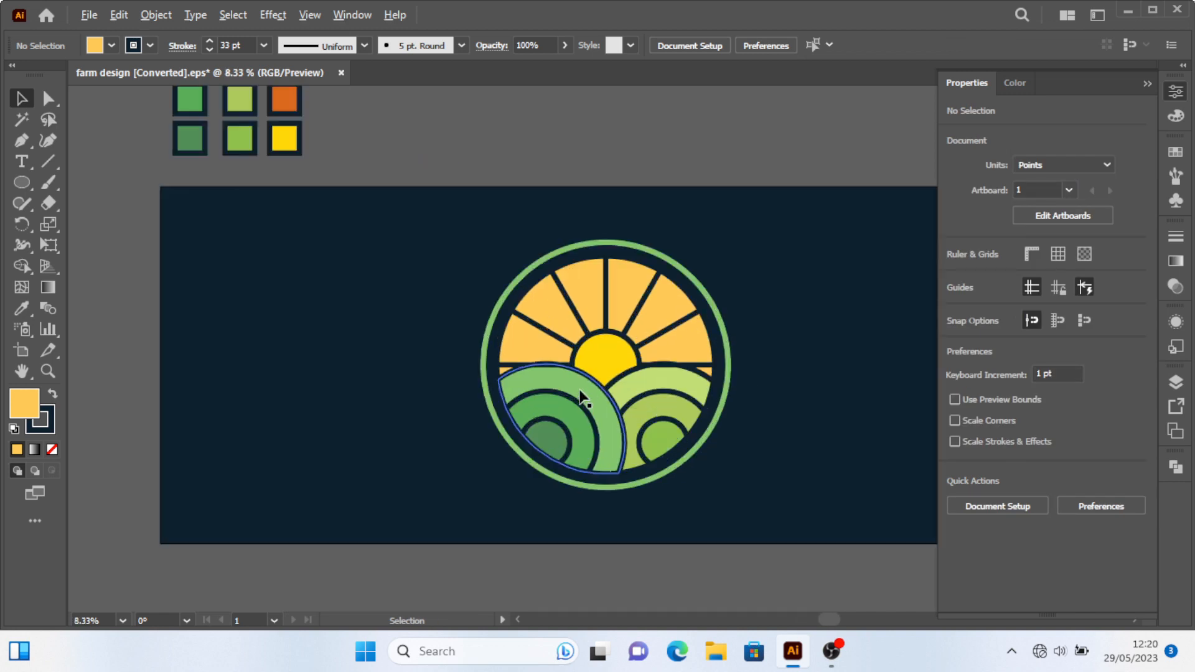
click(20, 138)
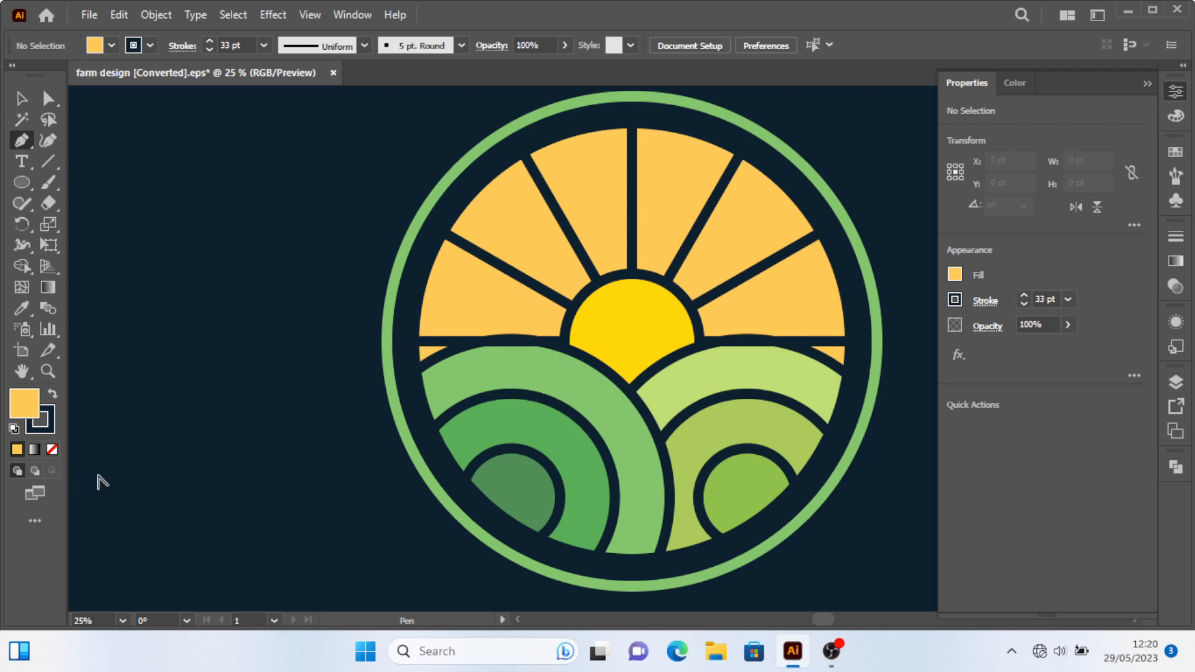
scroll(2, 378, down, 1)
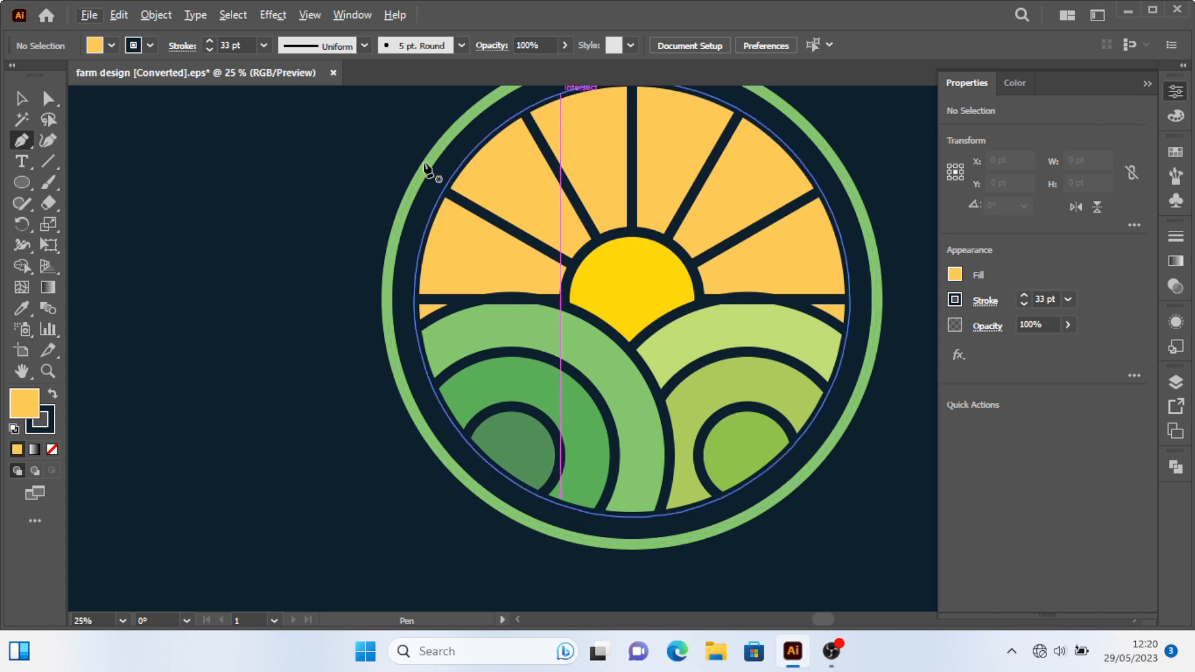
click(22, 103)
scroll(556, 288, right, 2)
scroll(558, 294, down, 1)
scroll(568, 297, down, 2)
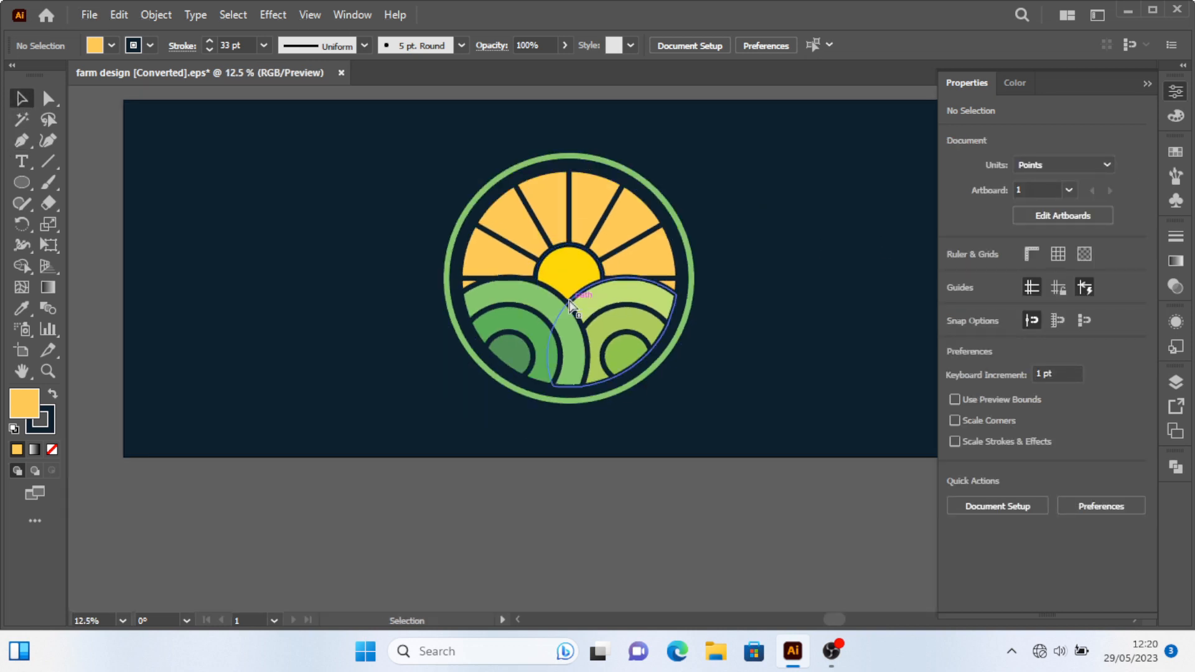
scroll(579, 305, right, 2)
scroll(622, 314, up, 2)
scroll(509, 435, up, 1)
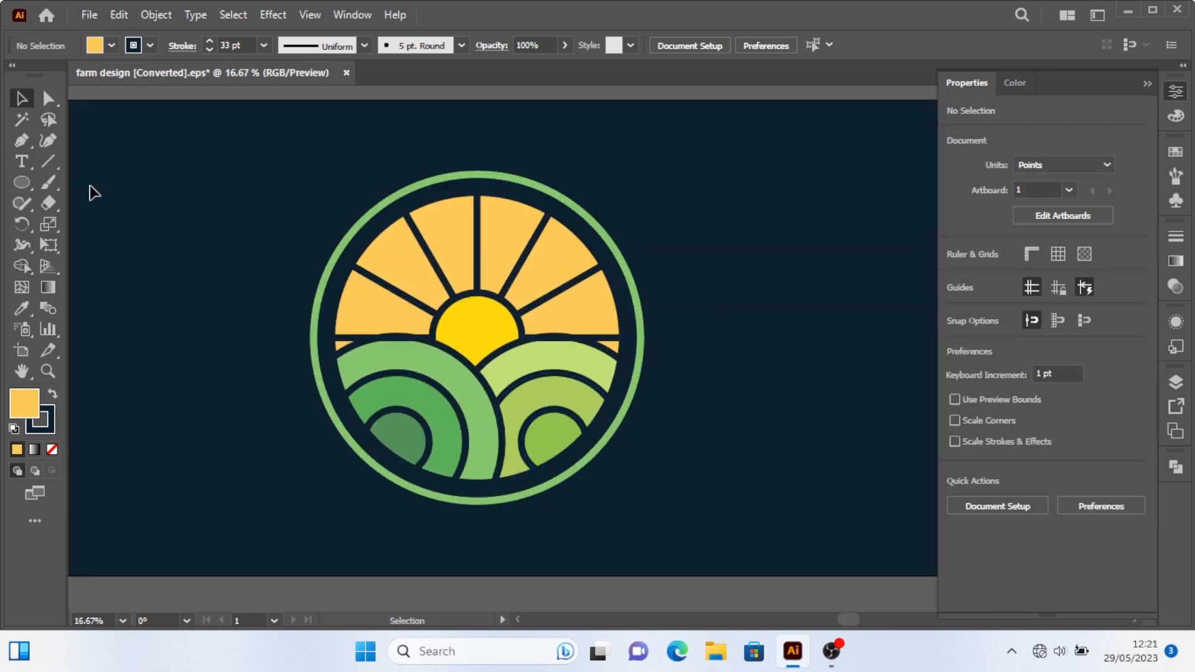
Draw a closed quadrilateral with the Pen tool covering the small orange gap left of the horizon.
click(22, 141)
scroll(342, 357, up, 3)
scroll(315, 310, up, 1)
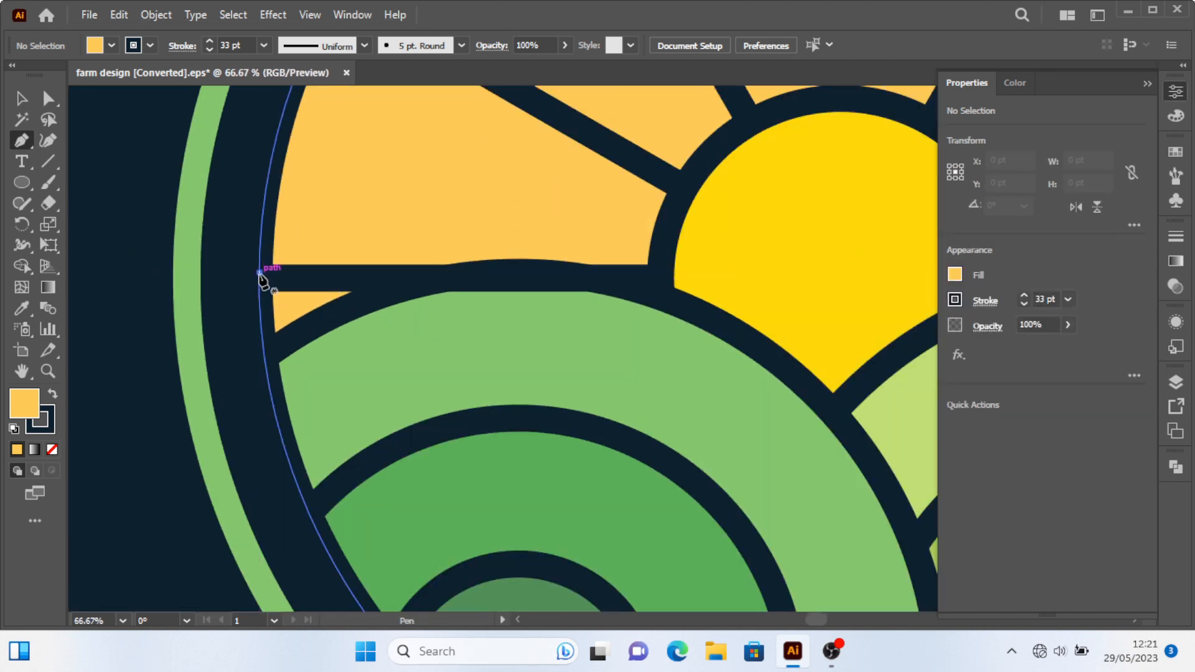
click(260, 272)
click(265, 345)
click(354, 308)
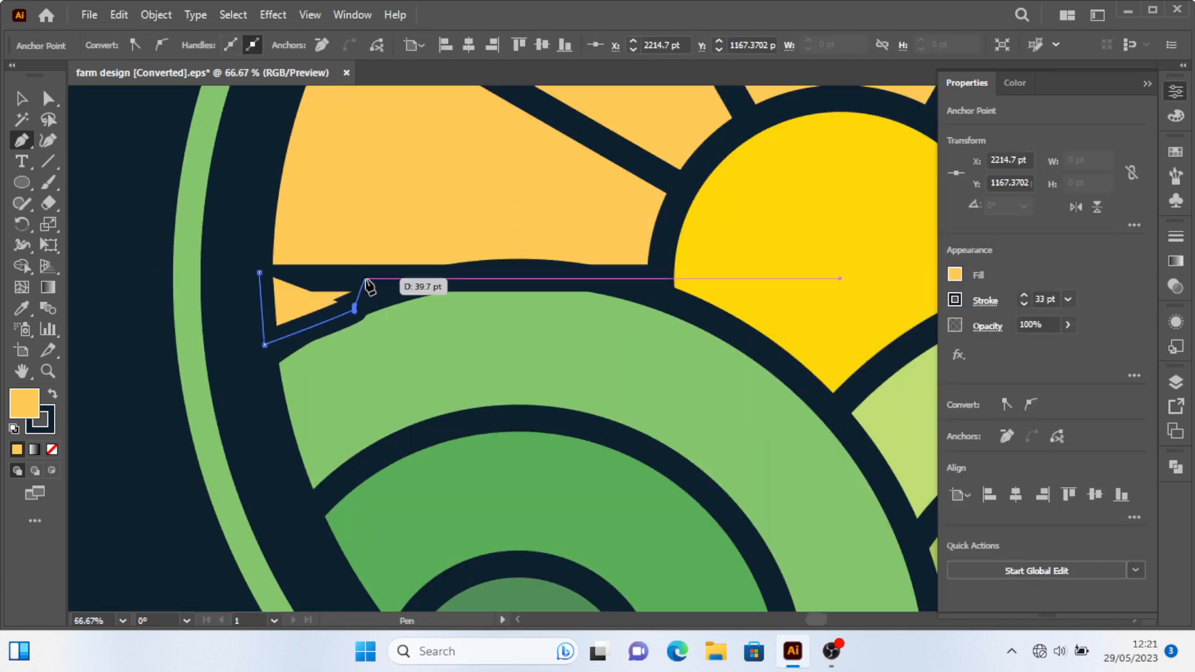
click(365, 278)
click(260, 272)
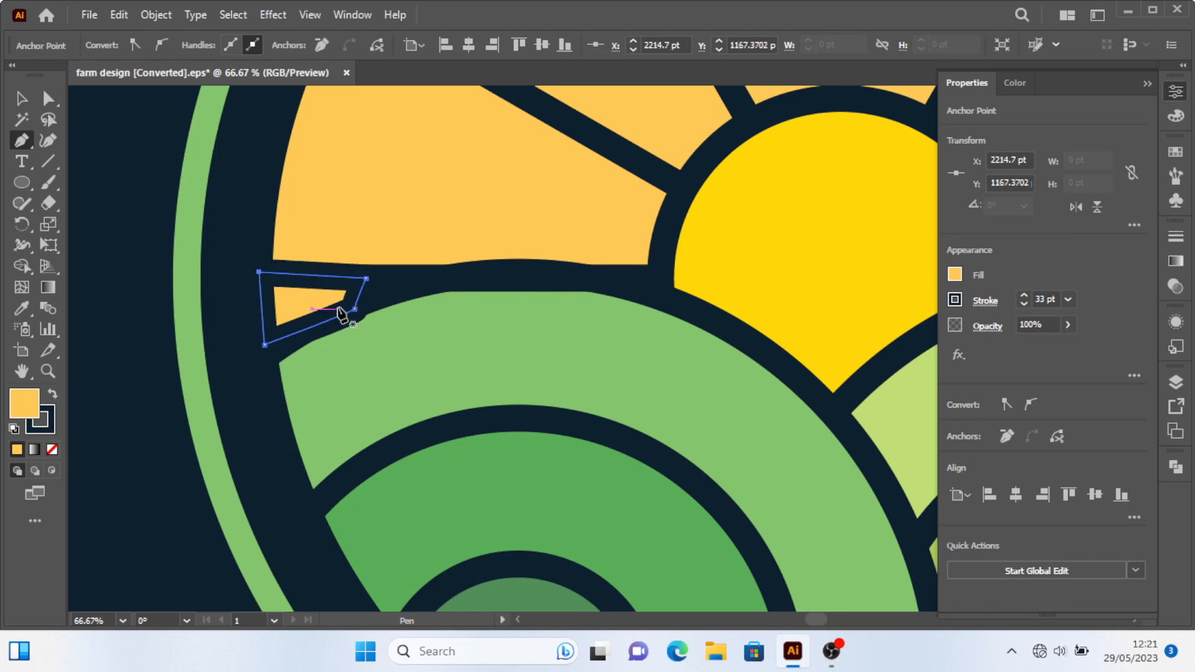
Fill the new quadrilateral with the dark background colour using the Eyedropper and deselect it.
key(i)
click(246, 189)
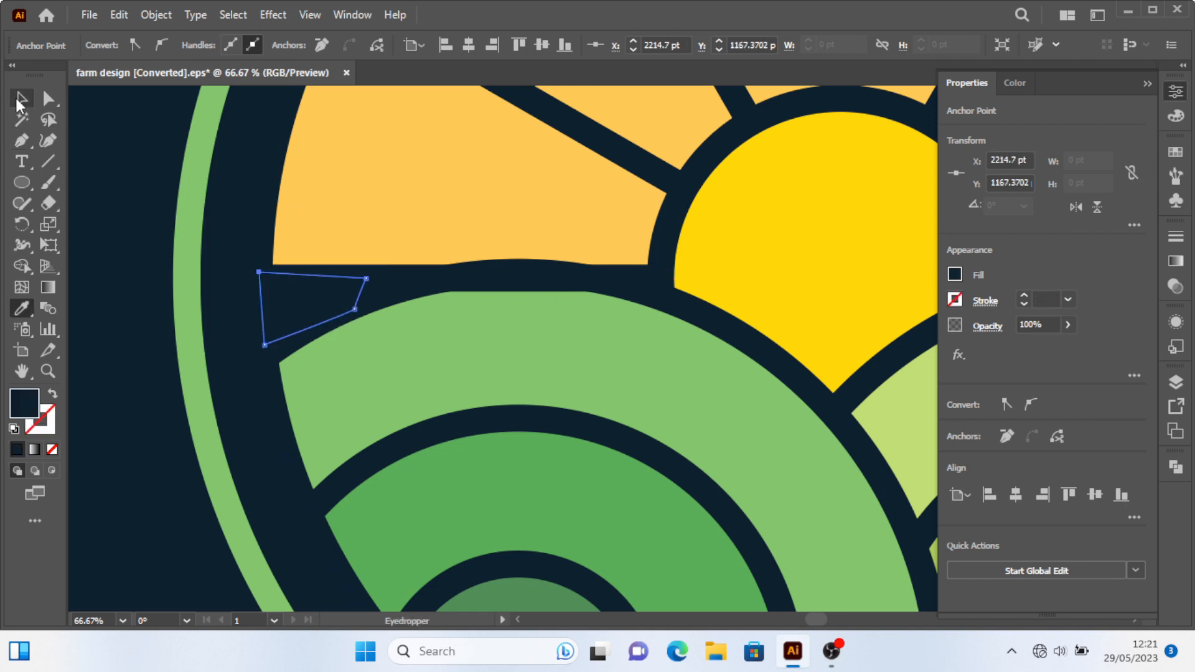
click(21, 100)
click(319, 236)
Select the horizontal horizon line and nudge it slightly upward, then deselect.
scroll(360, 280, down, 4)
scroll(357, 305, up, 2)
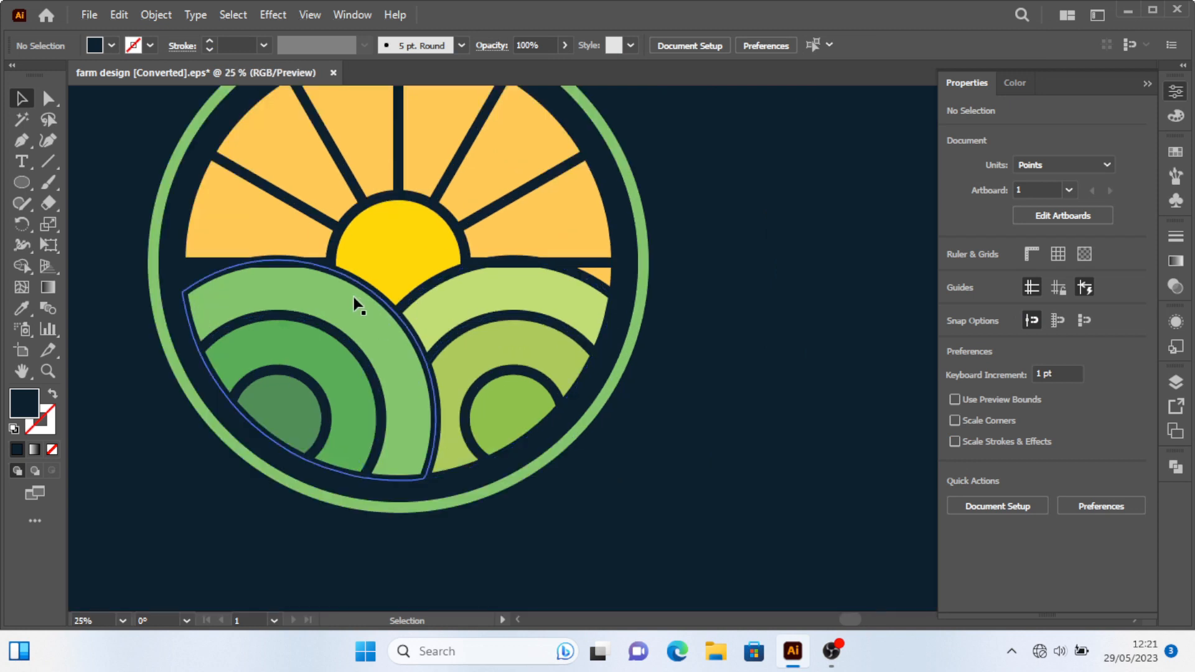
scroll(352, 288, down, 1)
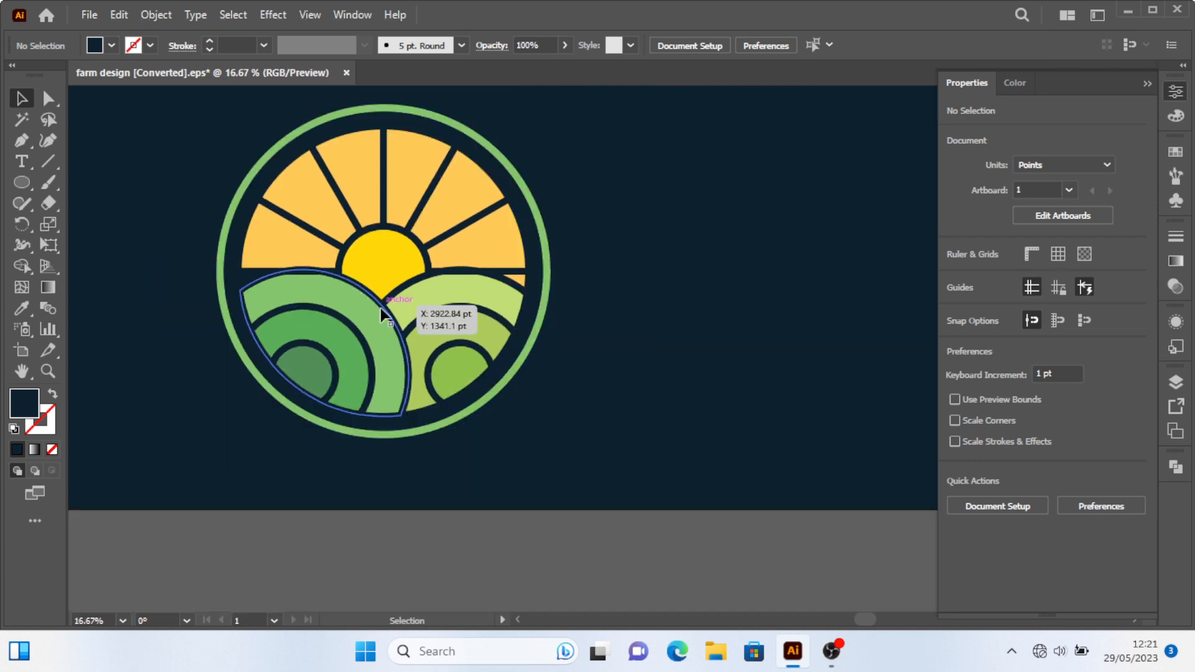
click(301, 272)
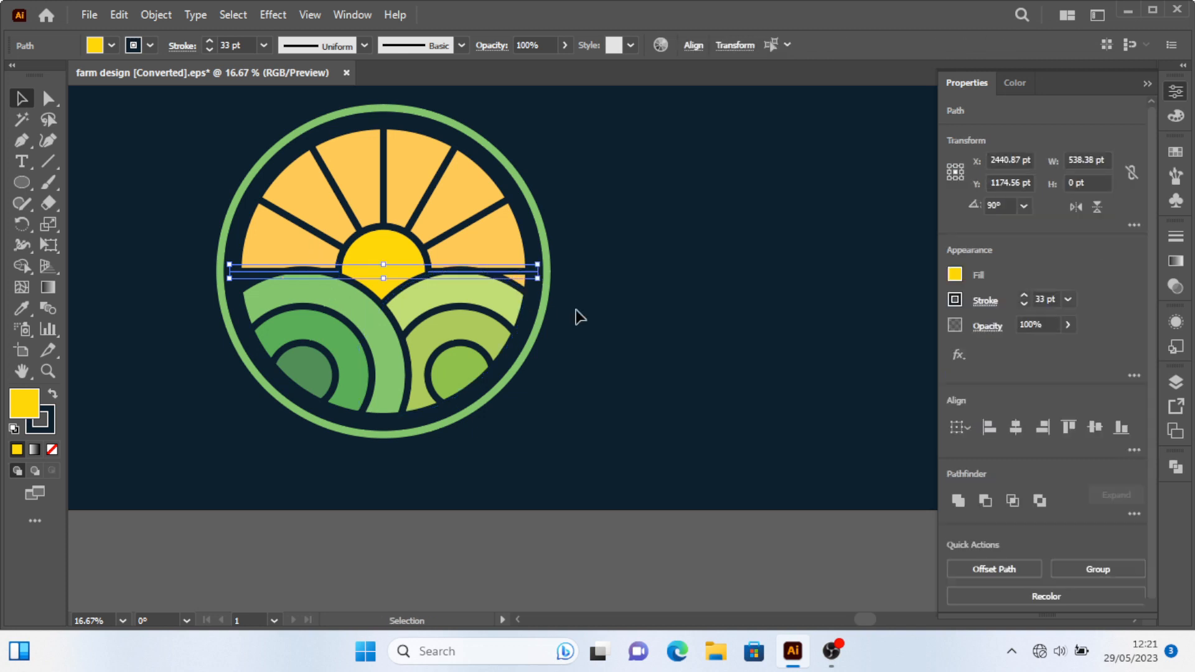
key(Up)
key(Up)
key(Up)
key(Up)
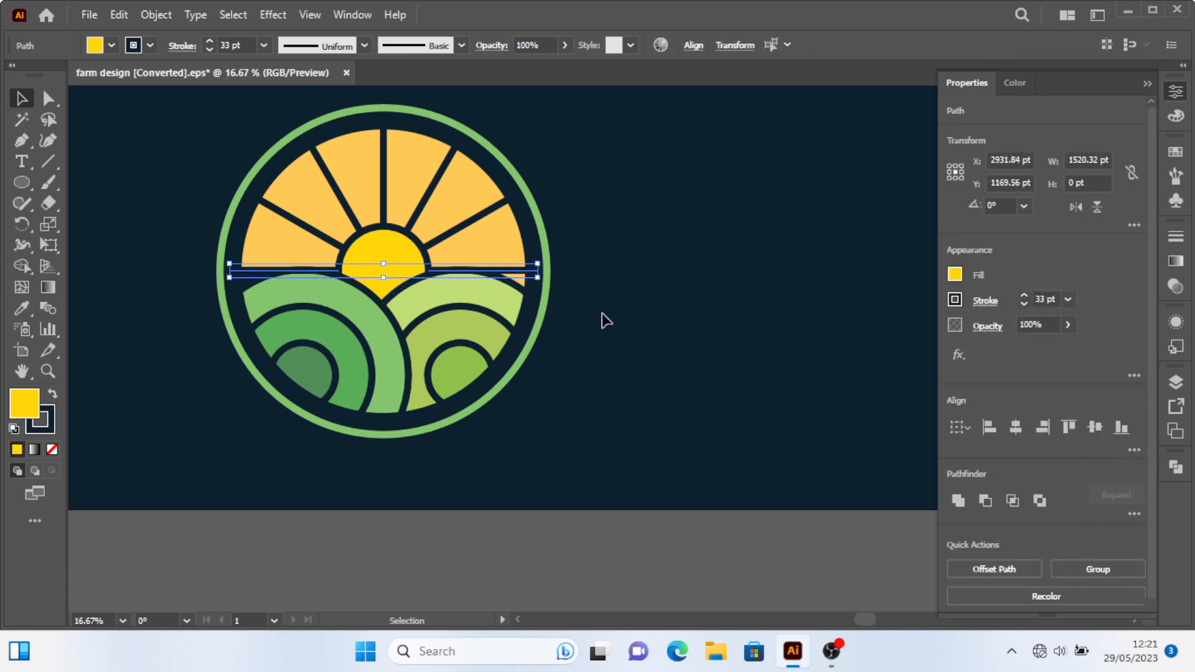
key(Up)
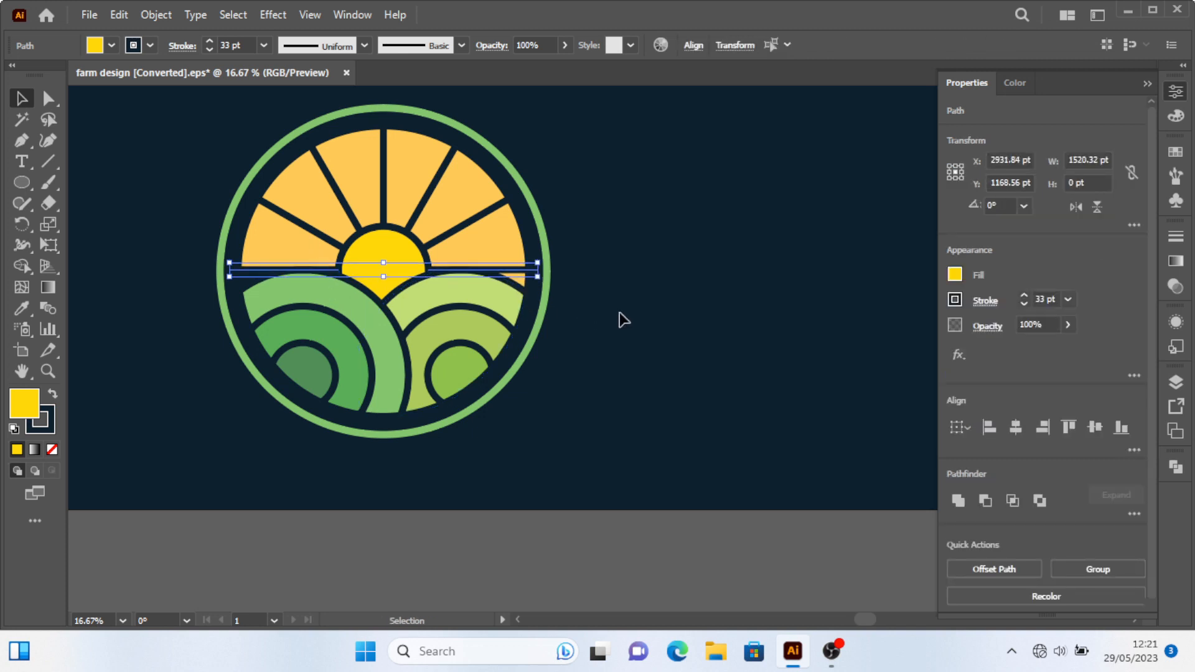
click(623, 319)
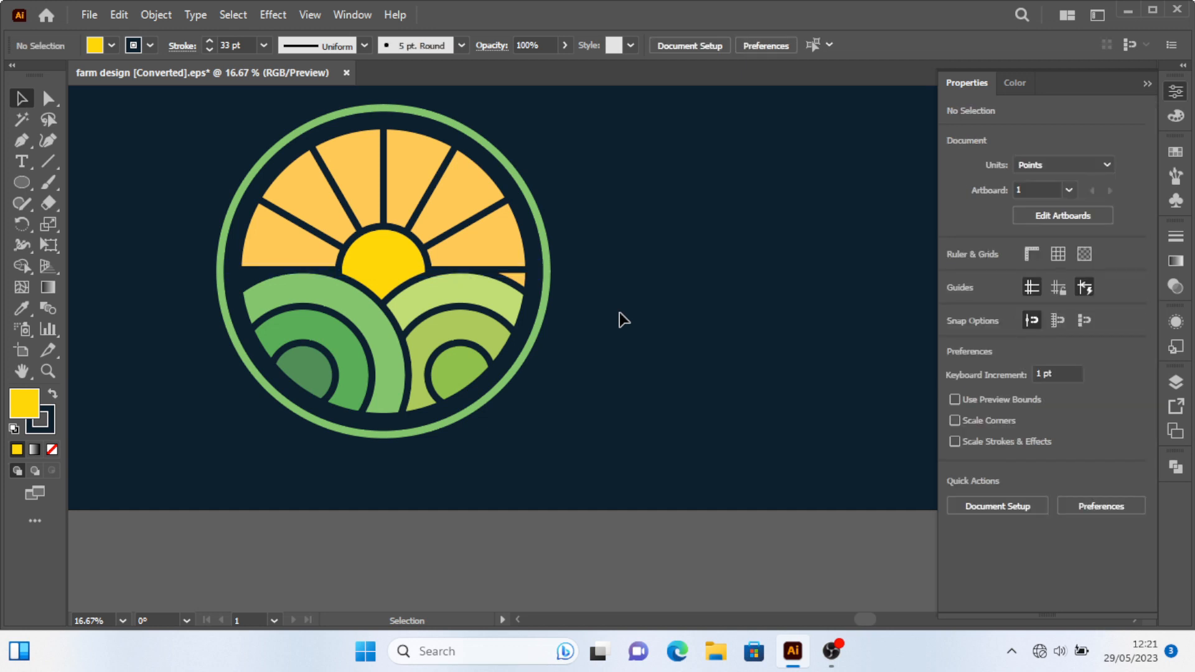
Draw a closed quadrilateral with the Pen tool over the small yellow gap right of the horizon.
scroll(565, 293, up, 2)
click(21, 141)
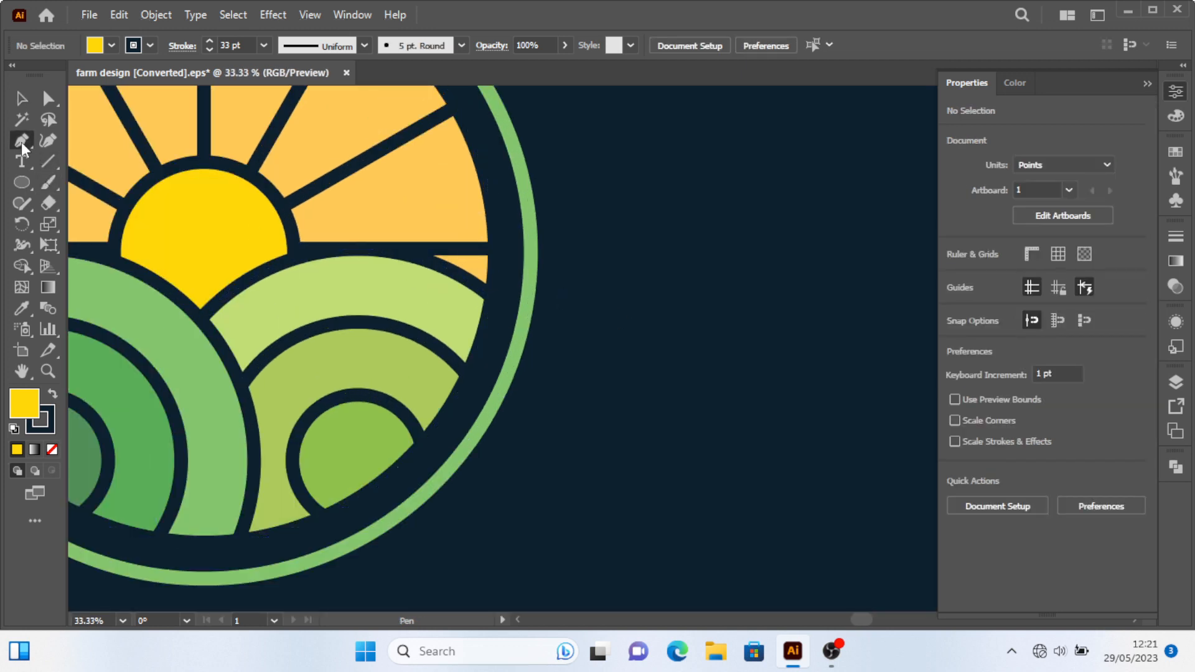
scroll(425, 254, up, 2)
click(398, 241)
drag(514, 299, 565, 328)
click(565, 325)
click(565, 242)
click(545, 231)
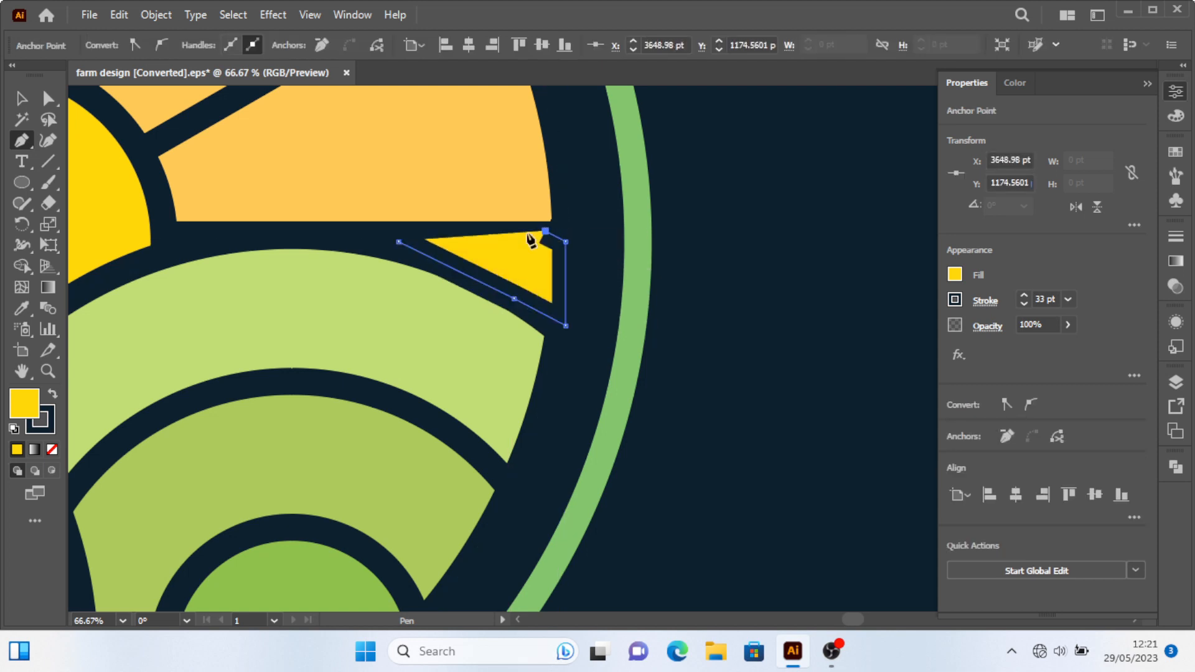
click(399, 242)
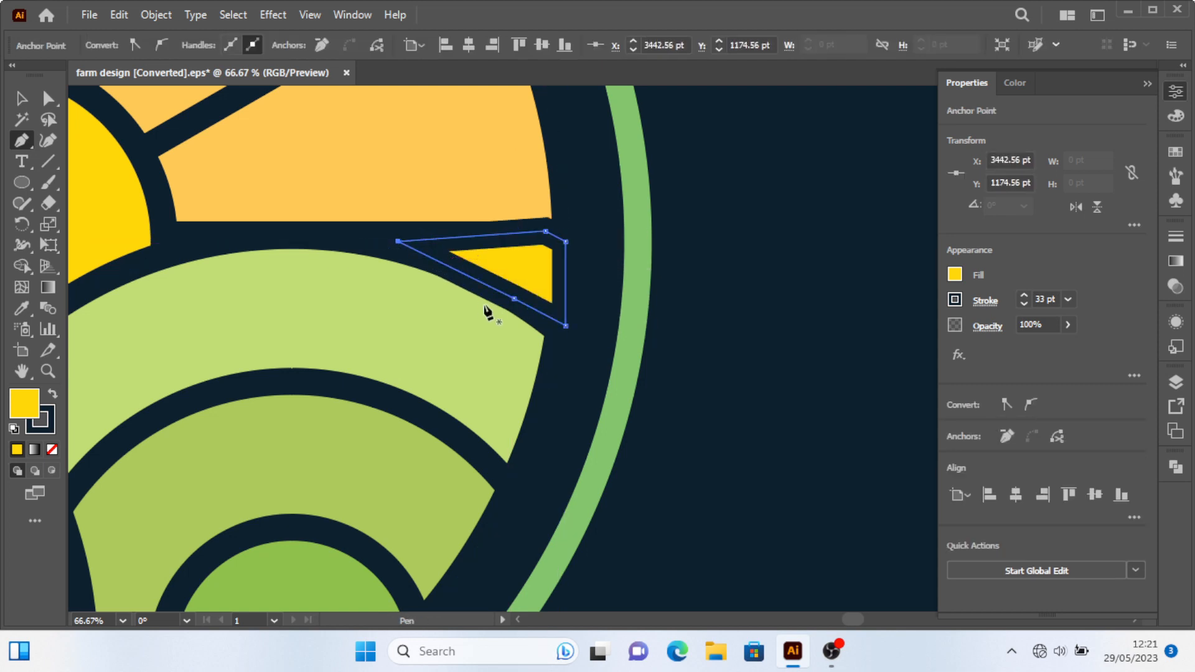
Fill that right-hand quadrilateral with the dark background colour using the Eyedropper and deselect.
key(i)
click(604, 276)
click(22, 98)
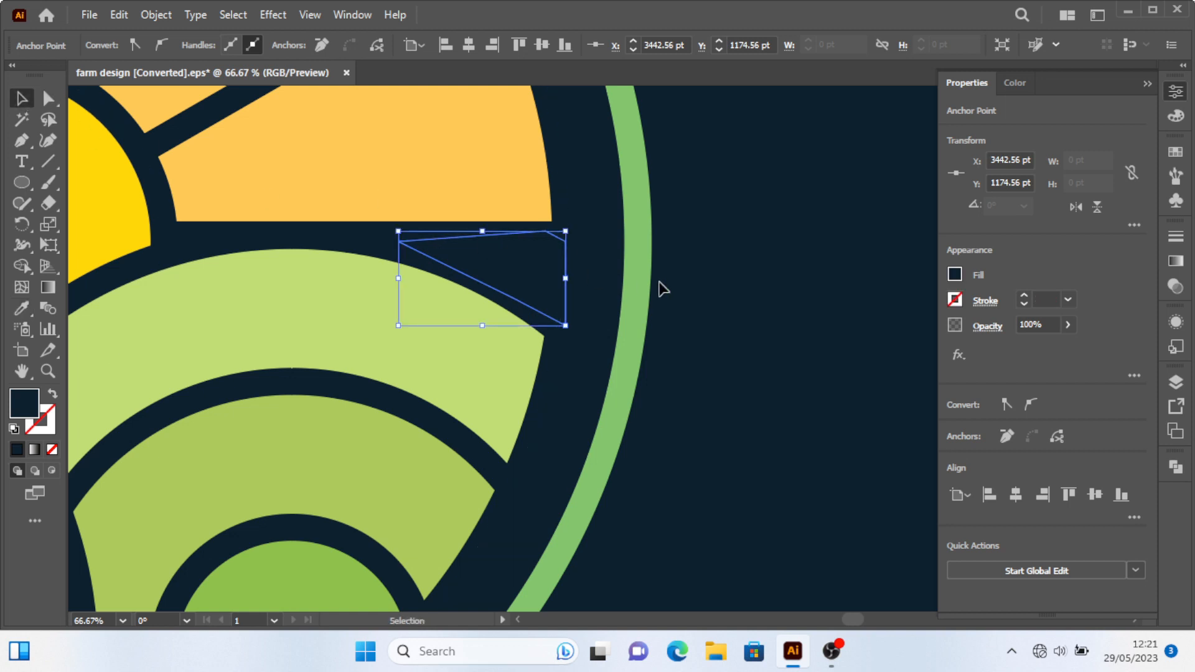
click(662, 338)
Select all seven sun rays and convert their strokes to outlines with Outline Stroke.
scroll(662, 338, down, 4)
scroll(665, 414, down, 2)
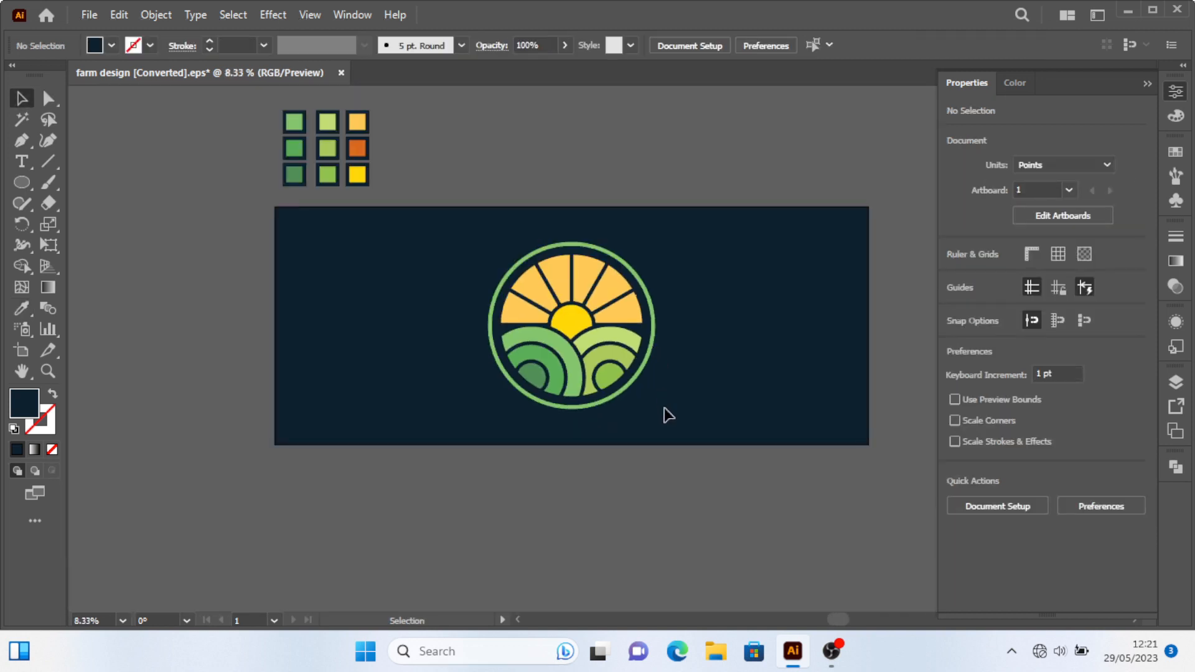
scroll(651, 344, up, 2)
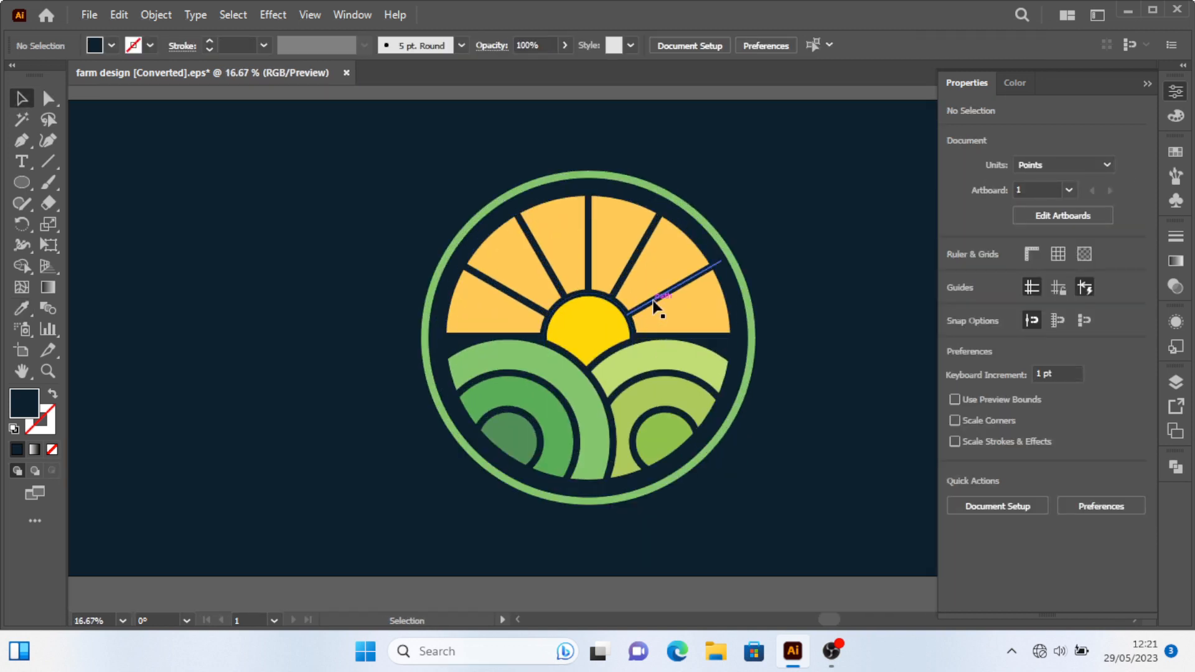
click(665, 294)
shift+click(635, 256)
shift+click(589, 243)
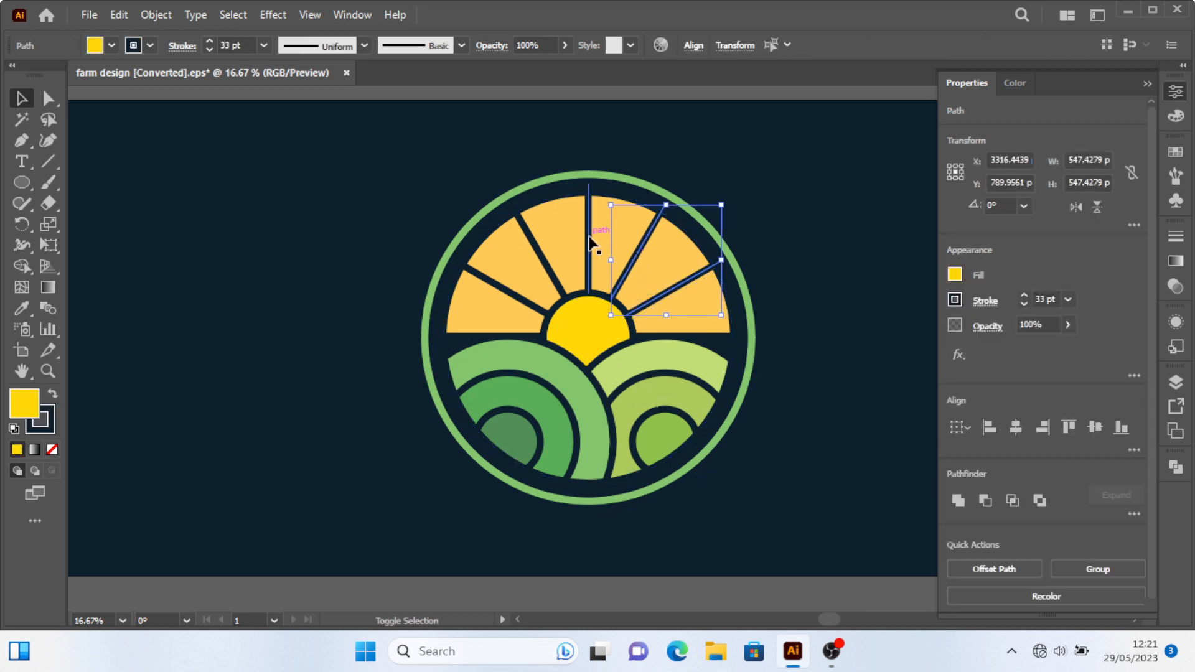
shift+click(541, 259)
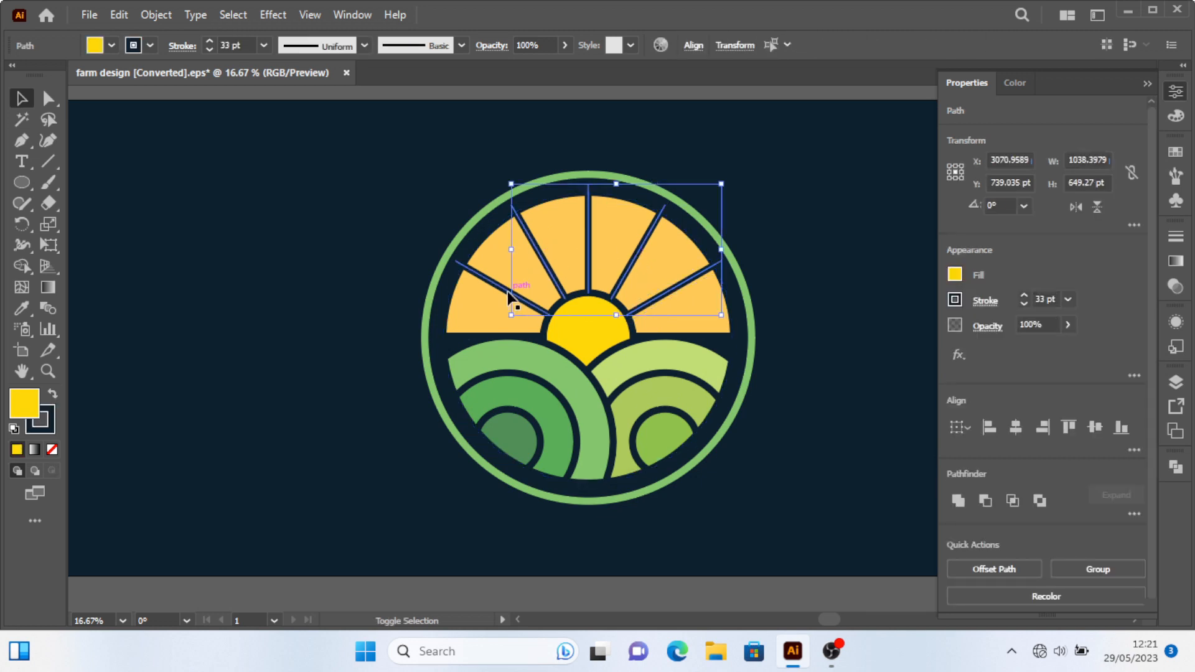
shift+click(515, 294)
click(155, 15)
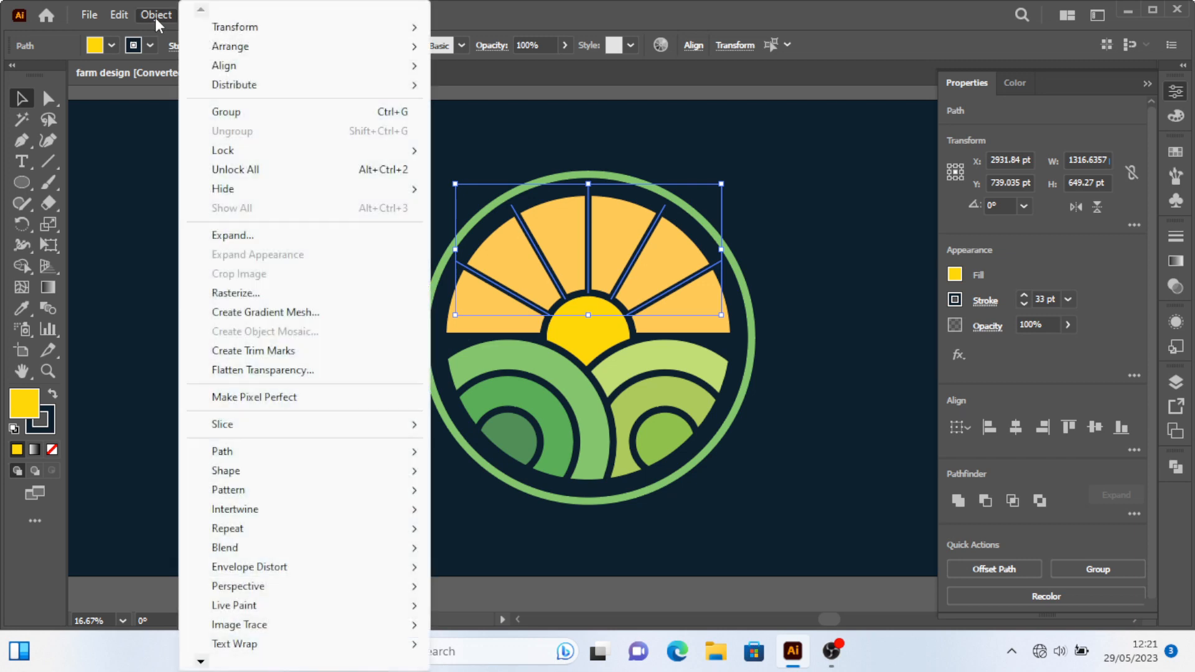
mouse_move(251, 459)
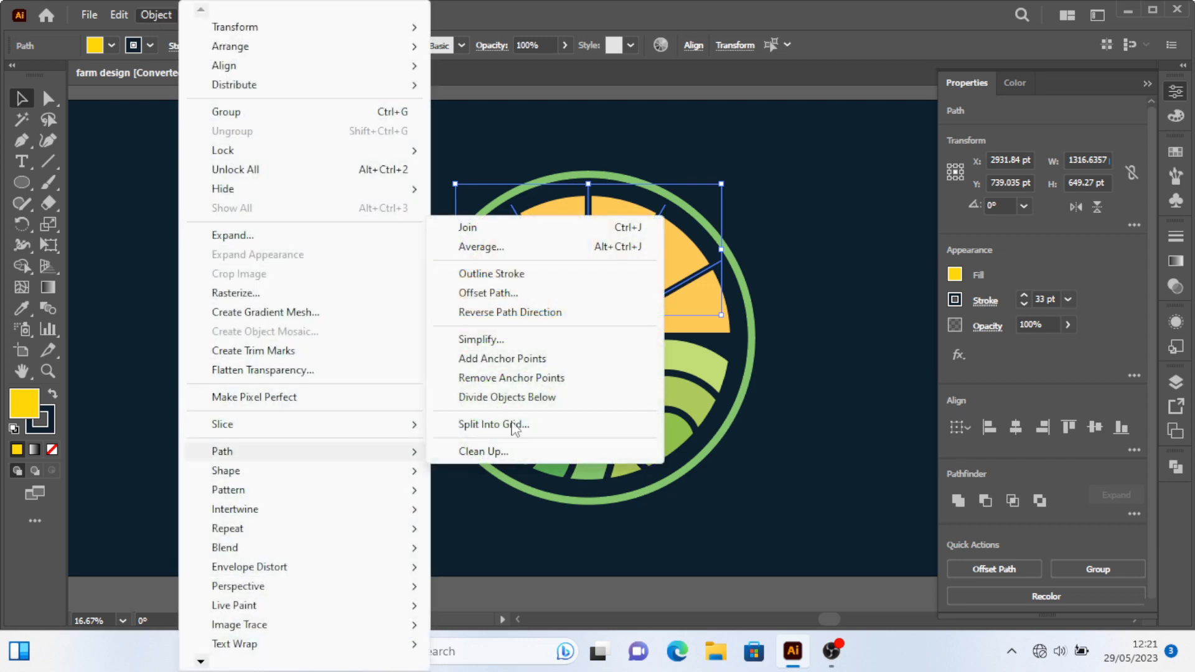
click(493, 274)
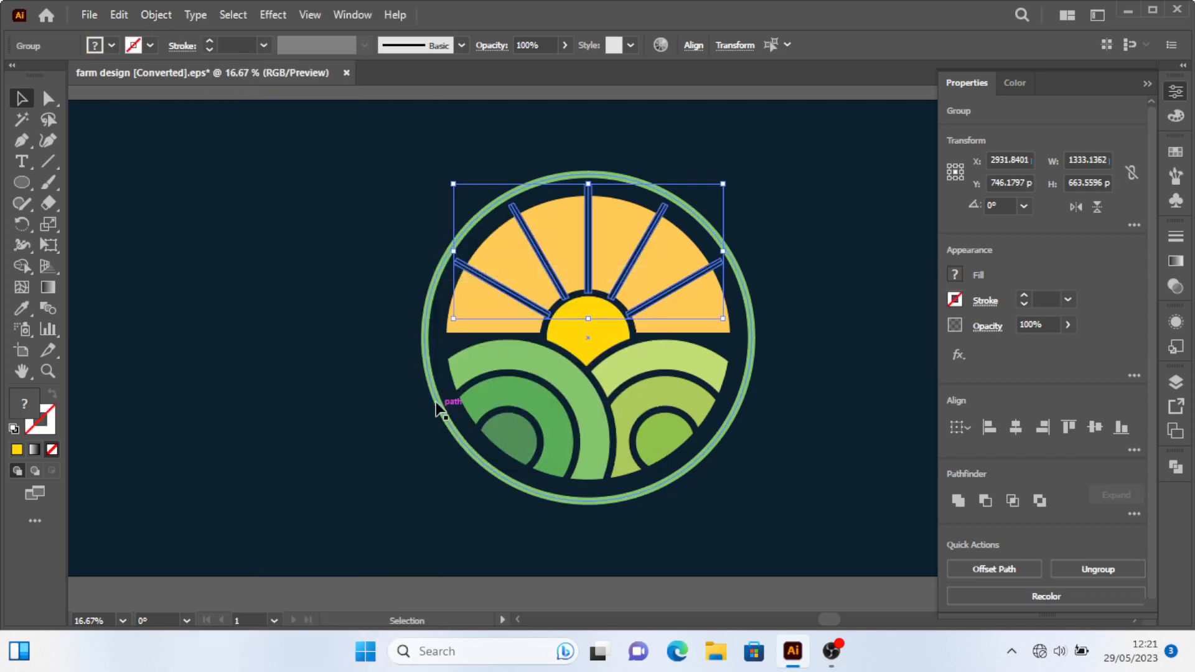
Combine the outlined rays into a compound path and deselect.
click(156, 15)
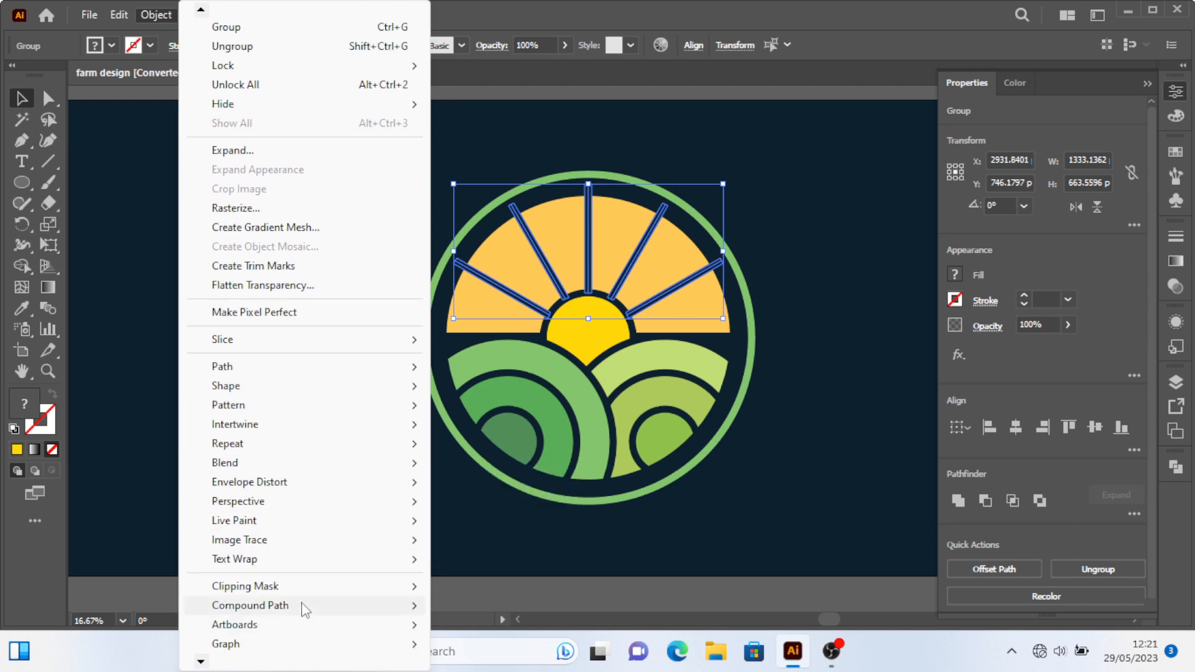
mouse_move(306, 606)
click(467, 606)
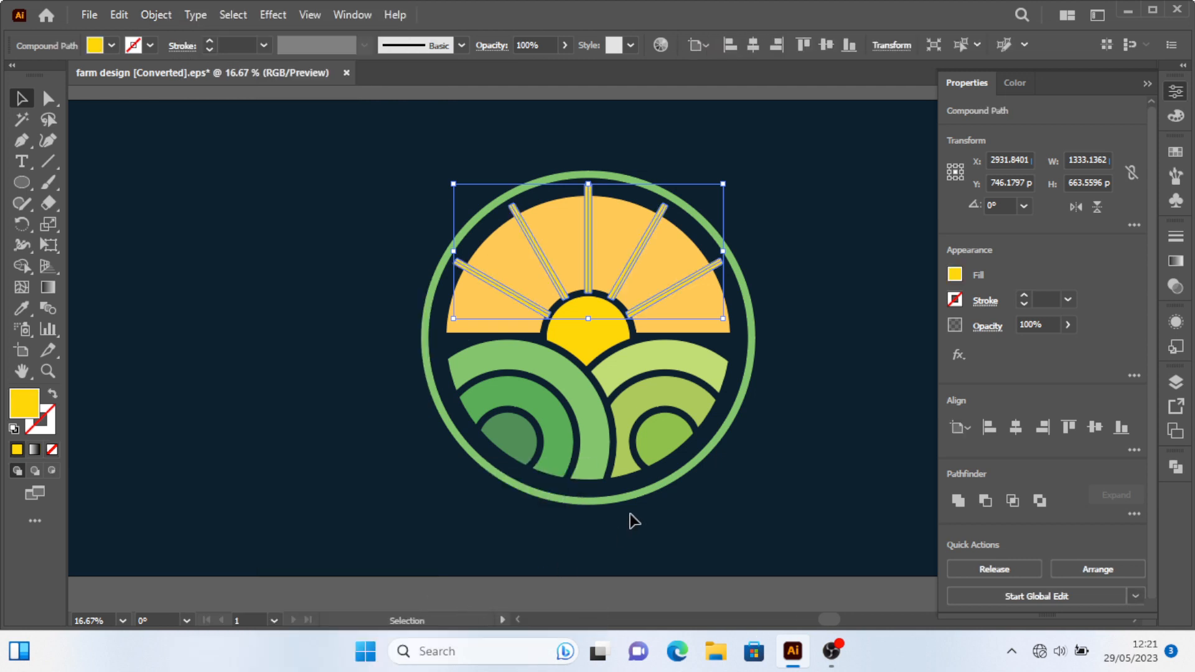
click(785, 450)
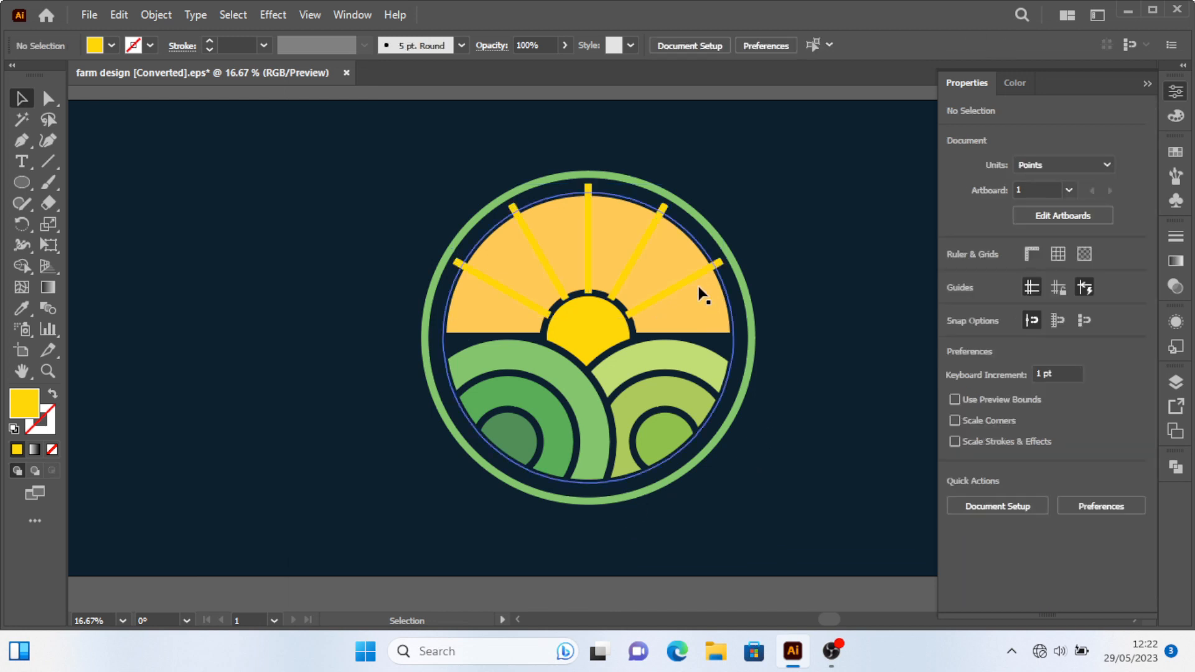
drag(699, 290, 692, 266)
key(ctrl+z)
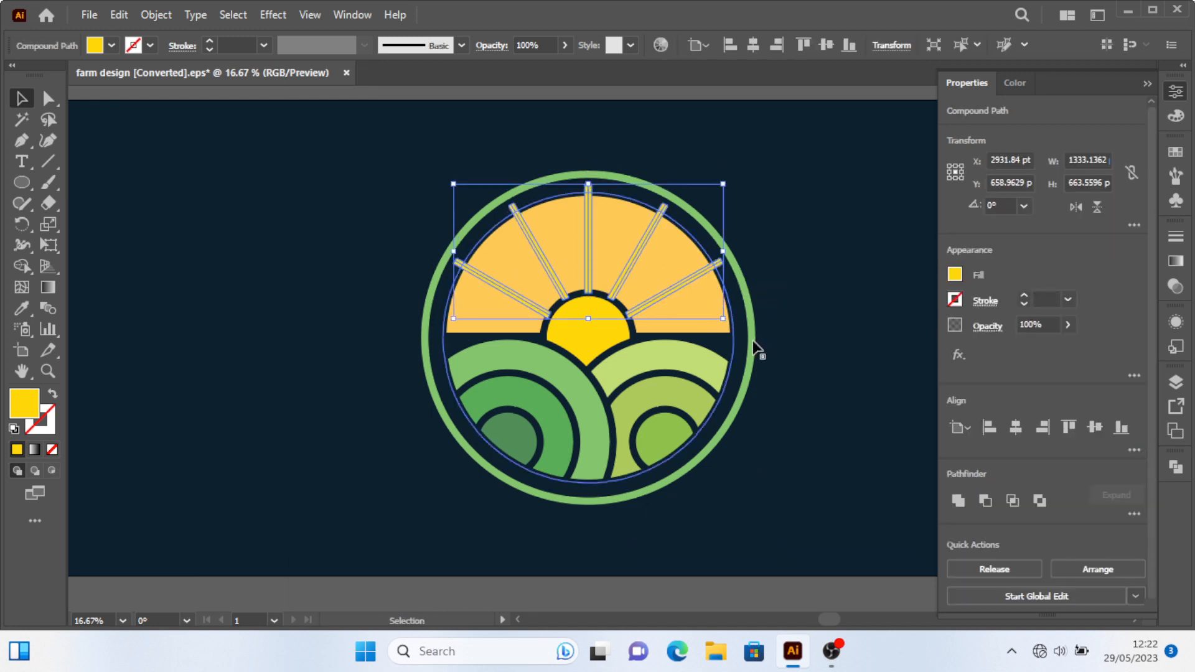
click(812, 343)
drag(885, 236, 859, 270)
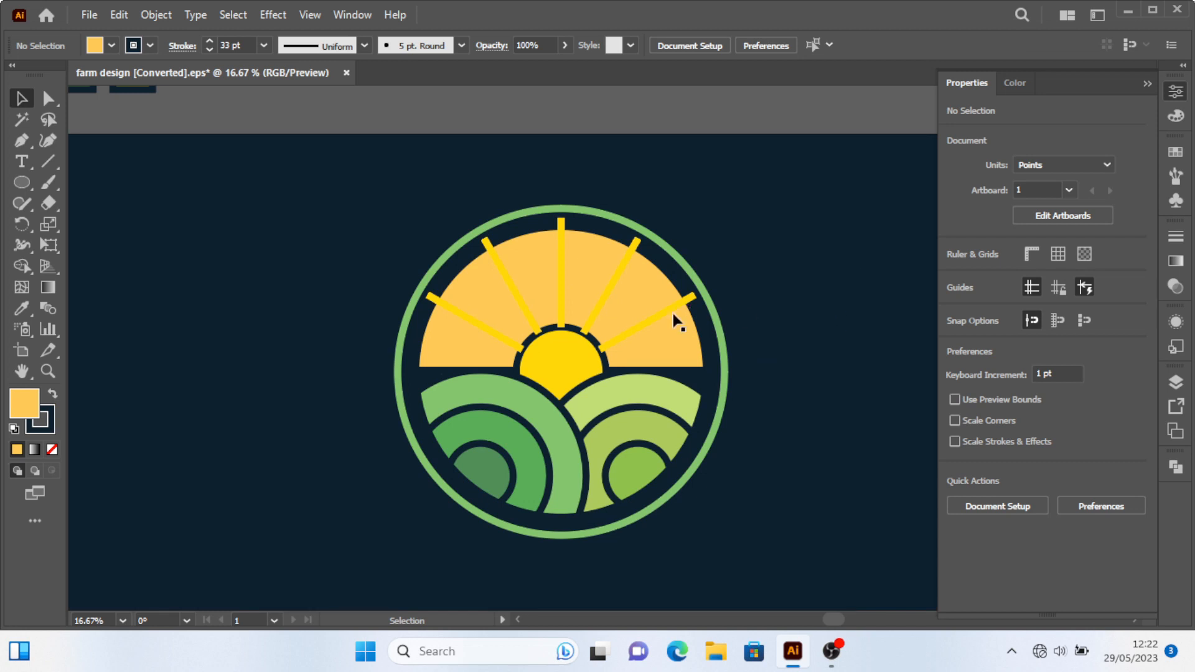
drag(675, 332, 758, 381)
key(ctrl+z)
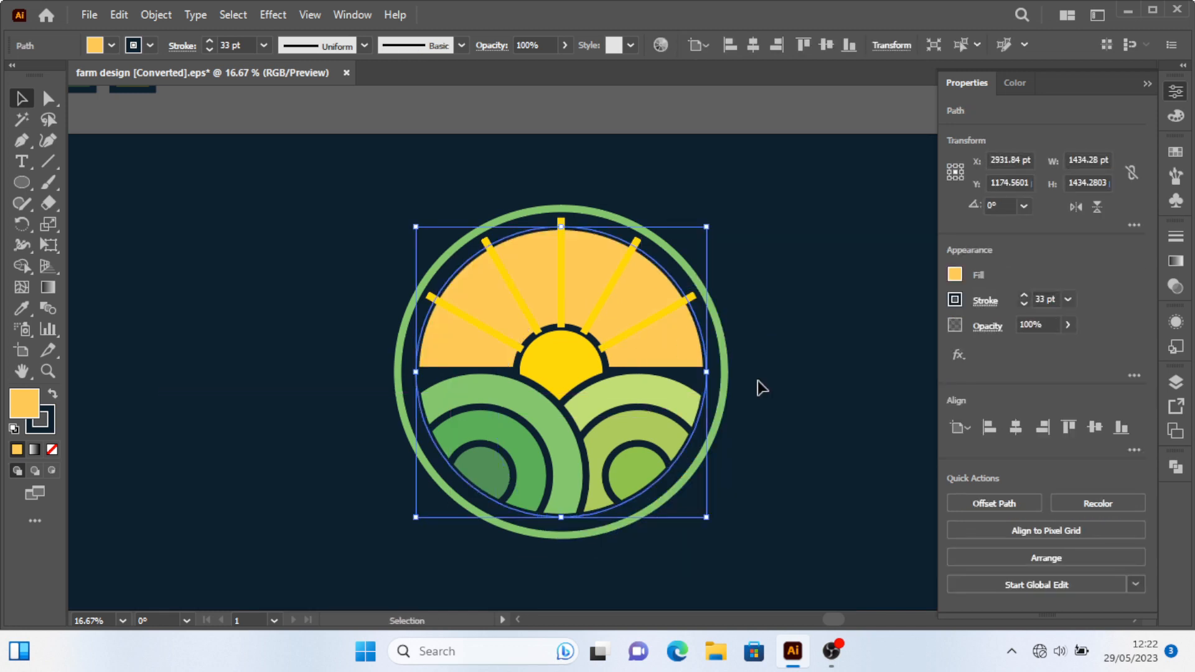
Move the spare yellow circle aside and subtract the outlined rays from the sky shape with Minus Front.
key(a)
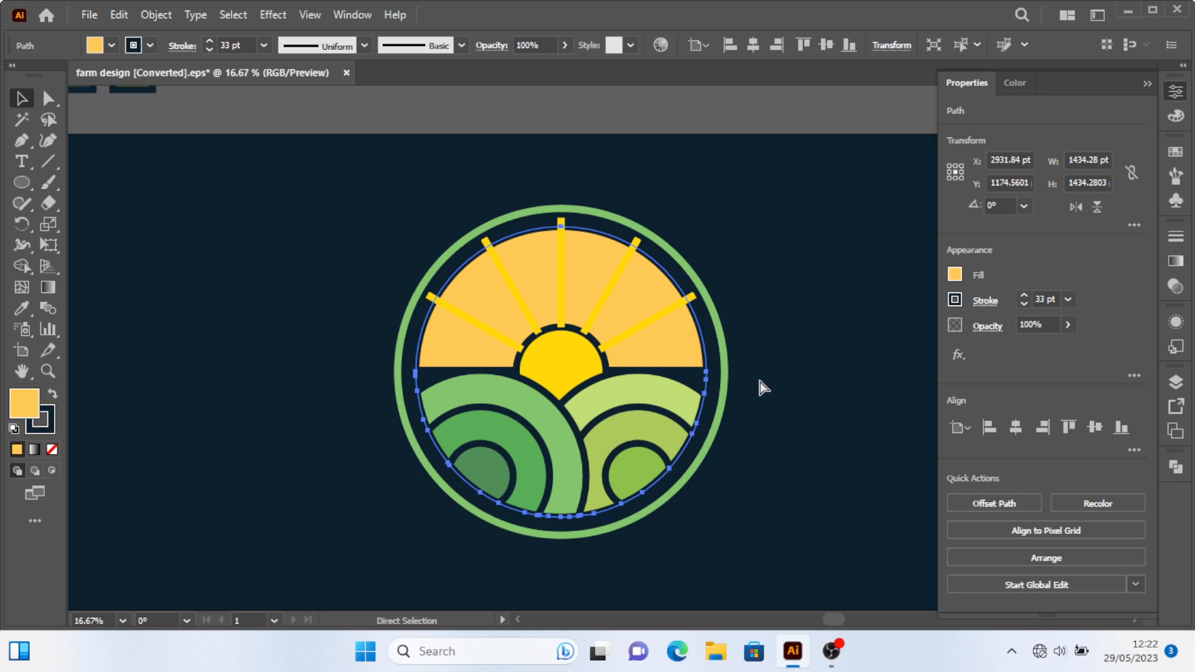
key(v)
drag(678, 340, 256, 311)
click(667, 341)
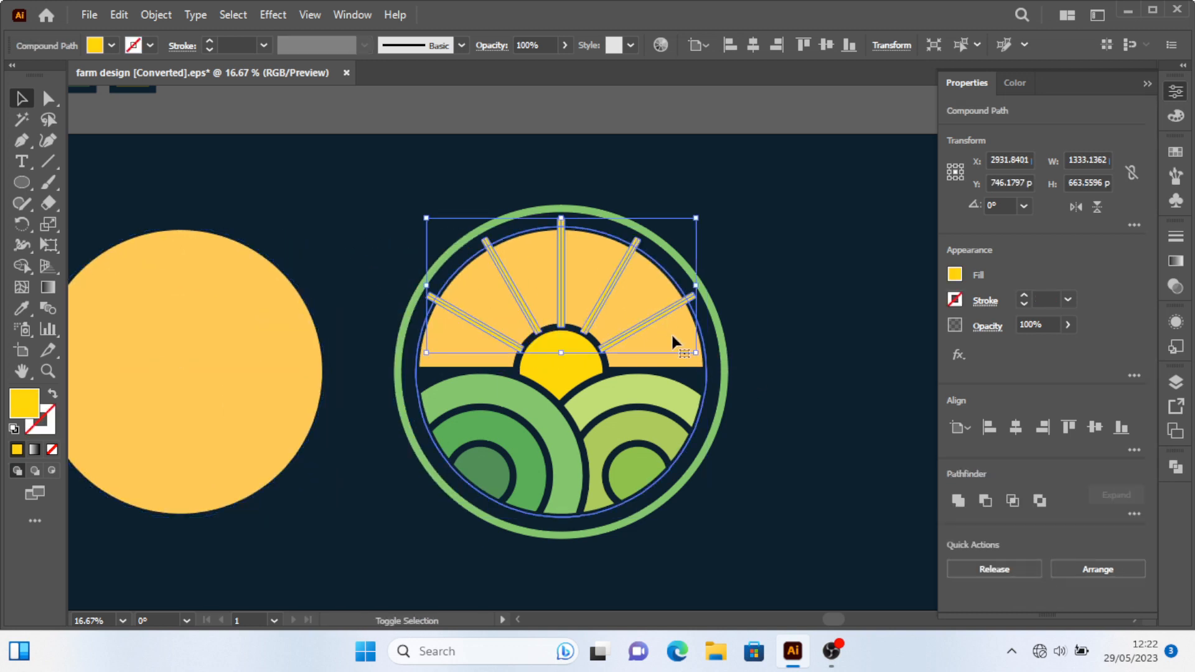
shift+click(720, 377)
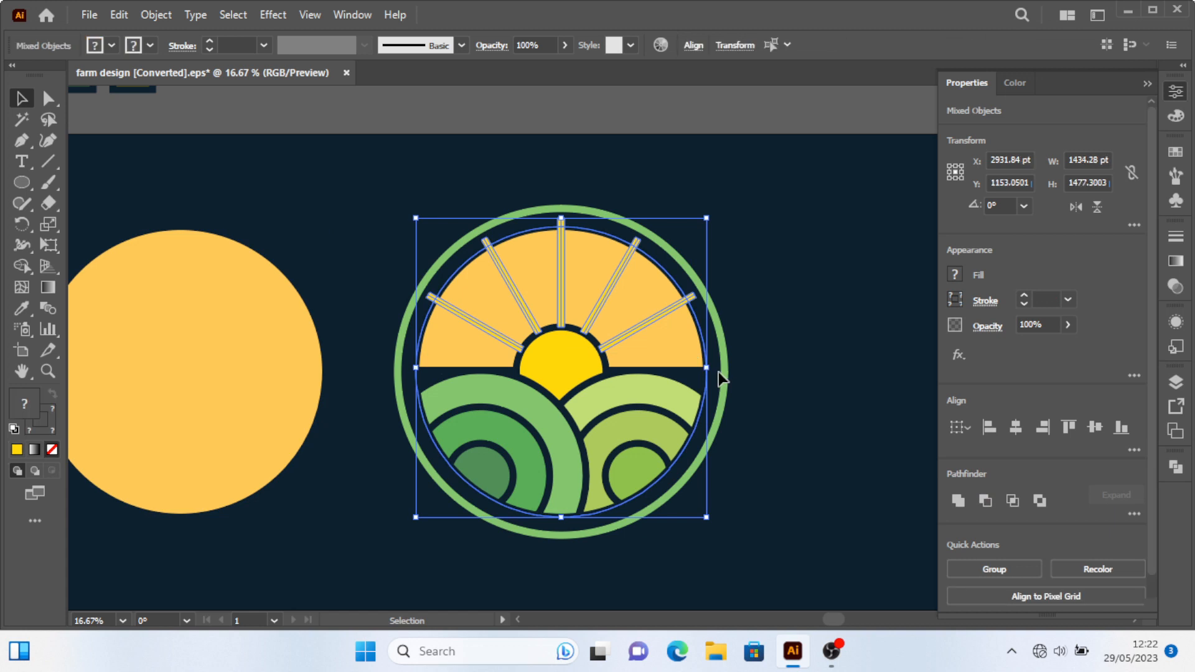
click(985, 501)
click(860, 422)
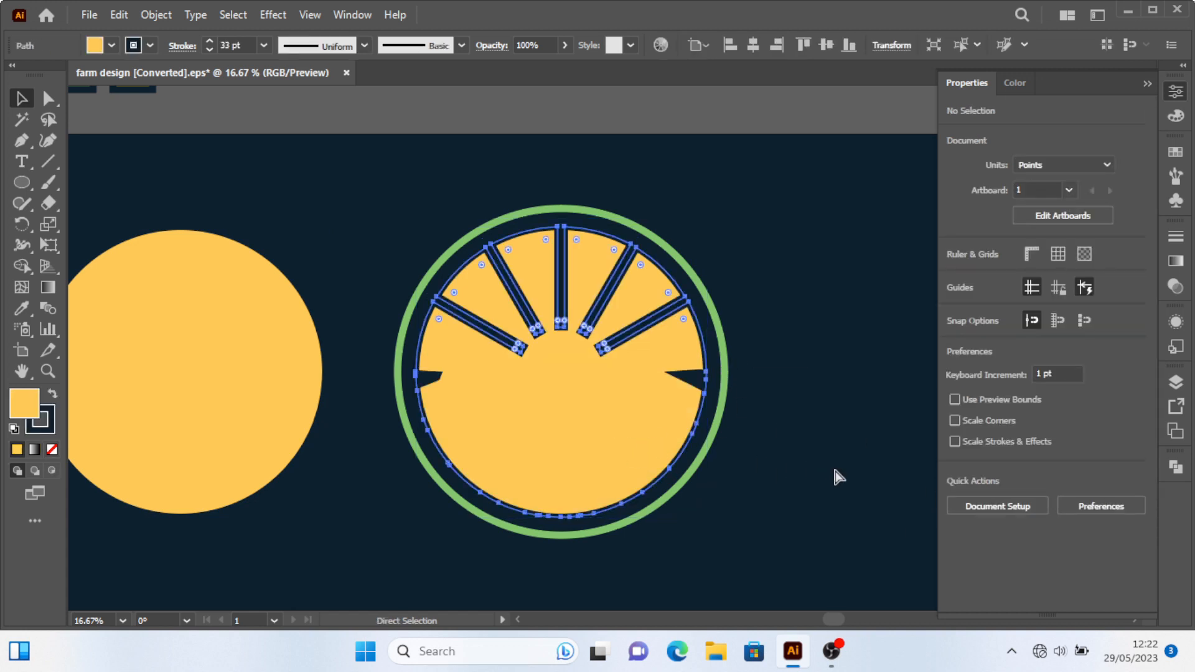
Send the cut sky shape backward so it sits behind the field arcs but above the background.
key(ctrl+bracketleft)
key(ctrl+bracketleft)
key(ctrl+bracketleft)
key(ctrl+bracketleft)
key(ctrl+bracketleft)
key(ctrl+shift+bracketleft)
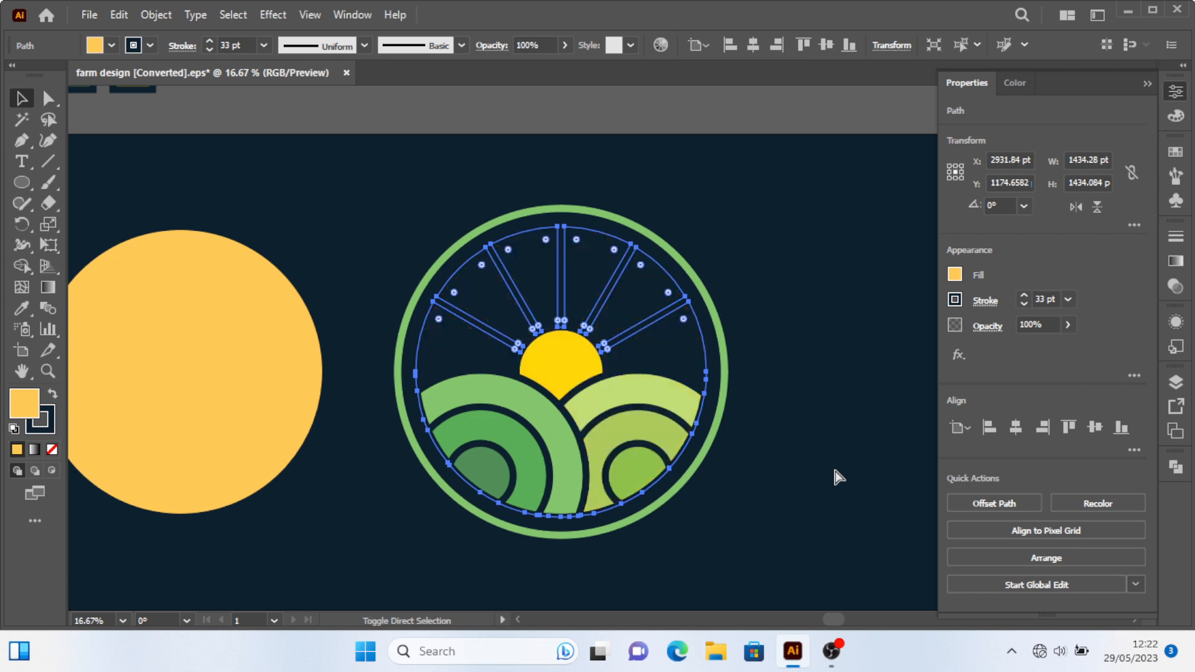
key(ctrl+bracketright)
click(841, 400)
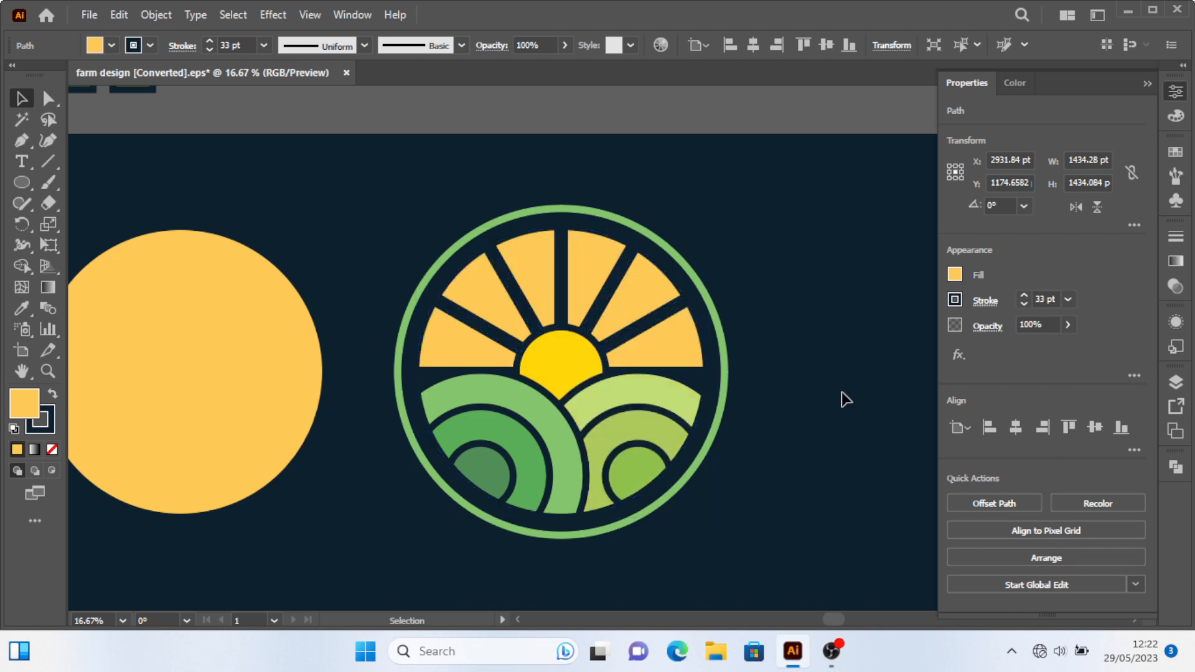
Remove the fill from the spare yellow circle beside the logo.
click(674, 336)
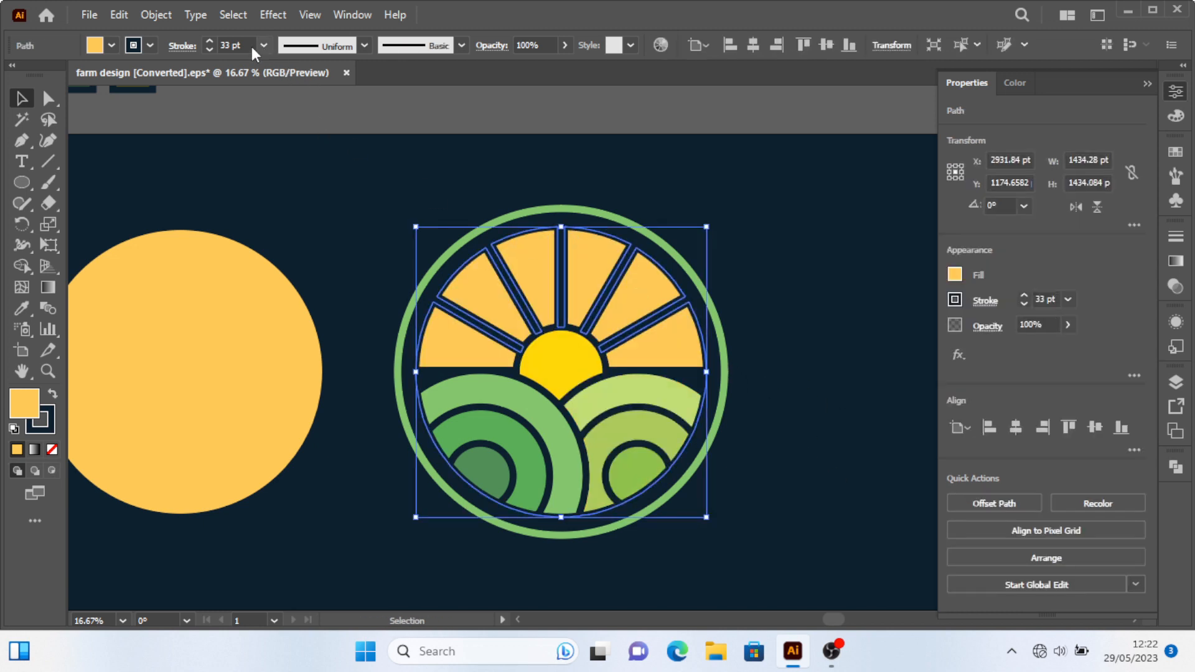
click(149, 45)
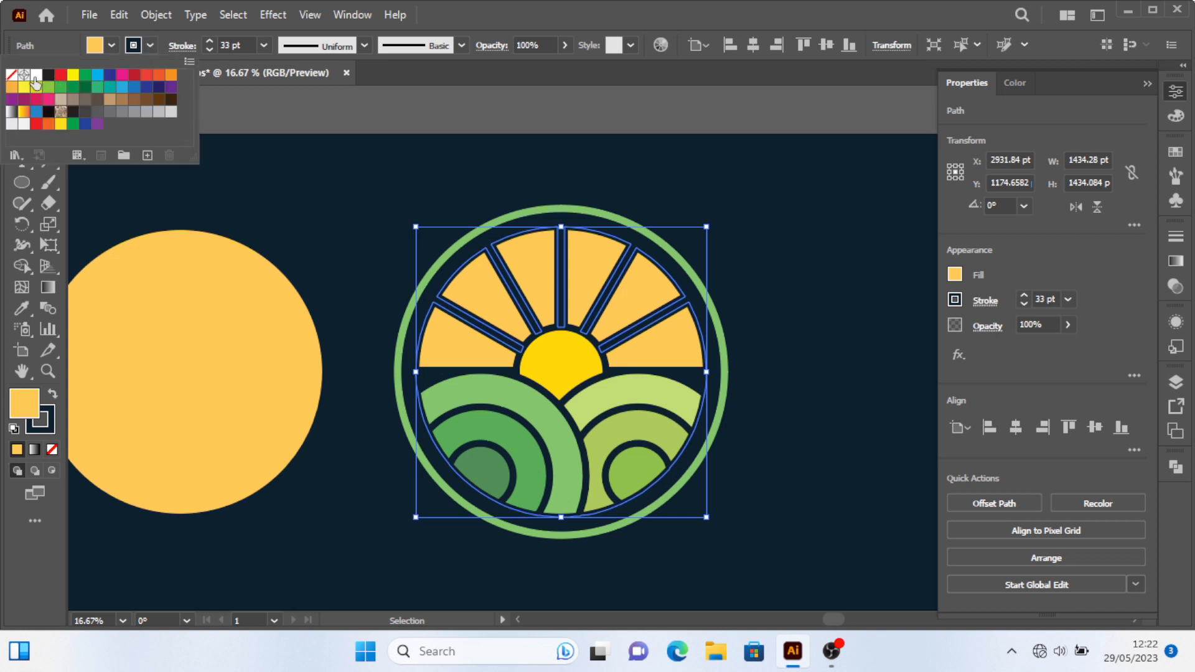
click(222, 334)
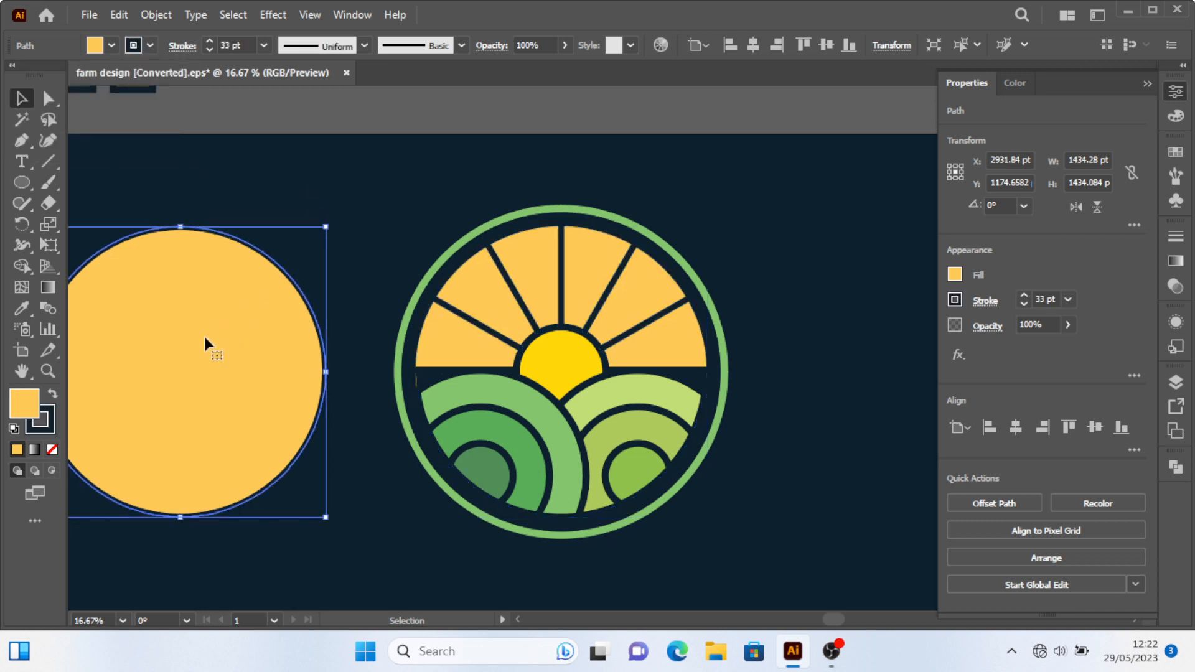
click(52, 449)
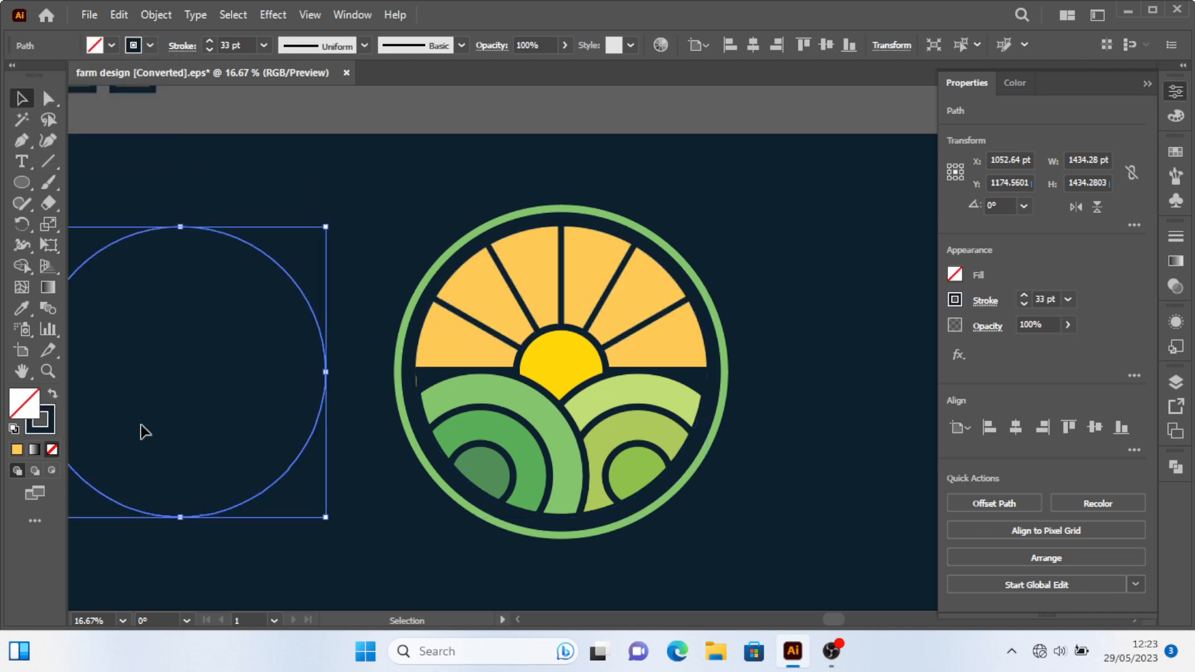
Align the unfilled circle horizontally to the centre of the green ring.
shift+click(691, 272)
click(691, 272)
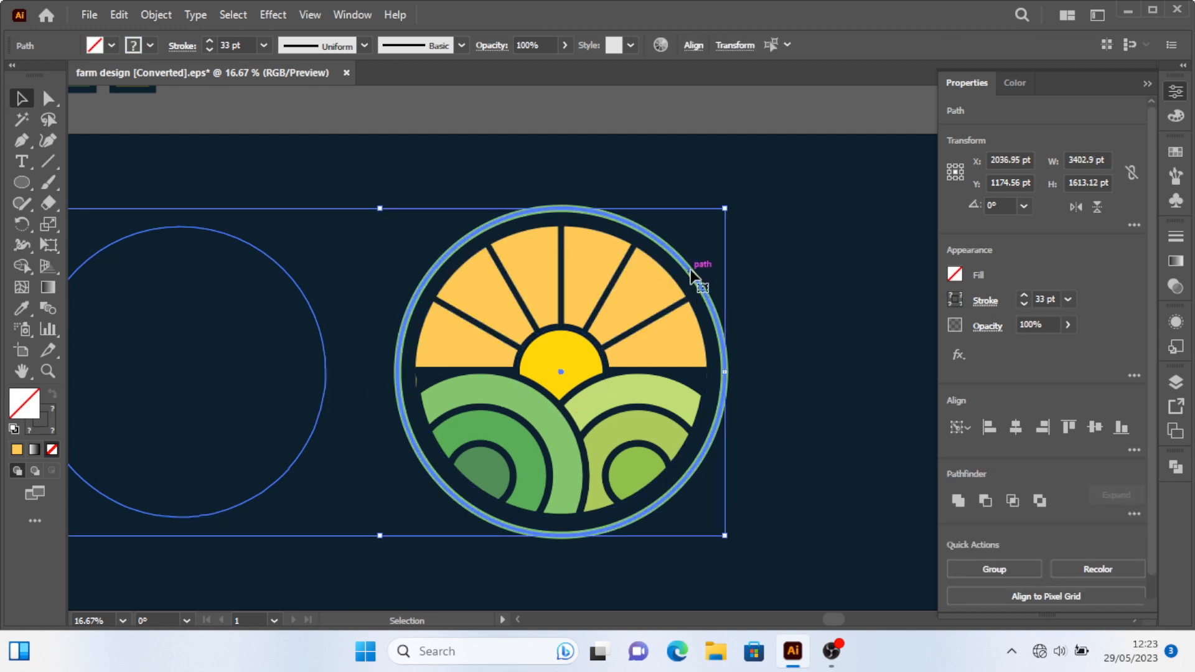
click(1022, 426)
click(860, 354)
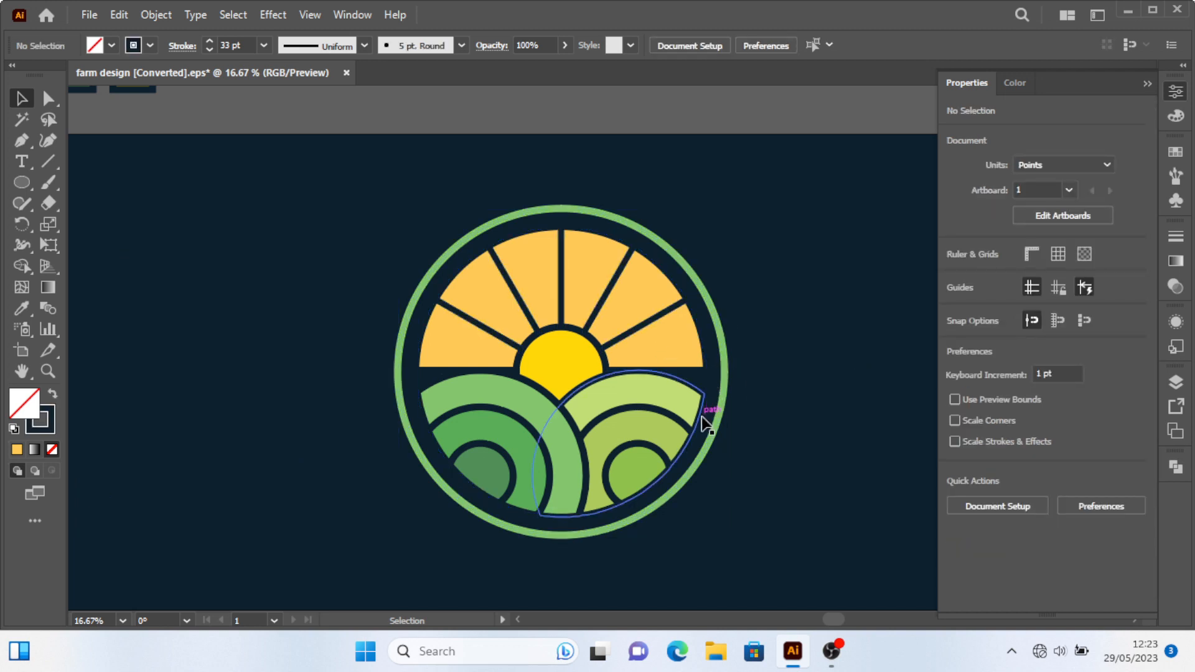
click(687, 297)
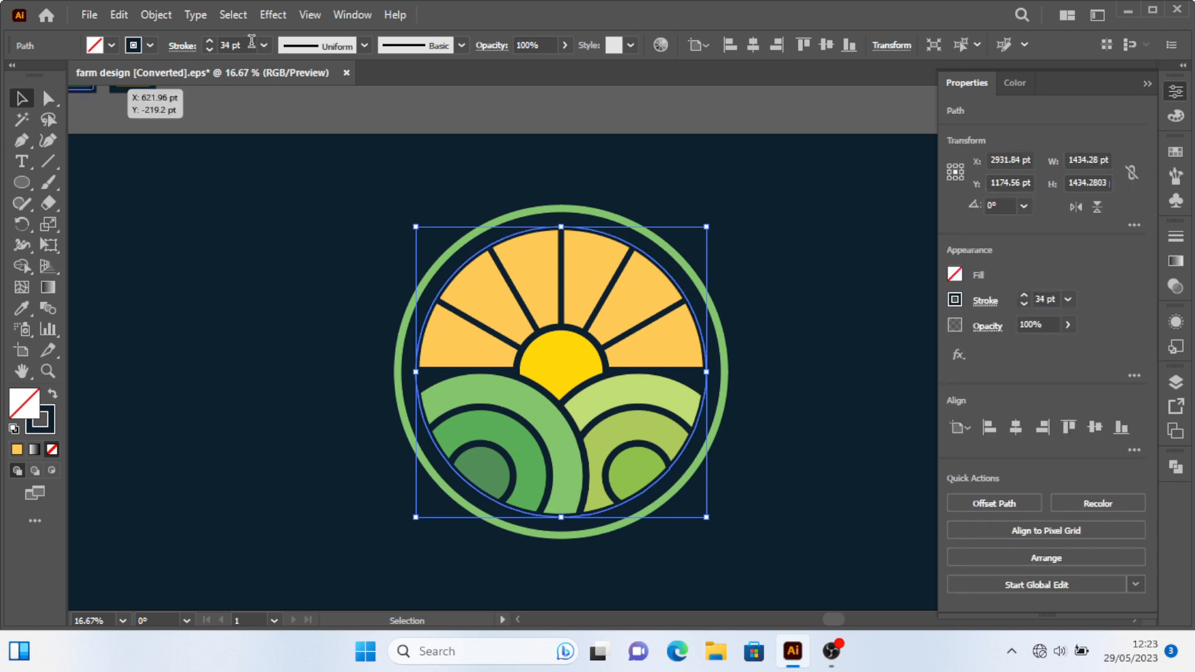
click(768, 389)
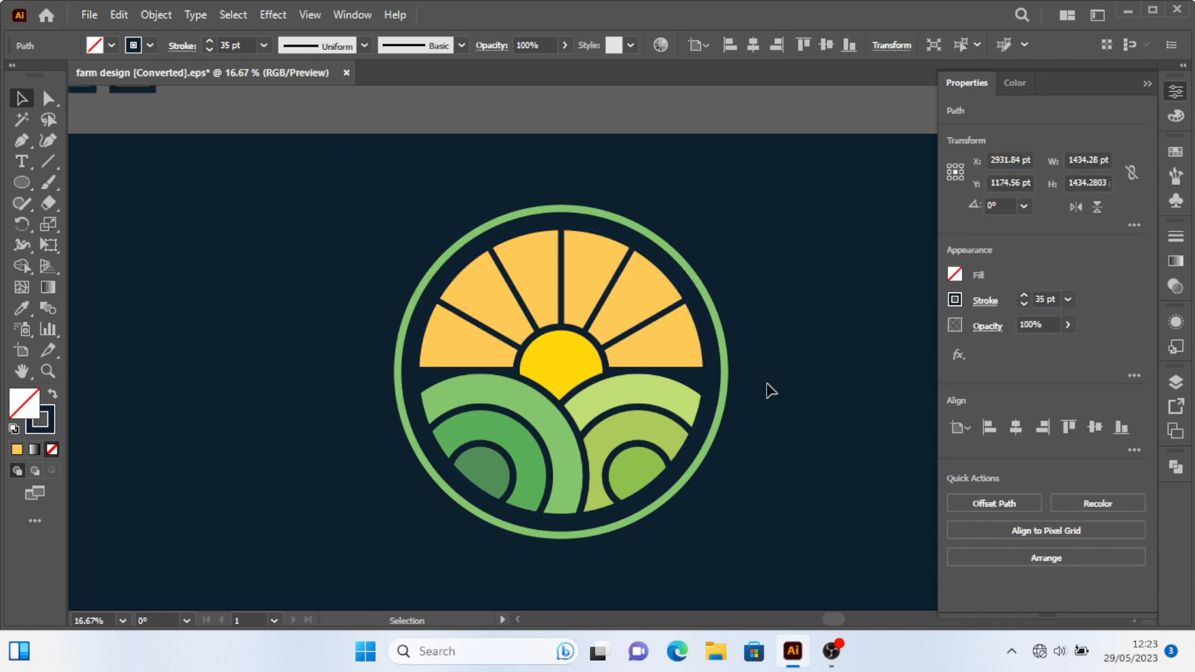
scroll(735, 417, down, 2)
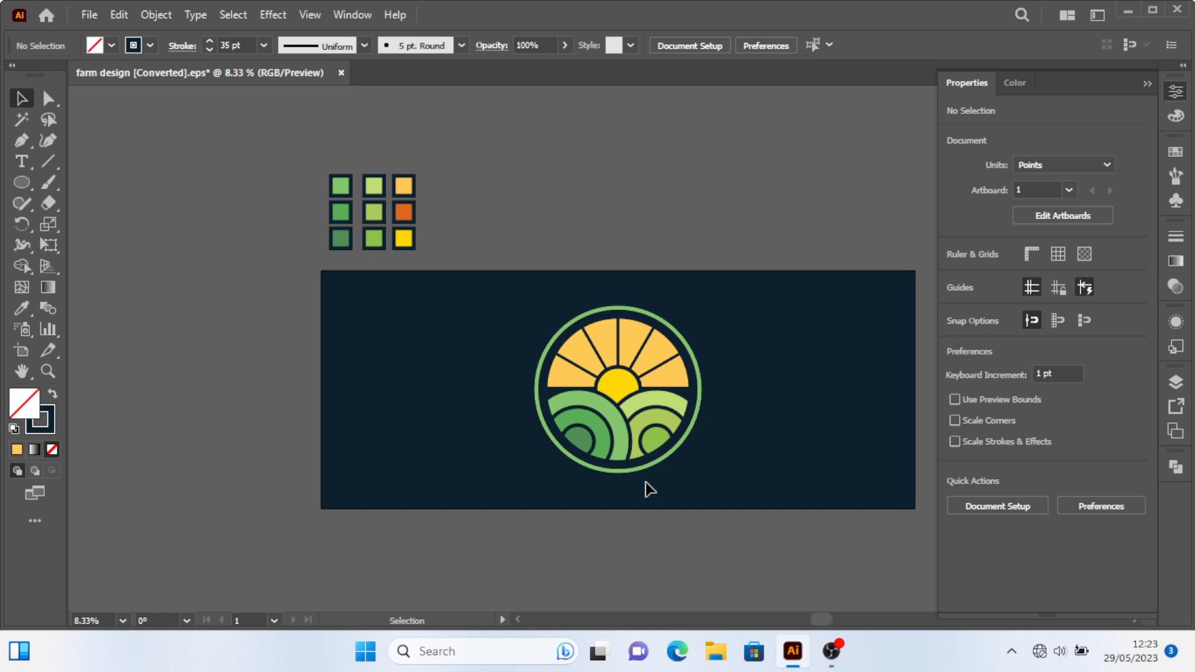
scroll(647, 489, up, 1)
click(446, 336)
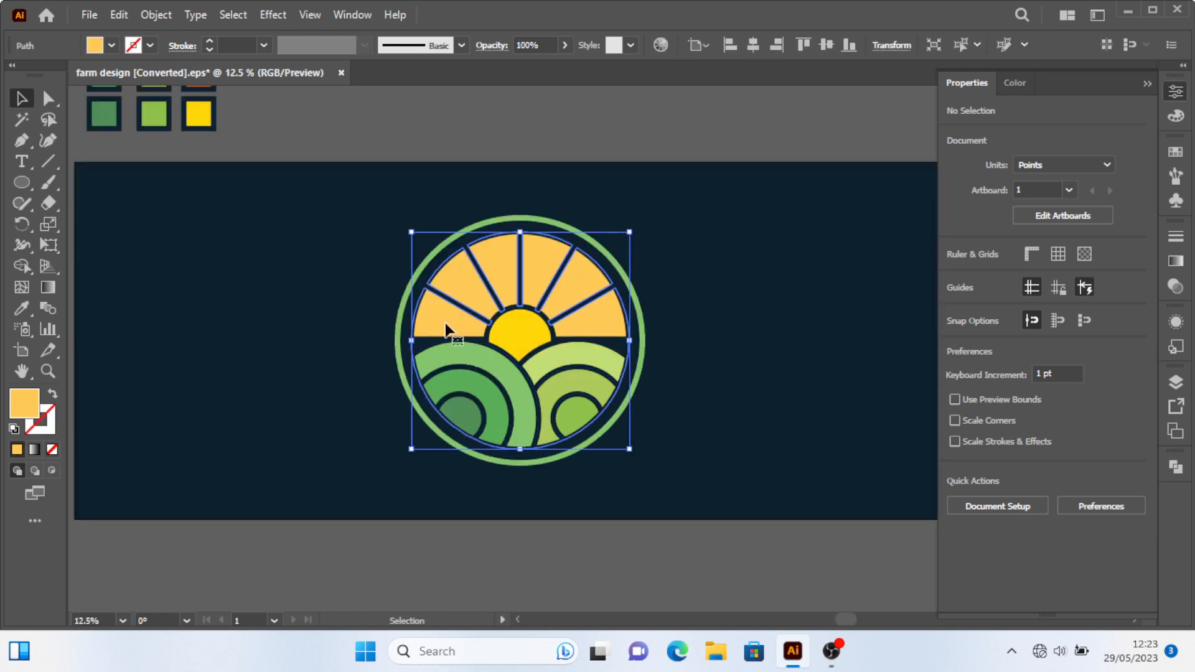
key(ctrl)
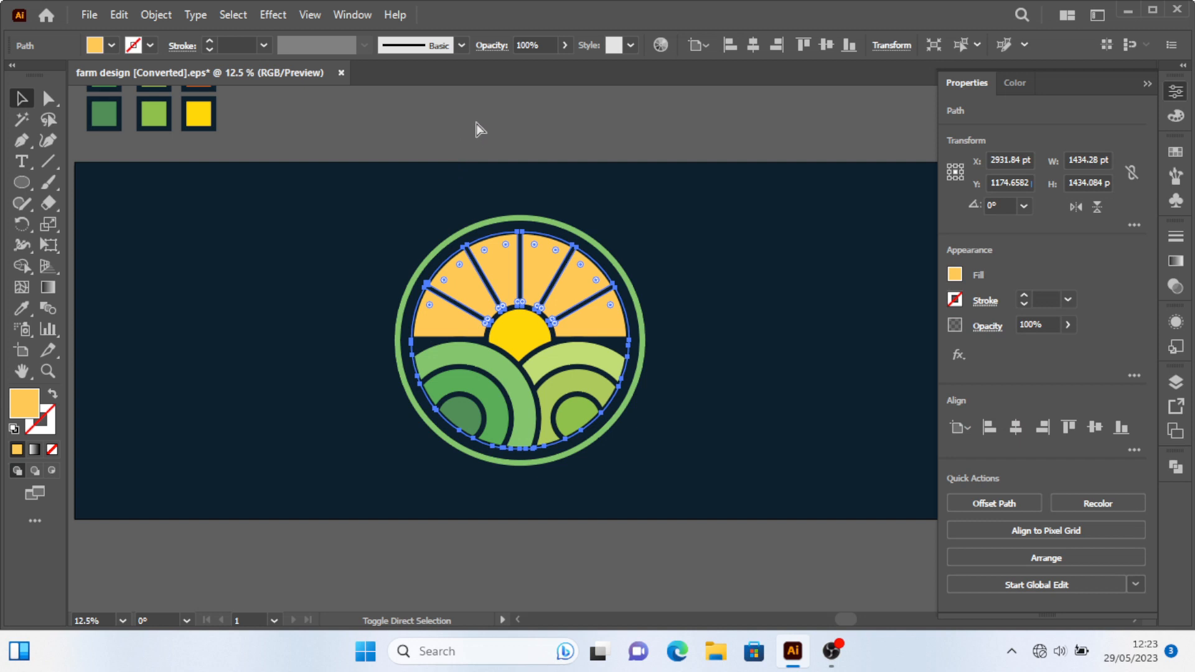
click(476, 124)
click(434, 308)
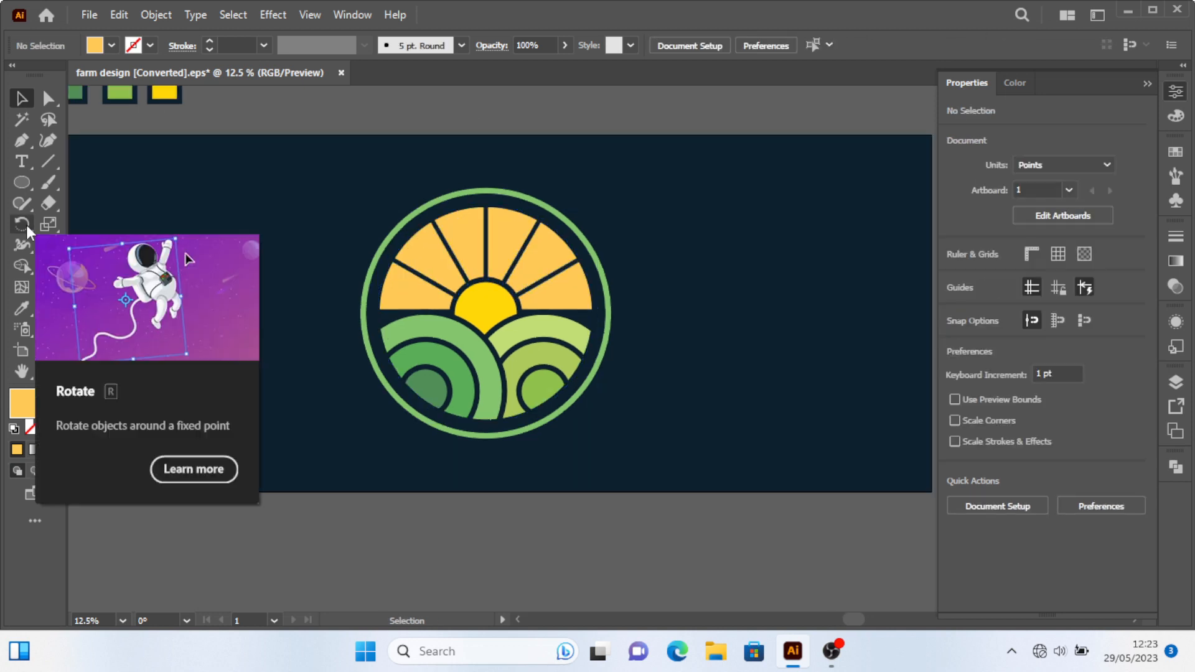
Draw a rectangle below the horizon and remove the sky's lower part with the Shape Builder.
key(m)
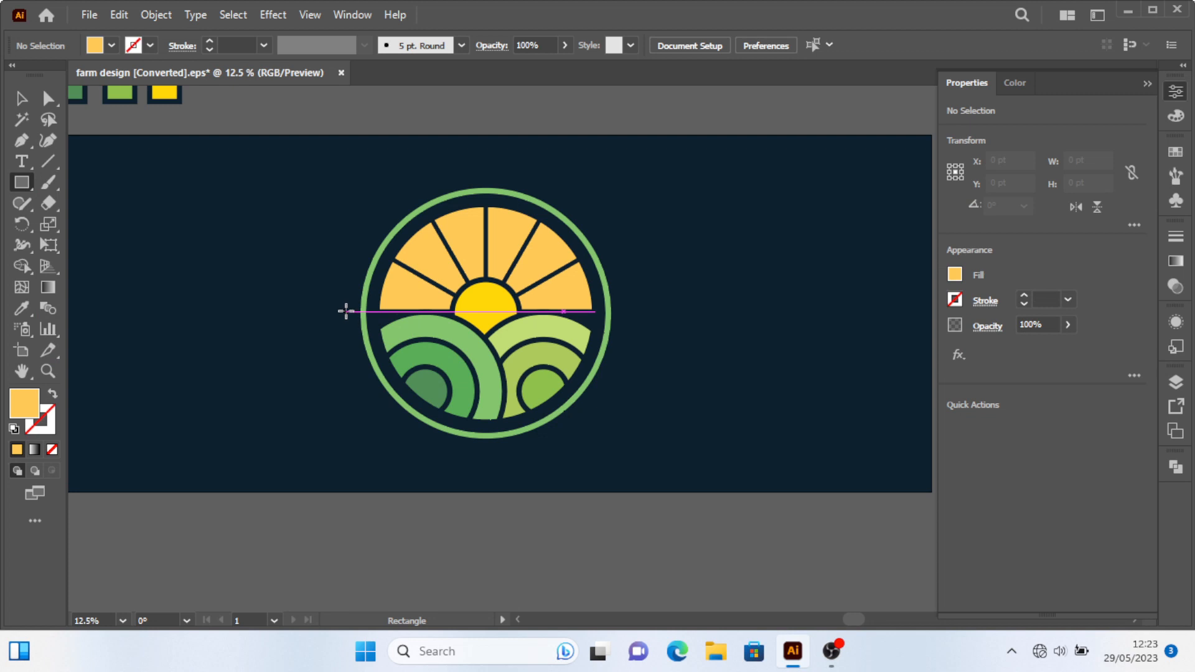
mouse_move(346, 310)
mouse_down()
mouse_move(595, 443)
mouse_move(675, 463)
mouse_up()
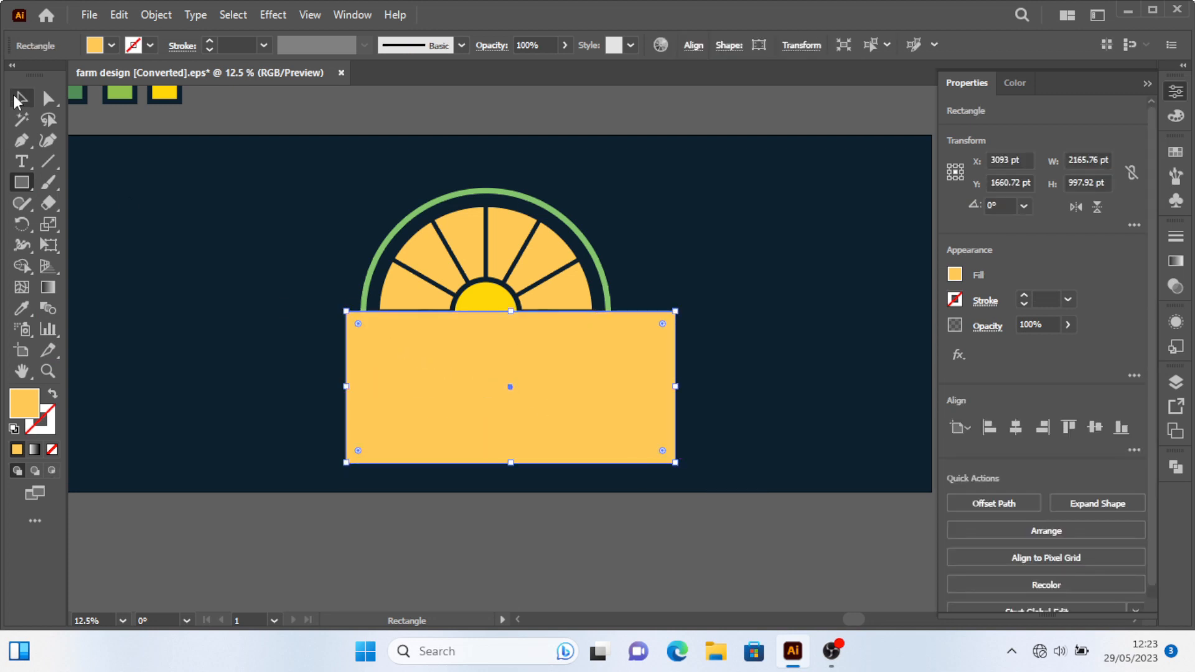
click(17, 101)
shift+click(562, 299)
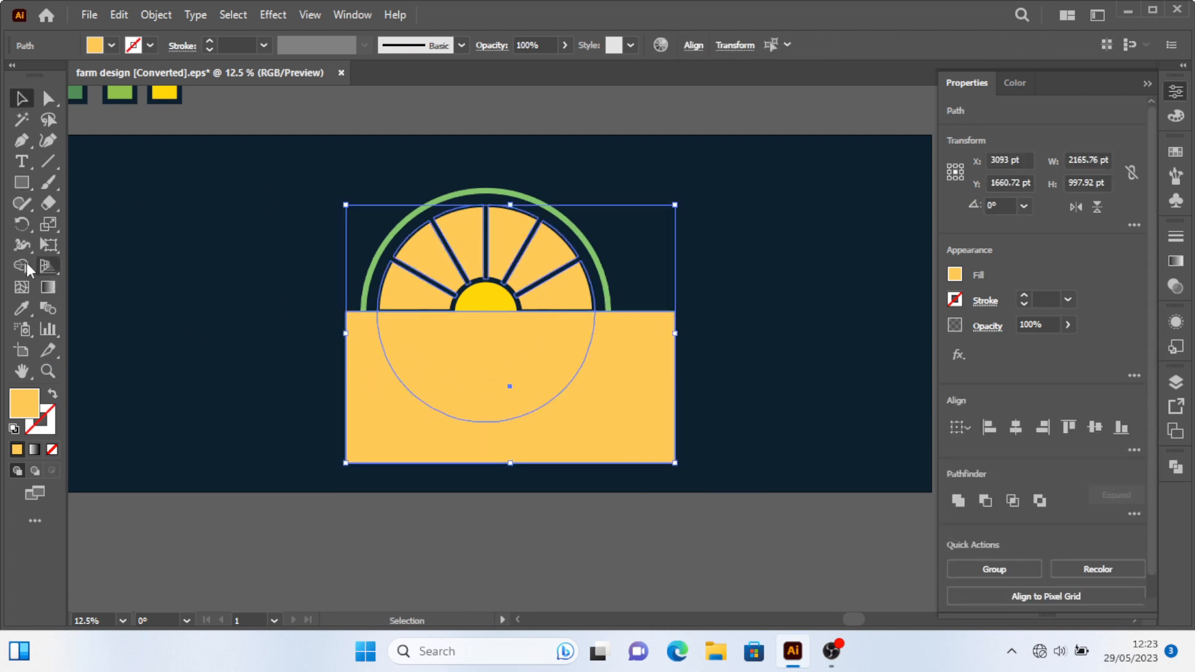
click(24, 266)
mouse_move(477, 425)
mouse_down()
mouse_move(476, 375)
mouse_move(498, 395)
mouse_up()
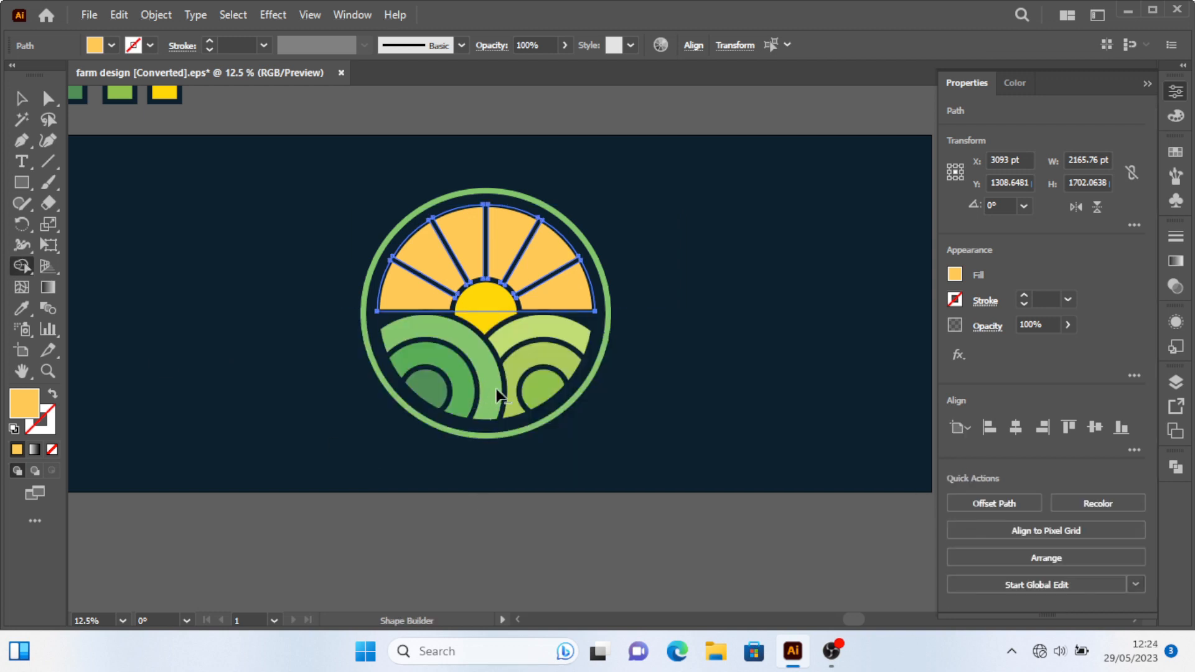
click(20, 105)
click(124, 189)
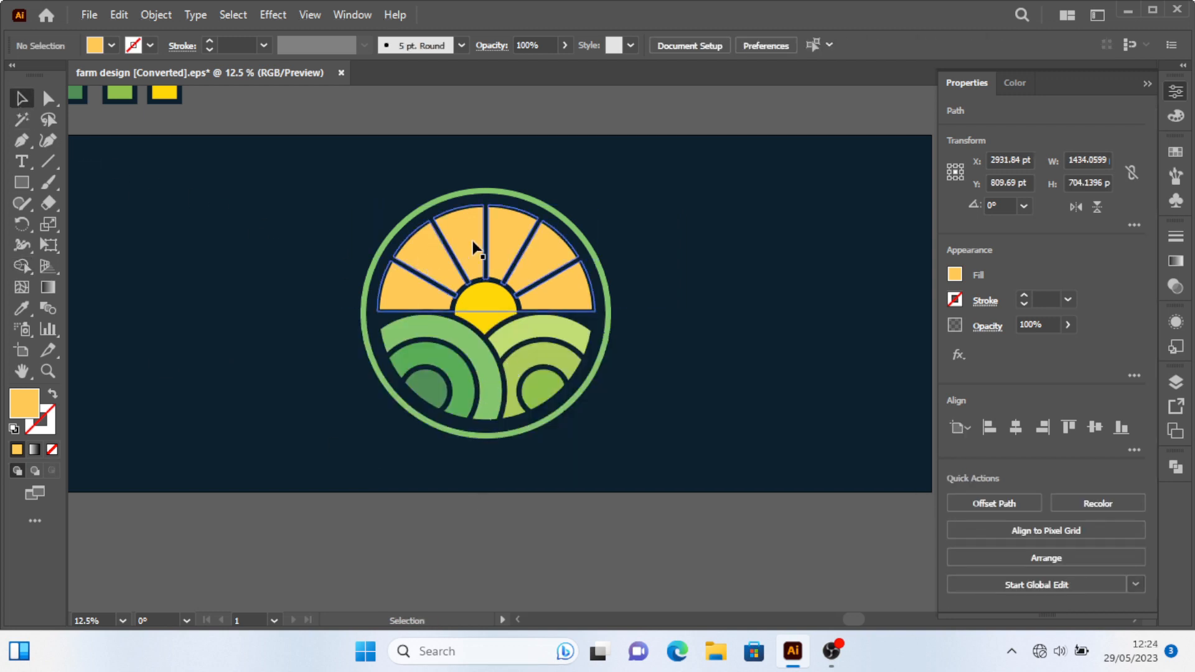
click(492, 270)
click(650, 292)
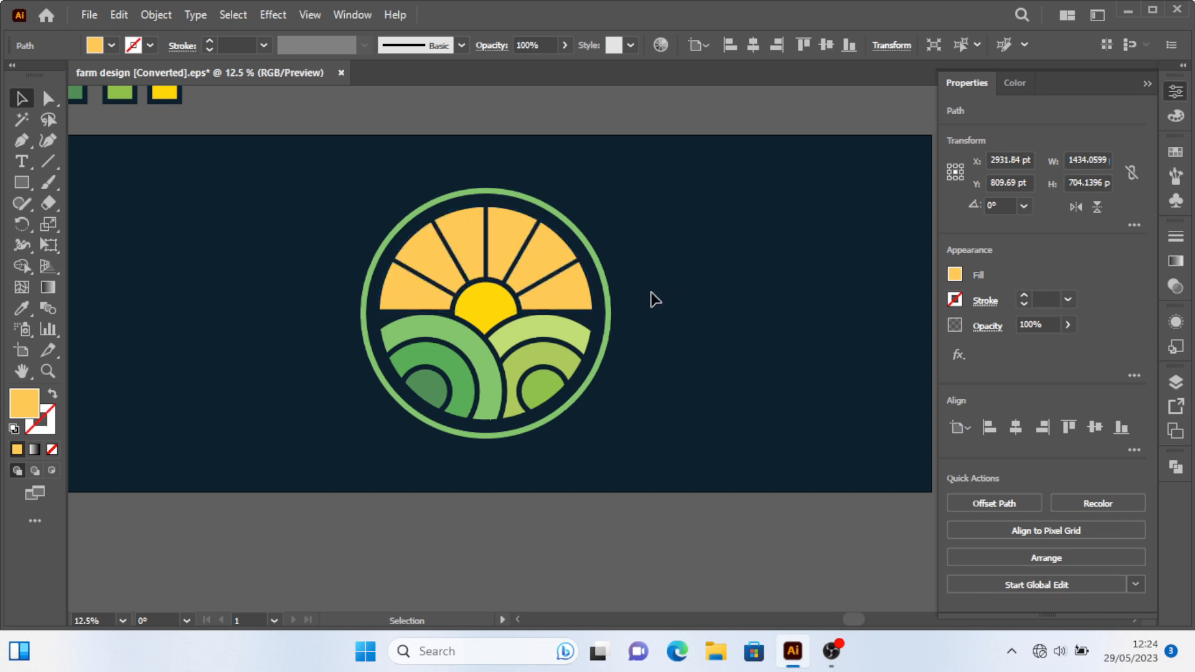
click(585, 294)
click(652, 308)
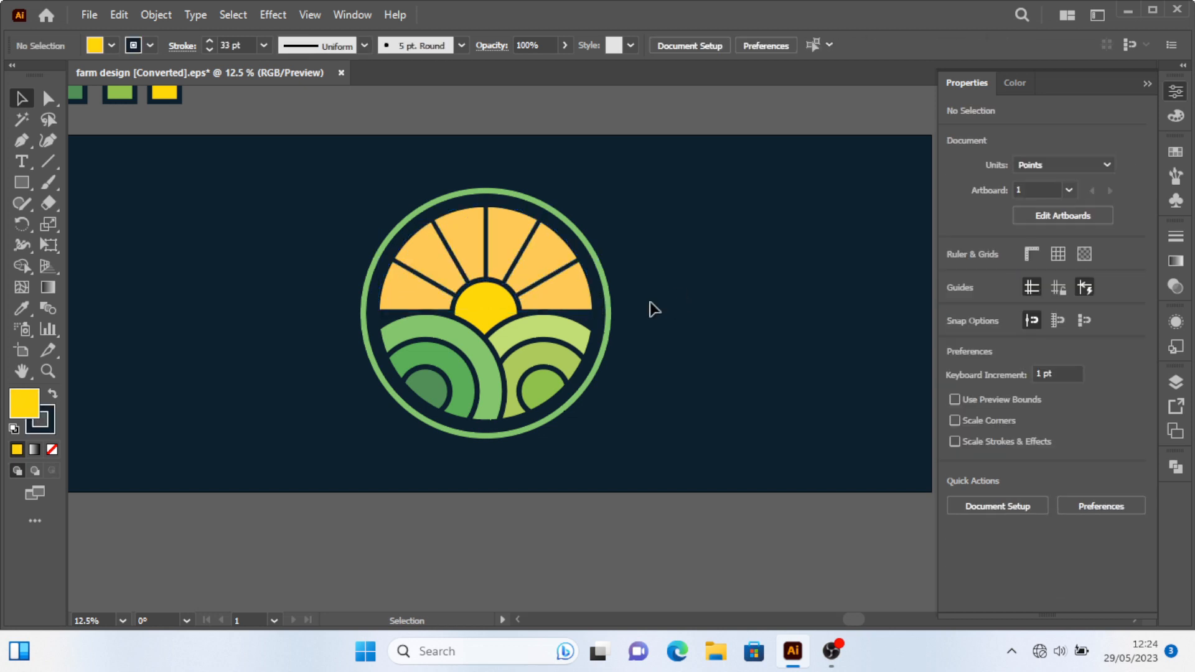
Scale the green ring down to about 1521 pt wide.
click(565, 252)
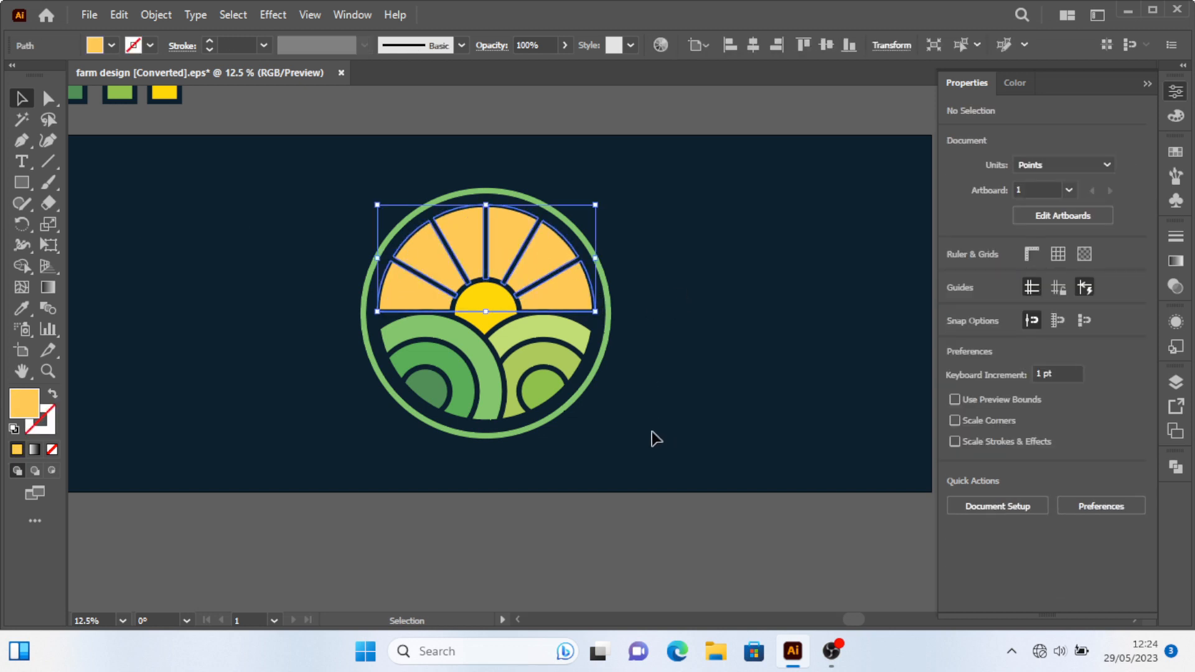
click(603, 349)
scroll(619, 405, up, 2)
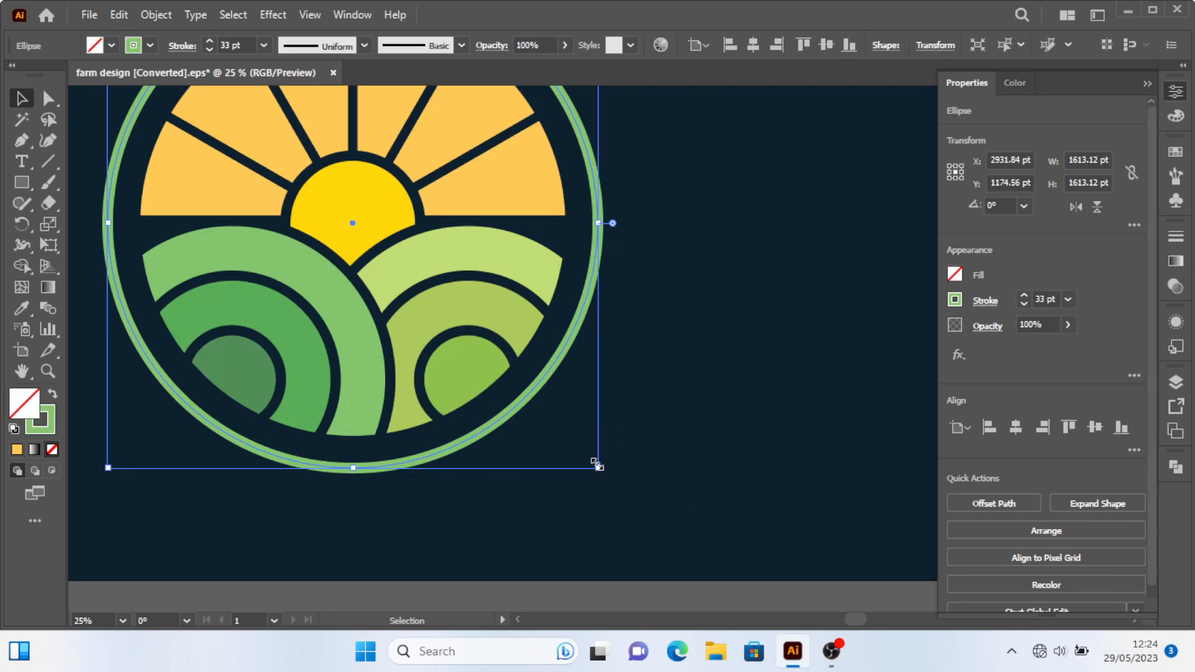
drag(594, 463, 595, 457)
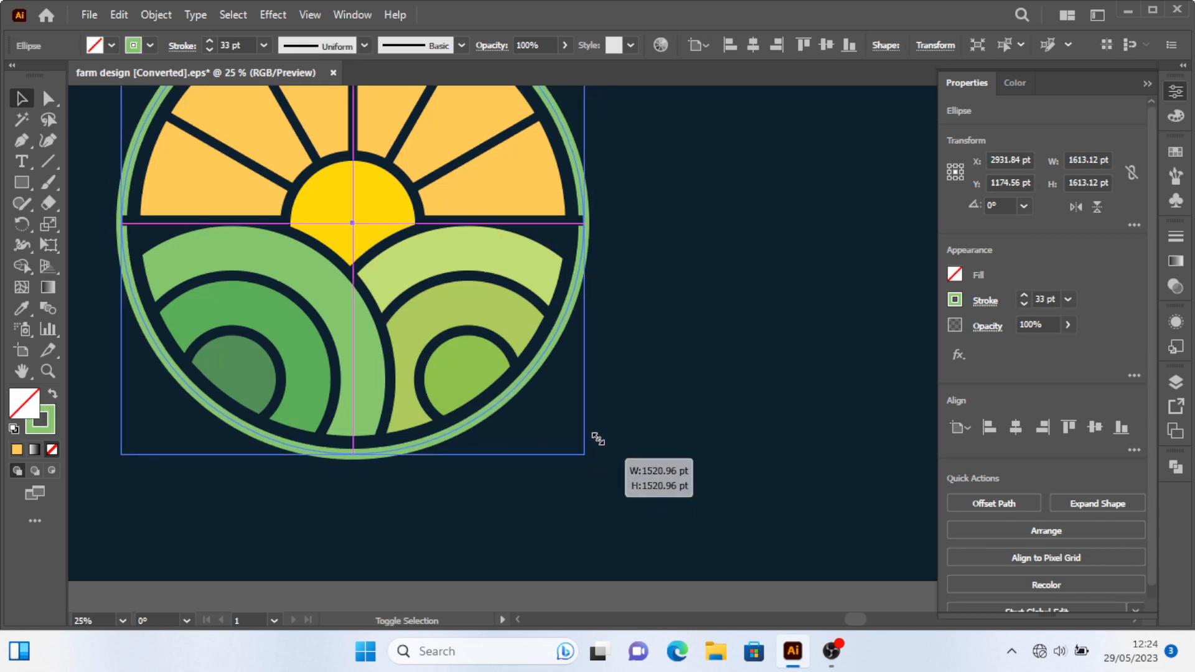
Inspect the pieces along the horizon line at close zoom.
click(564, 222)
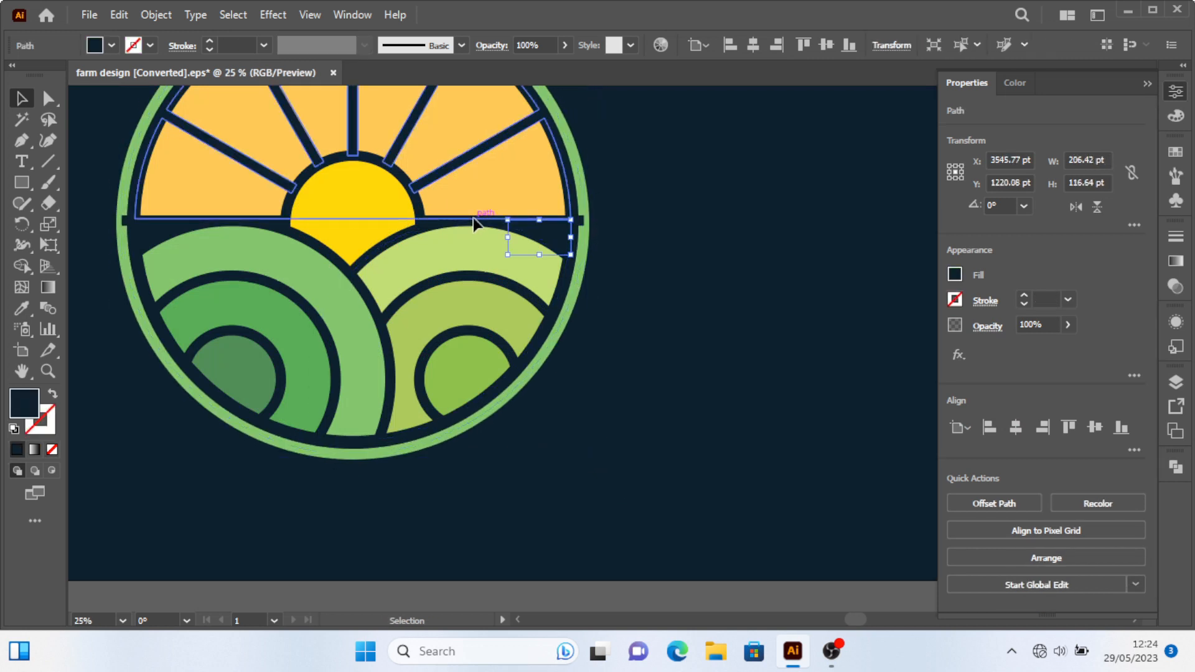
click(126, 228)
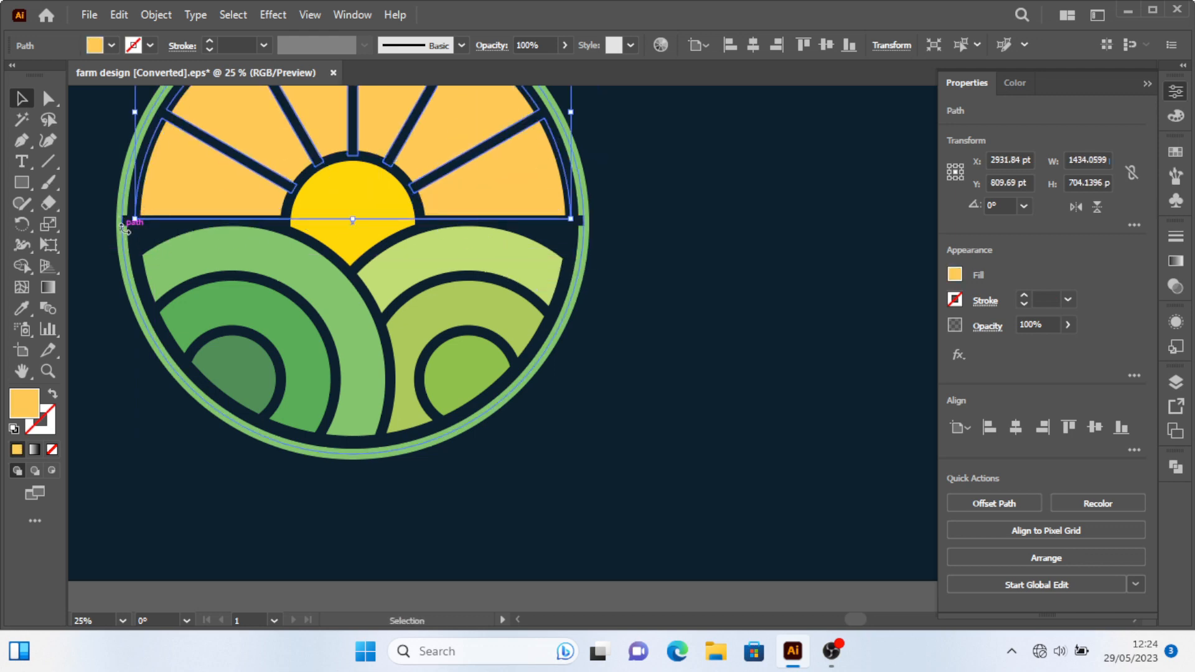
alt+scroll(125, 228, up, 5)
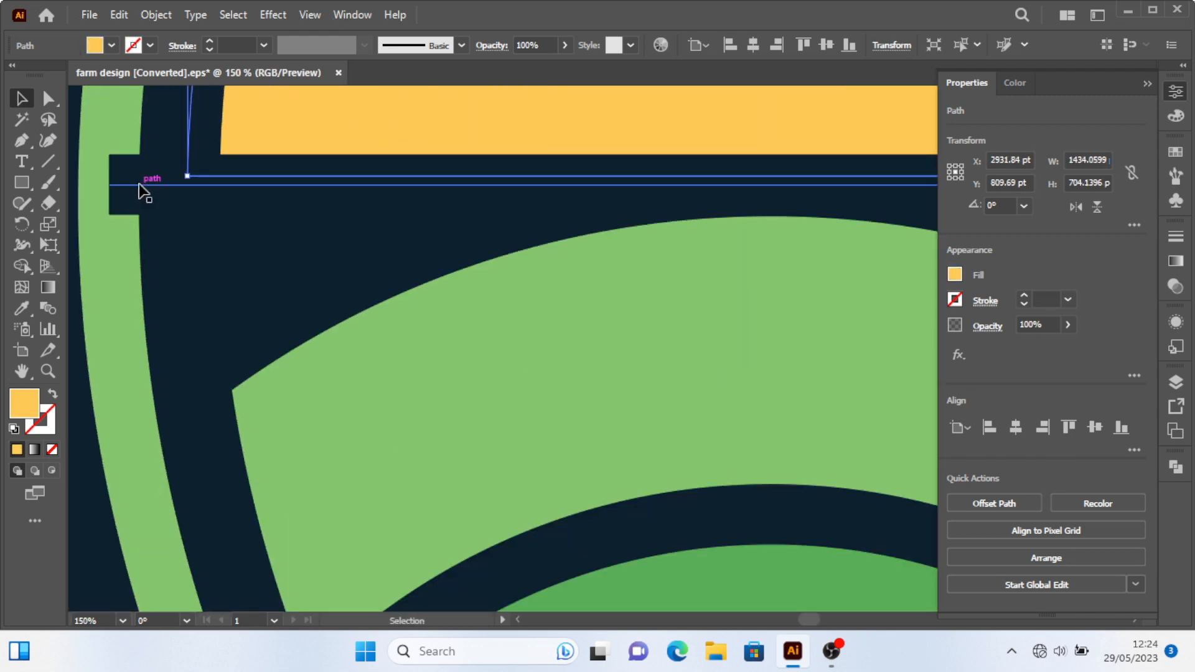
click(146, 183)
alt+scroll(211, 253, down, 6)
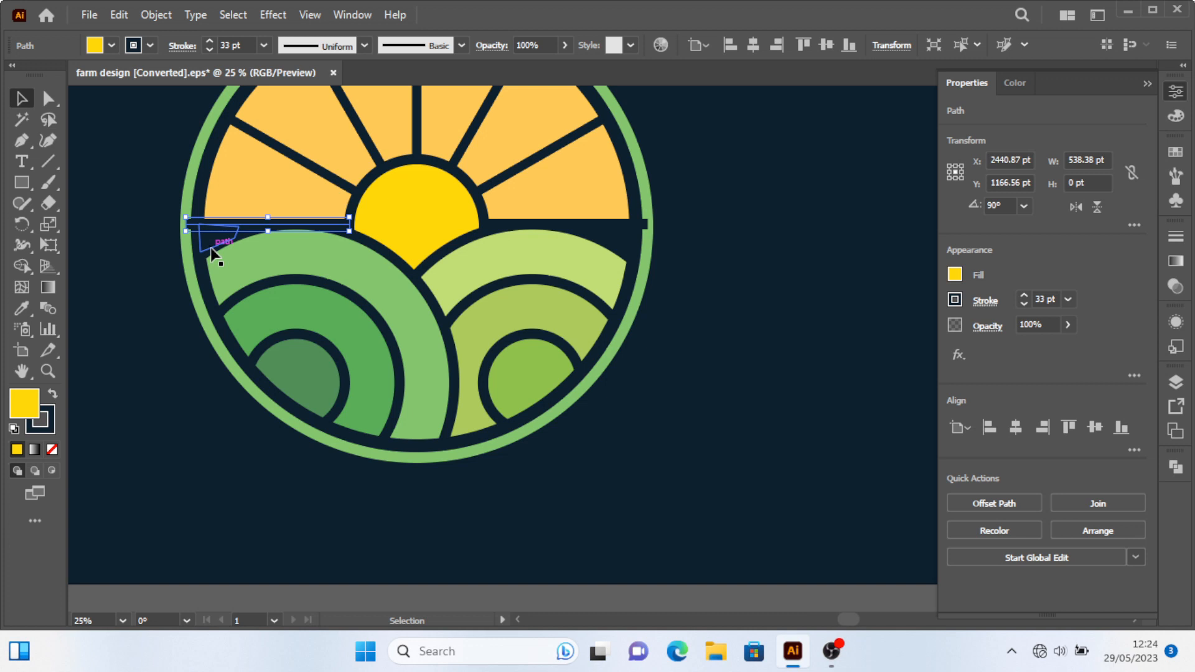
key(ctrl+shift+a)
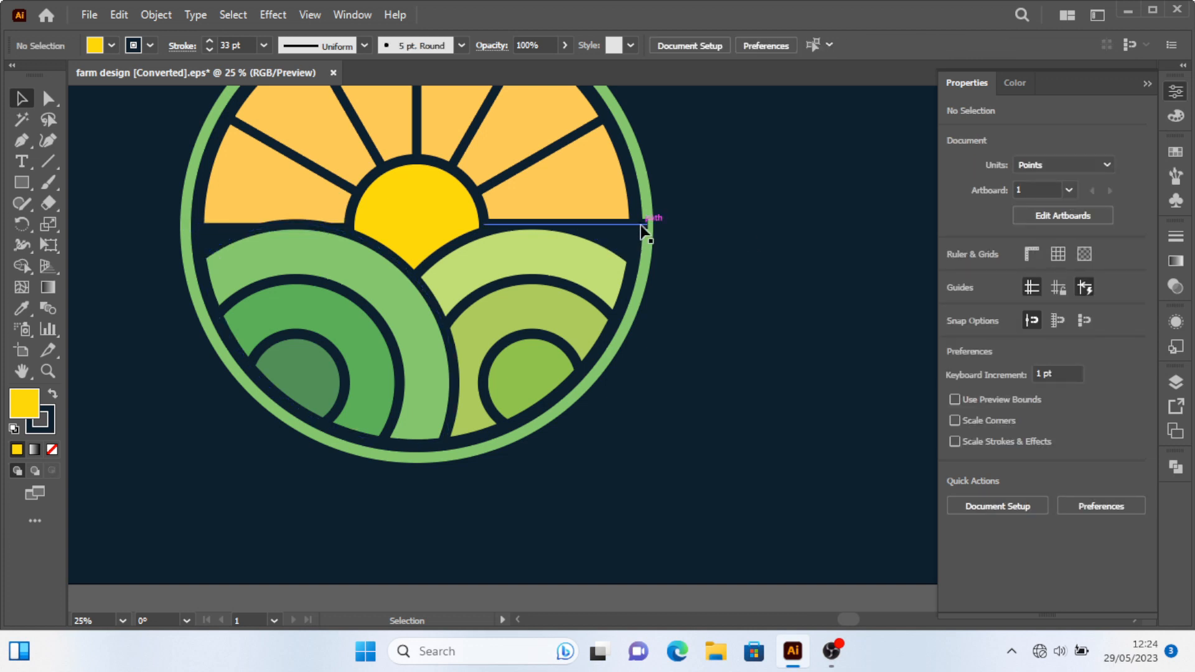
Try deleting the right part of the horizon line, then undo it.
click(643, 231)
key(Delete)
alt+scroll(715, 267, down, 3)
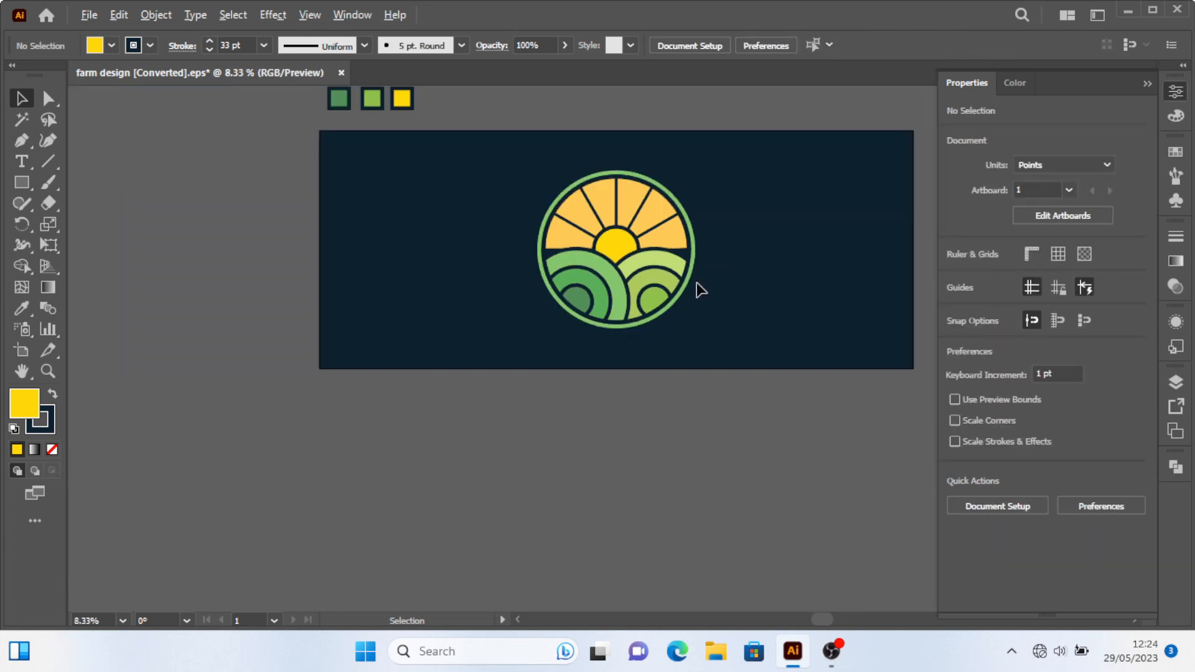
alt+scroll(667, 261, up, 1)
key(ctrl+z)
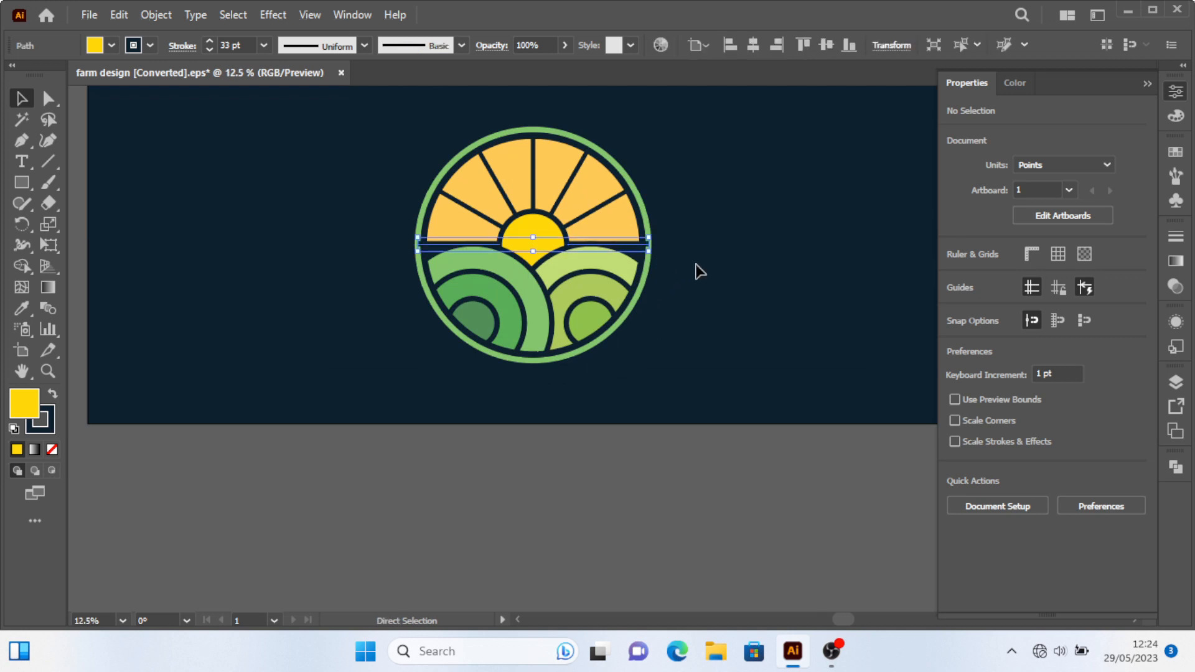
Shorten both ends of the horizon line so it stops inside the green ring.
key(ctrl+shift+a)
alt+scroll(440, 246, up, 3)
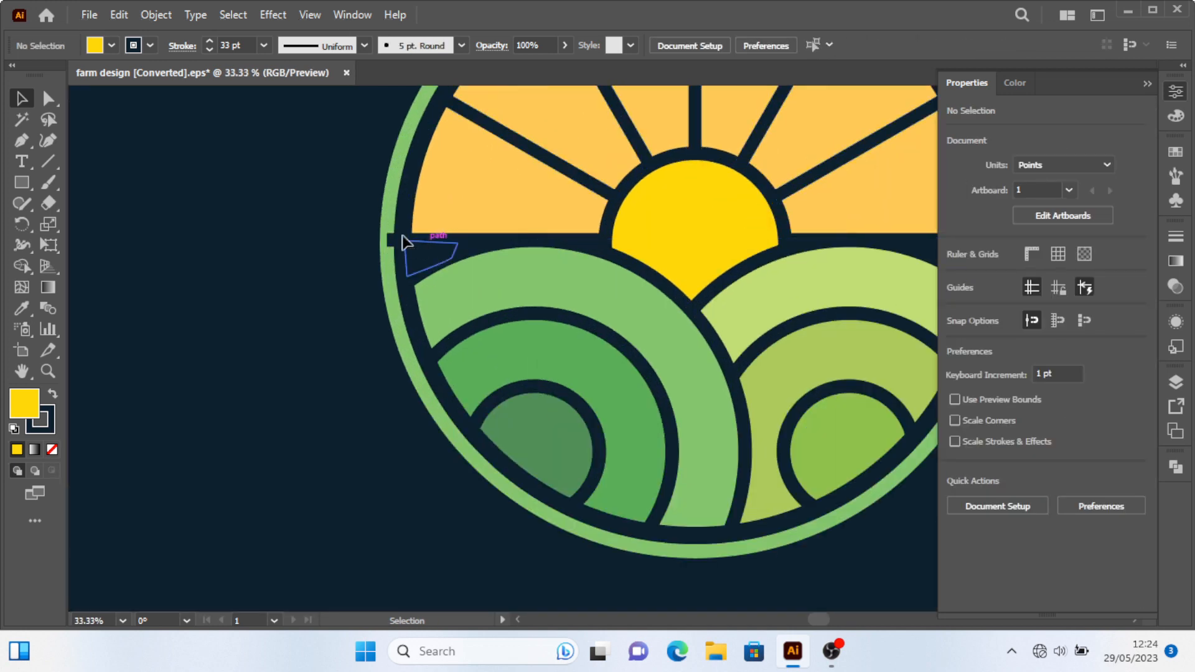
click(390, 246)
alt+scroll(390, 246, up, 1)
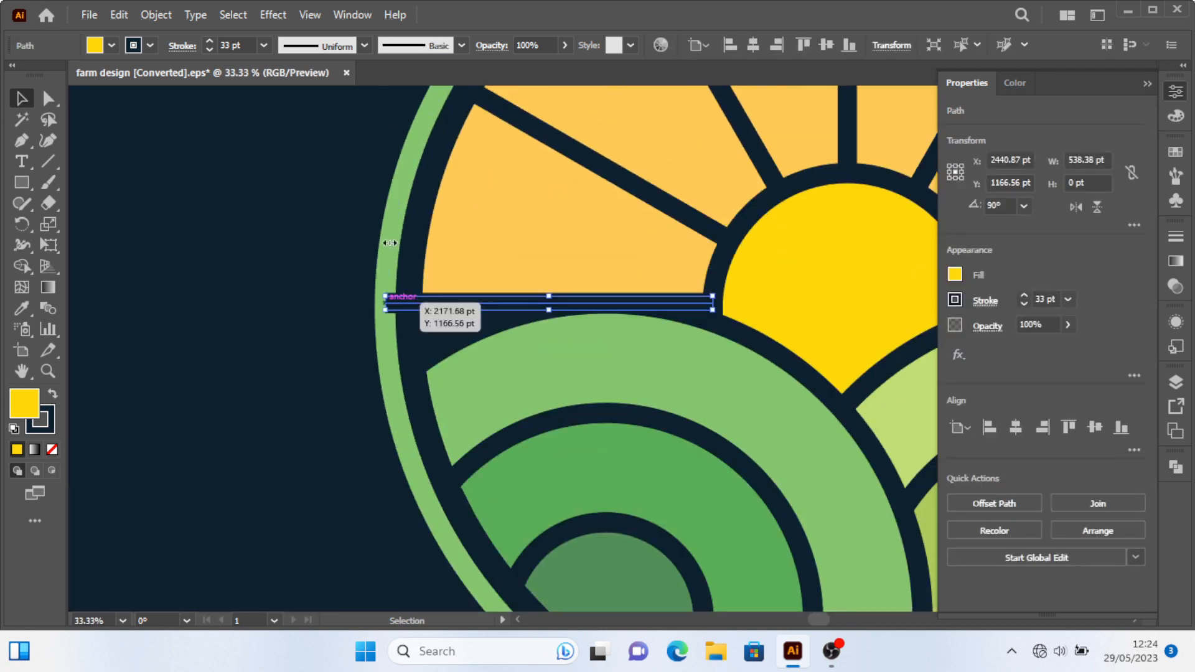
drag(390, 304, 415, 303)
alt+scroll(415, 303, down, 3)
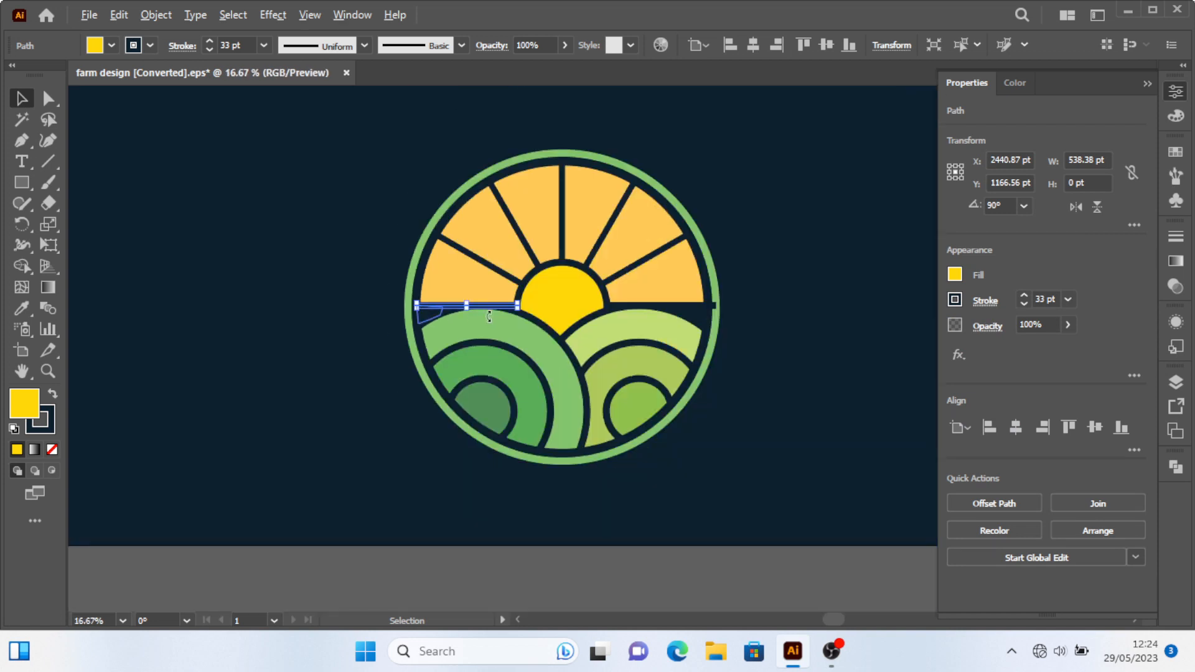
alt+scroll(598, 305, up, 3)
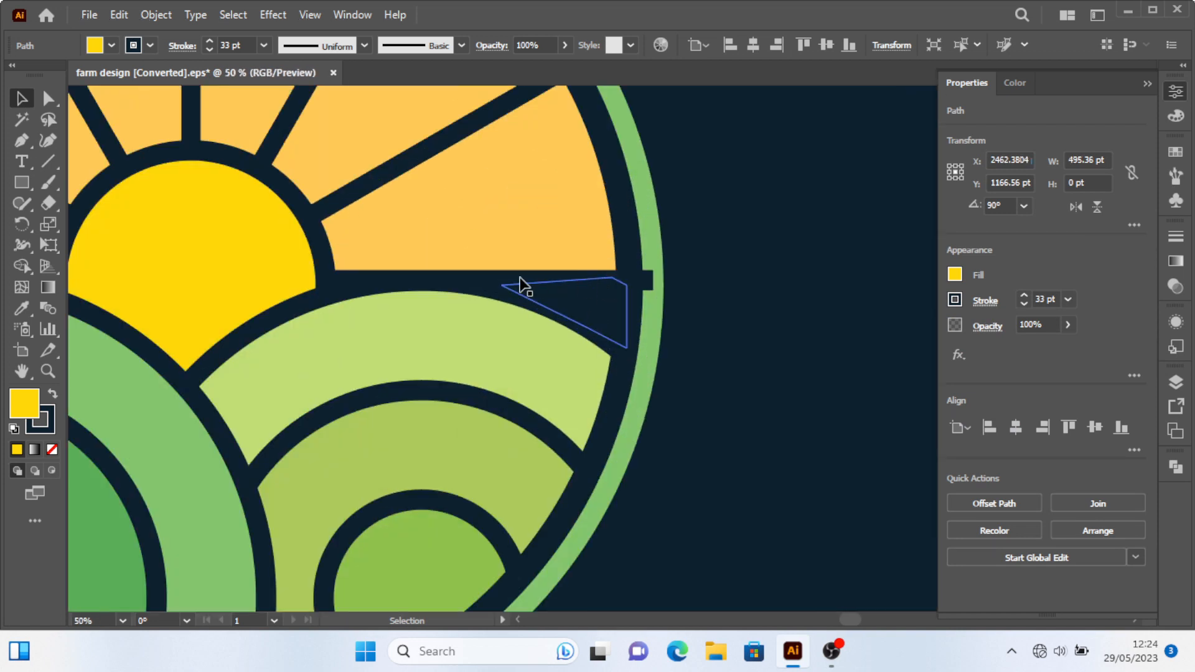
mouse_move(643, 285)
mouse_down()
mouse_move(663, 280)
mouse_move(623, 280)
mouse_up()
alt+scroll(707, 345, down, 5)
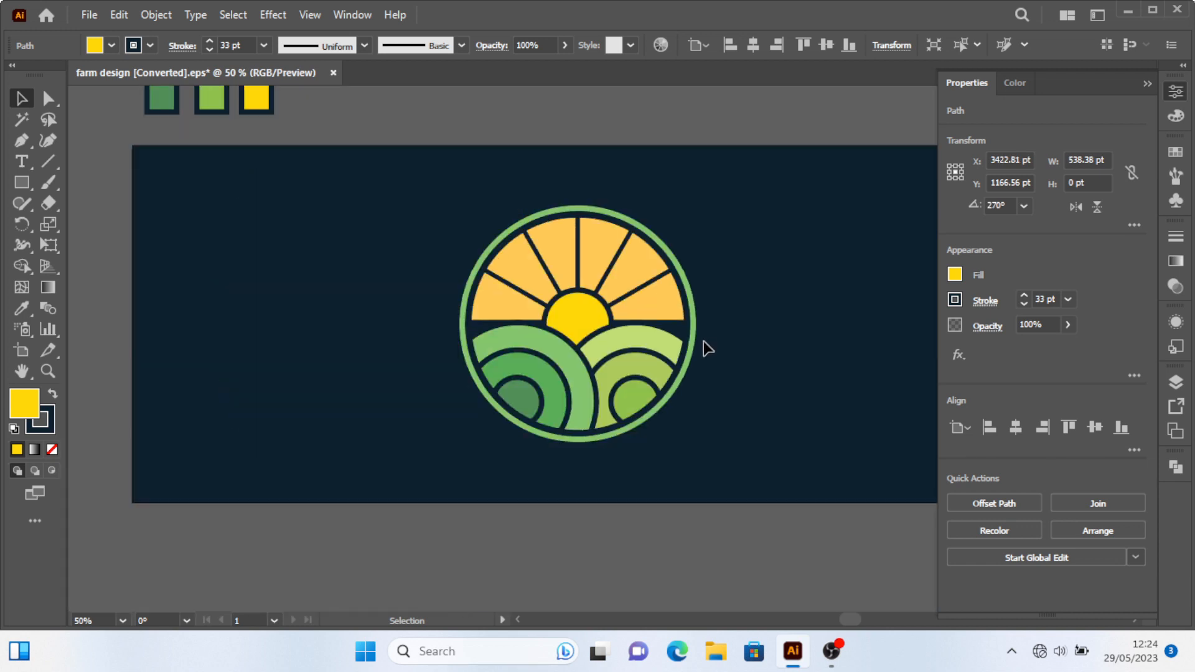
Expand the whole logo's appearance and convert its strokes to outlines.
key(ctrl+shift+a)
click(510, 269)
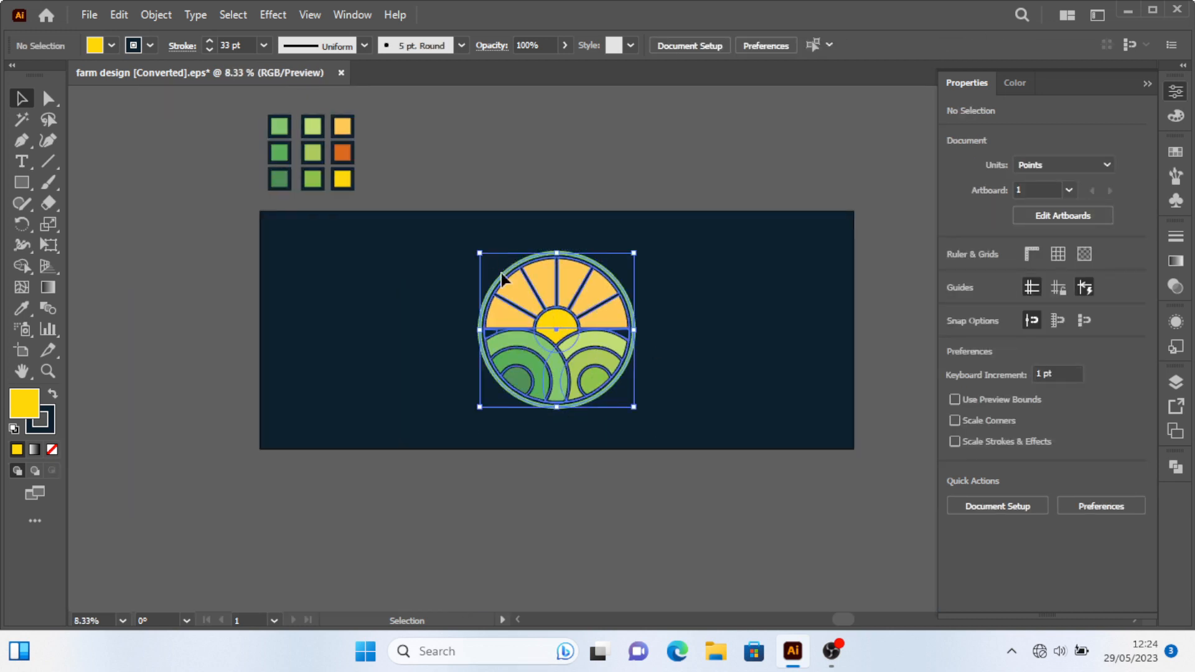
click(155, 15)
click(231, 168)
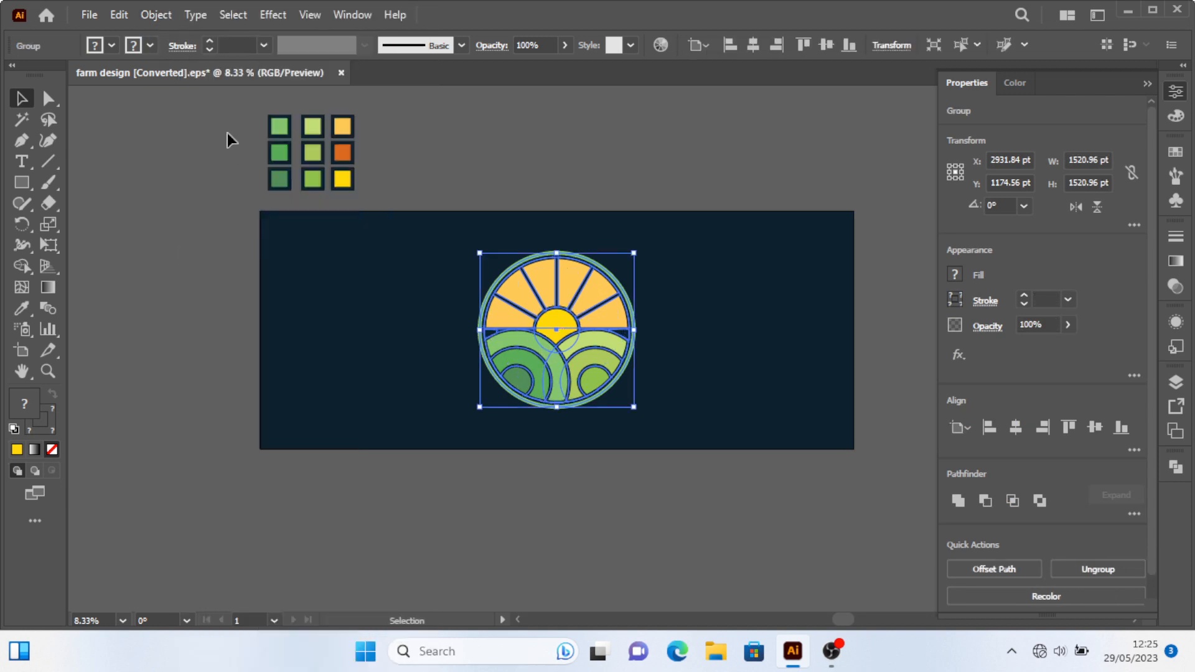
click(149, 15)
mouse_move(330, 369)
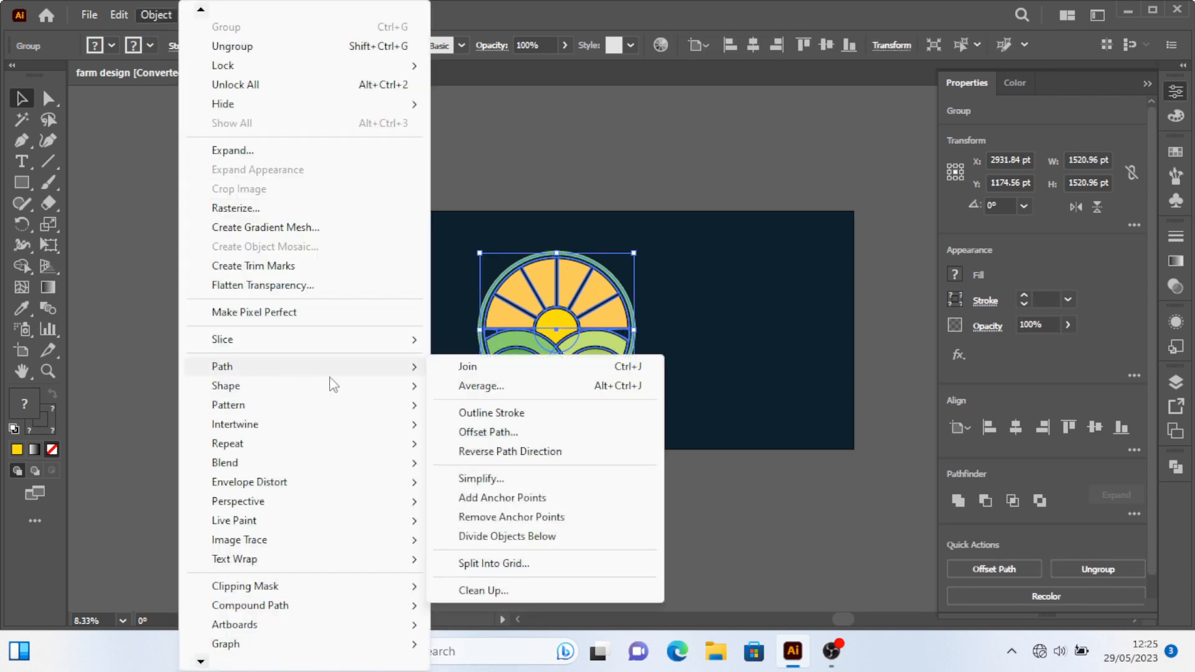
click(492, 413)
scroll(548, 506, right, 2)
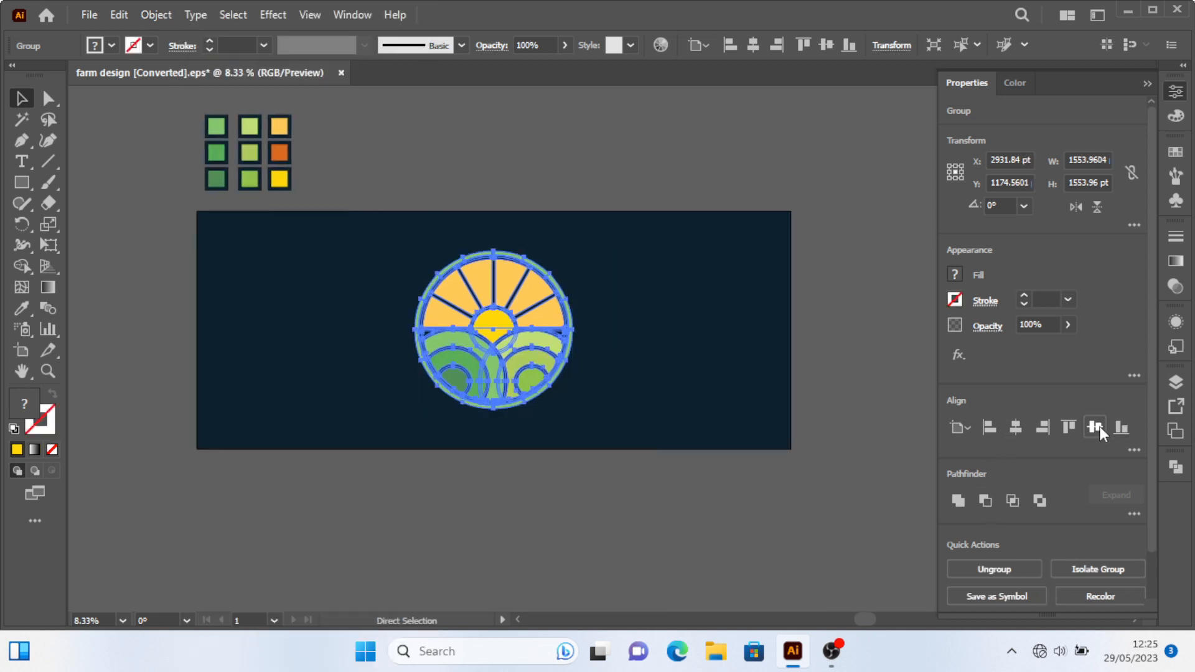
click(670, 481)
scroll(512, 391, up, 1)
scroll(541, 399, left, 2)
scroll(547, 392, up, 1)
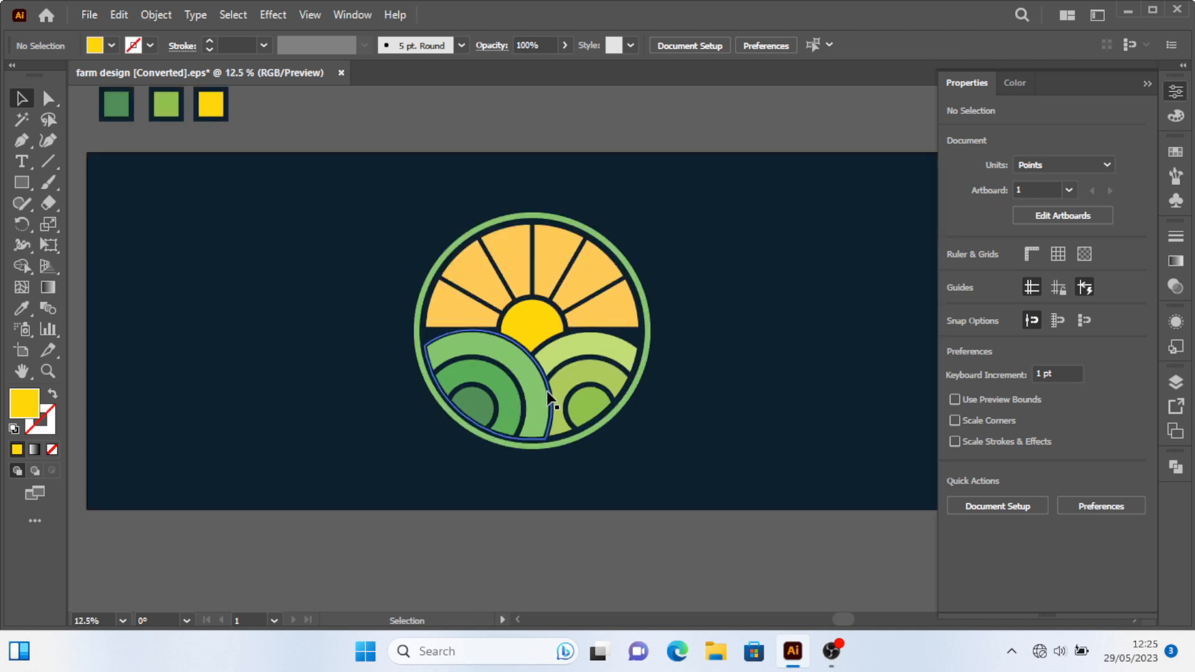
scroll(547, 391, up, 2)
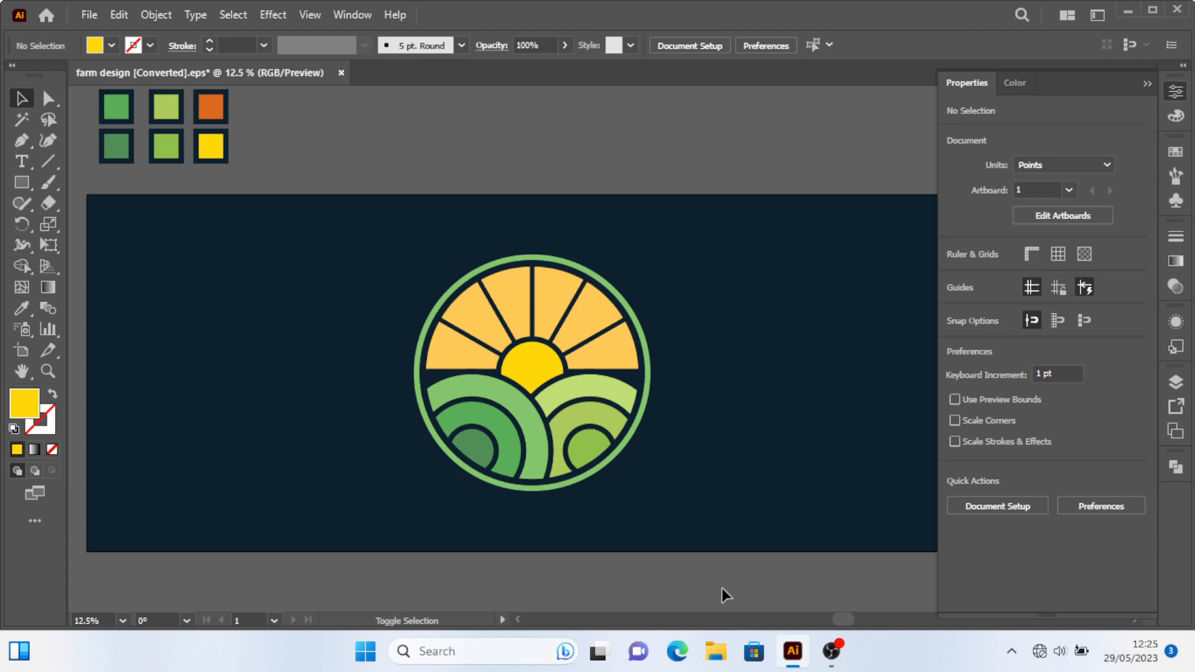
key(f)
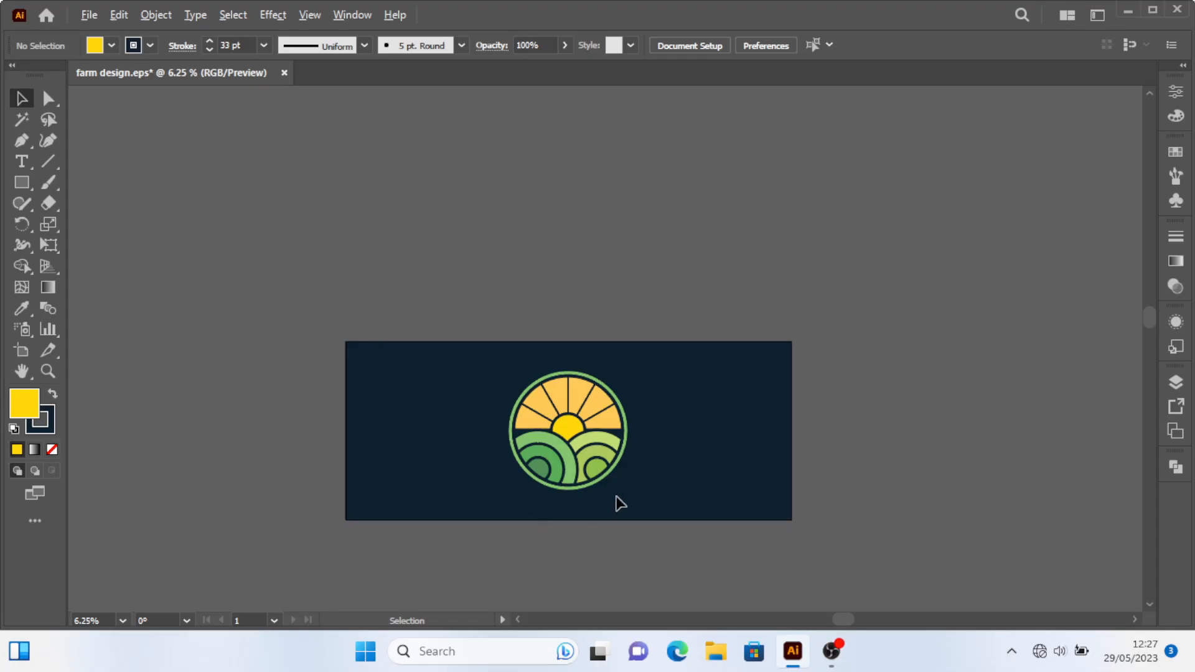
scroll(607, 473, up, 3)
scroll(436, 451, up, 1)
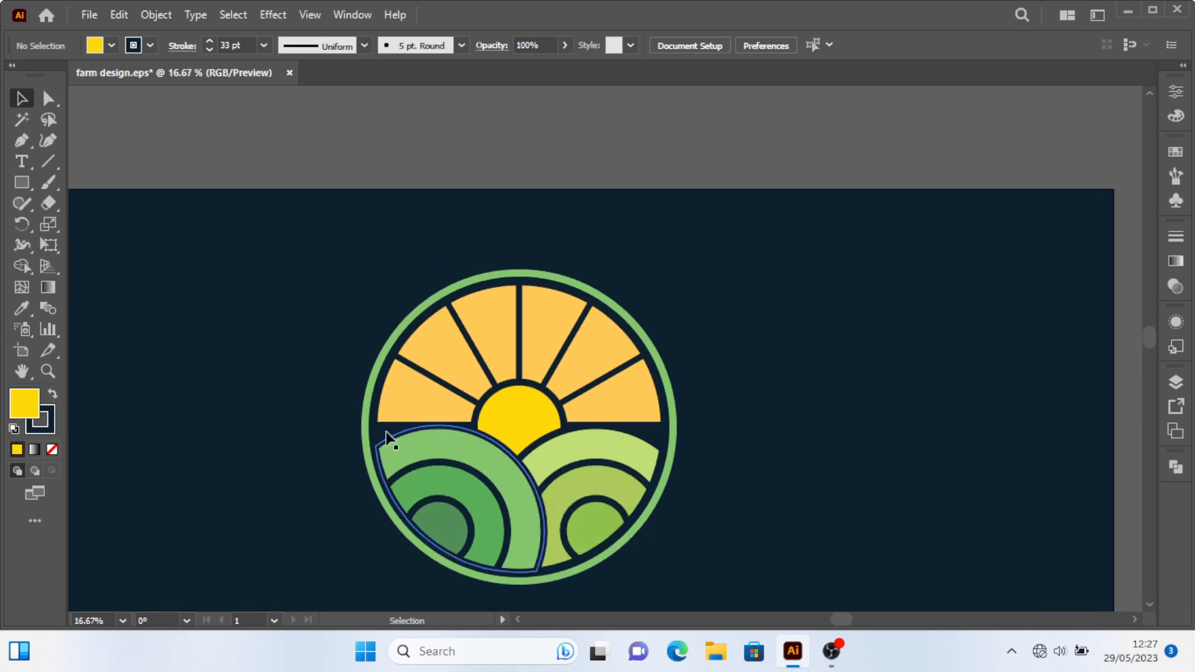
Draw a vertical tree-trunk line with the Pen tool across the left field.
click(21, 141)
scroll(489, 582, up, 1)
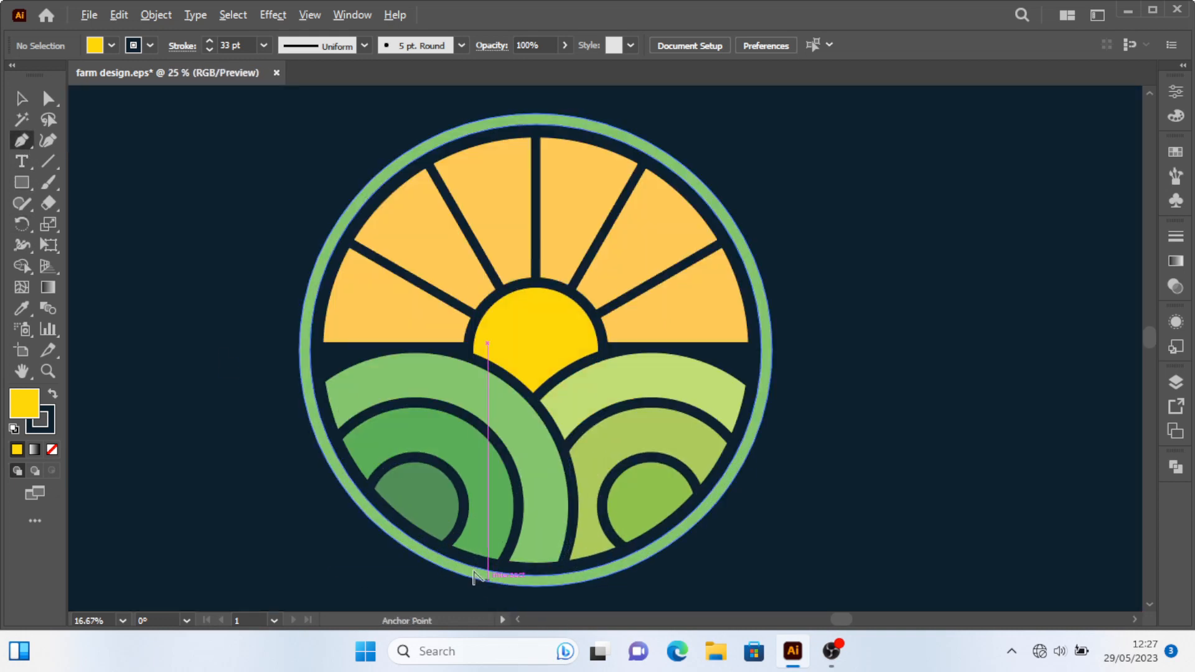
click(473, 559)
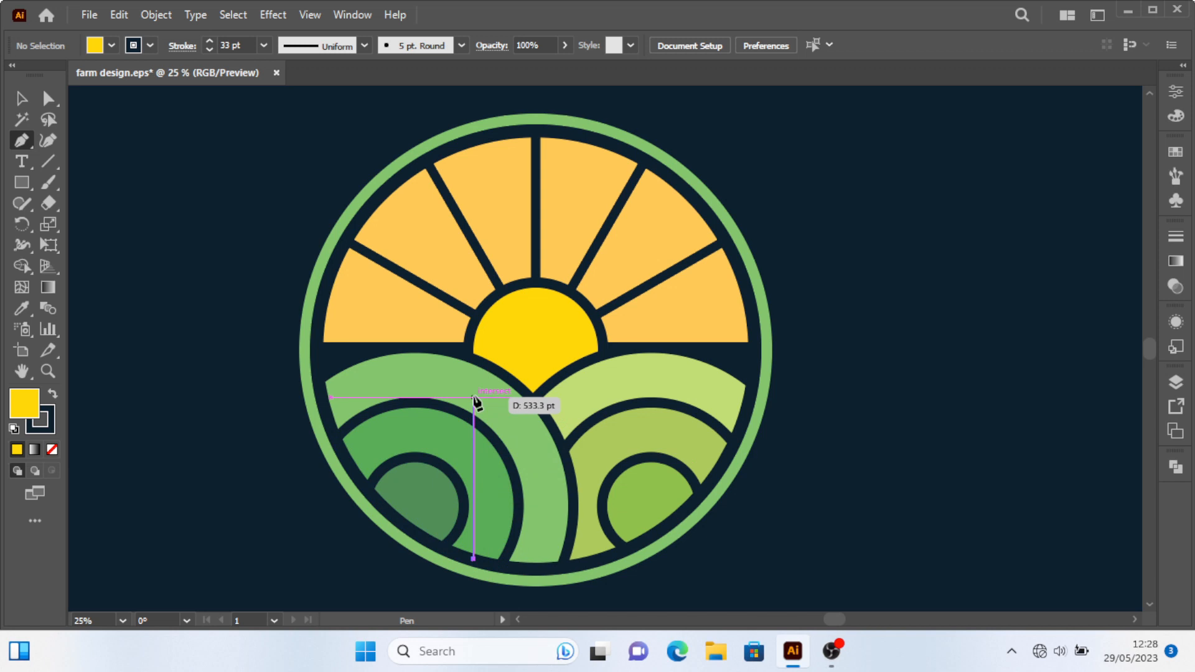
click(474, 456)
click(22, 99)
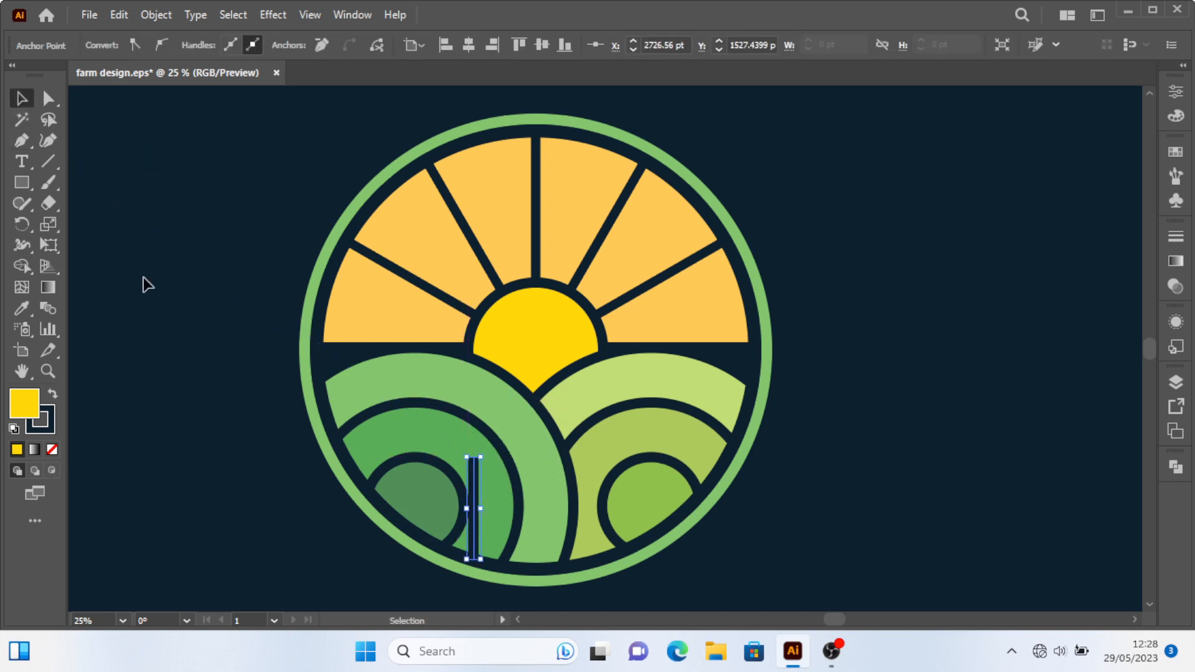
click(144, 283)
drag(476, 522, 483, 522)
click(189, 435)
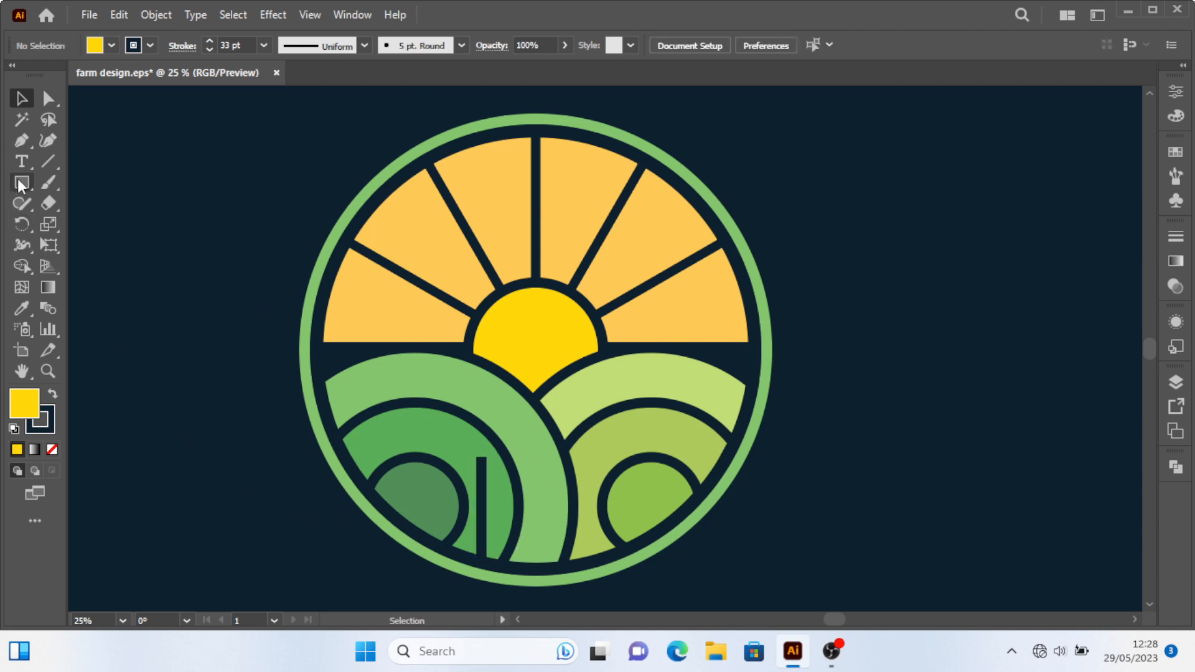
Draw a tall ellipse as the tree canopy above the trunk and fill it with the dark background colour.
key(l)
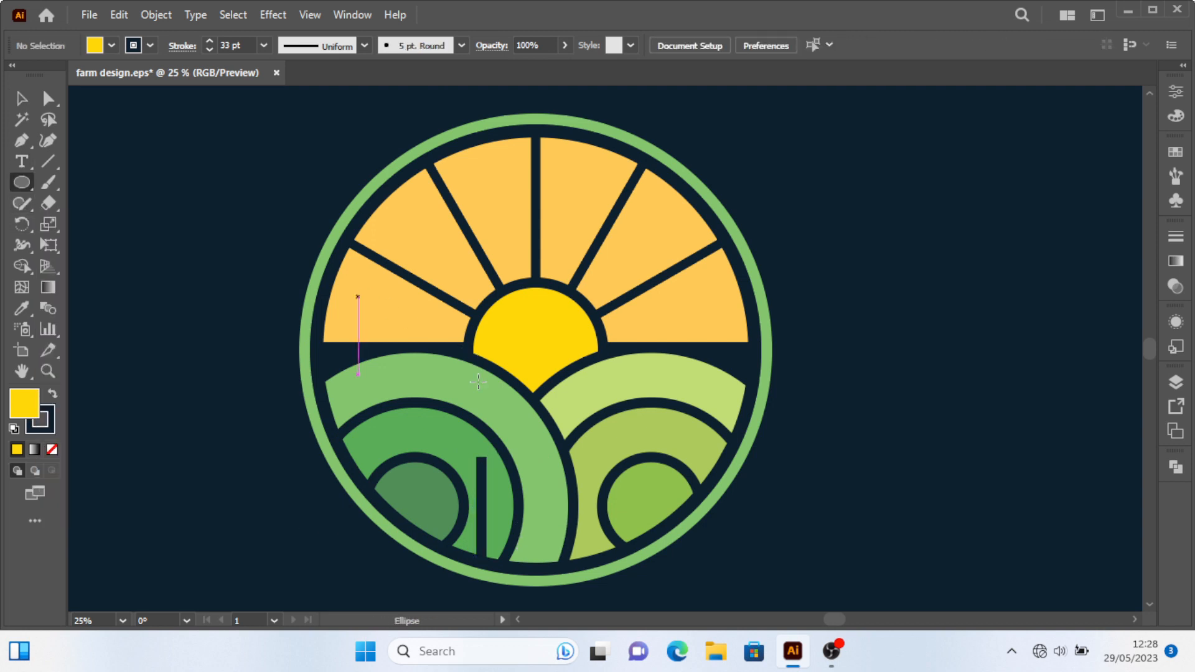
drag(456, 360, 504, 490)
key(i)
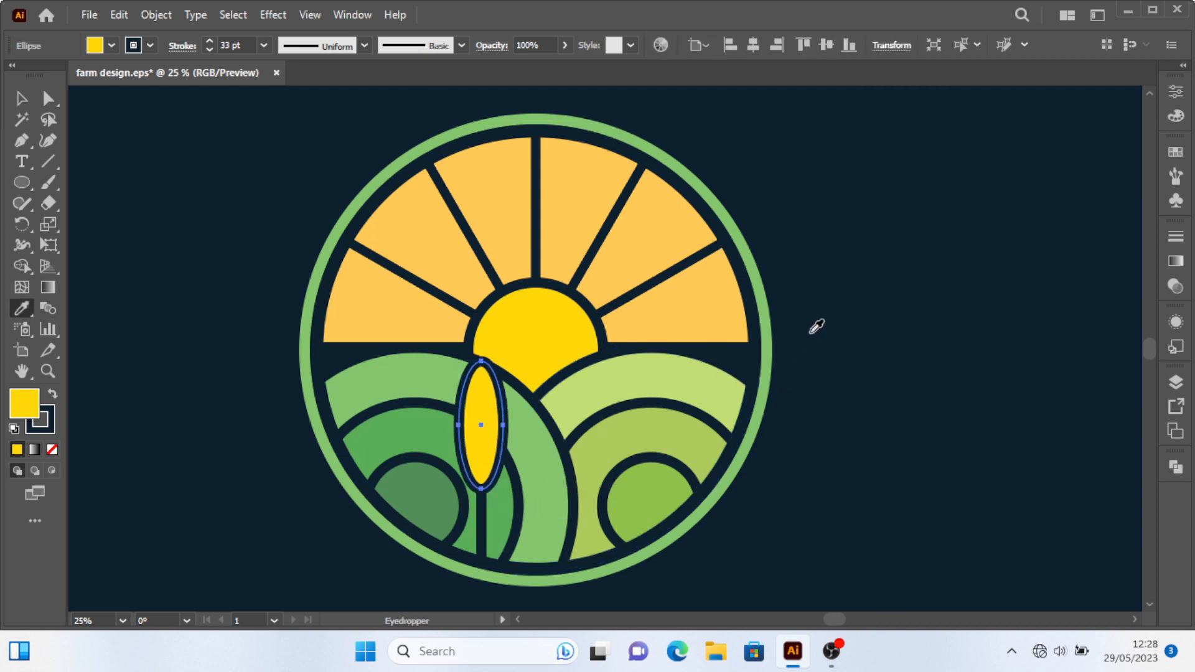
click(262, 227)
Adjust the canopy's bottom anchor handles to round off its base.
key(v)
click(47, 100)
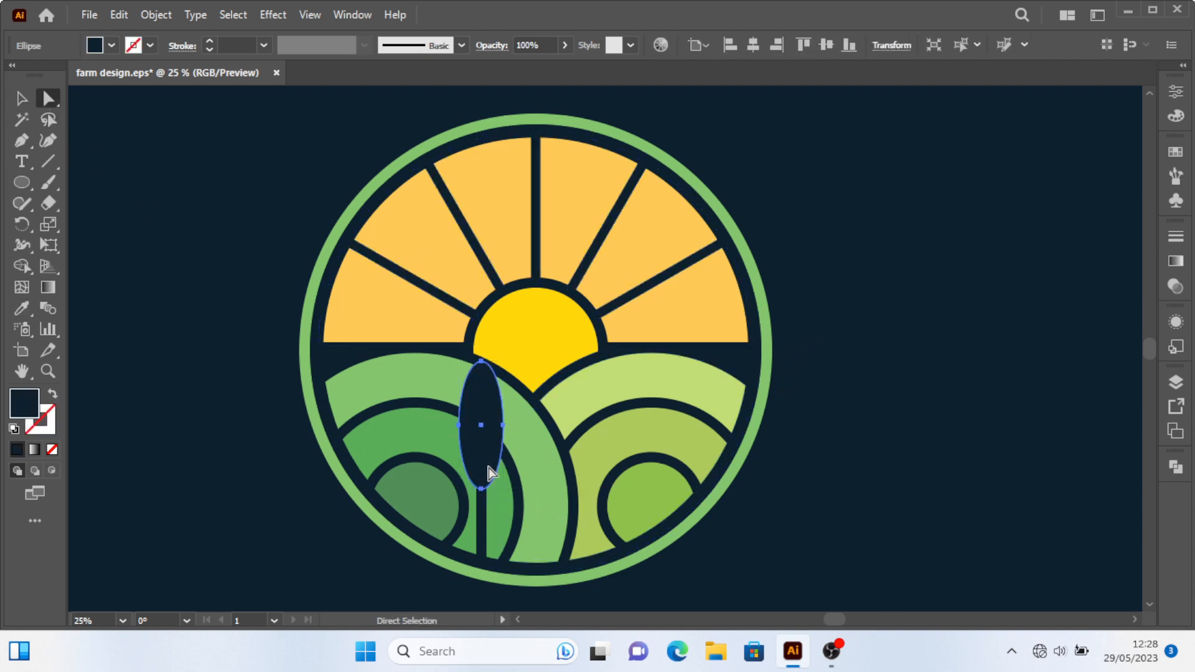
click(482, 489)
drag(494, 490, 457, 490)
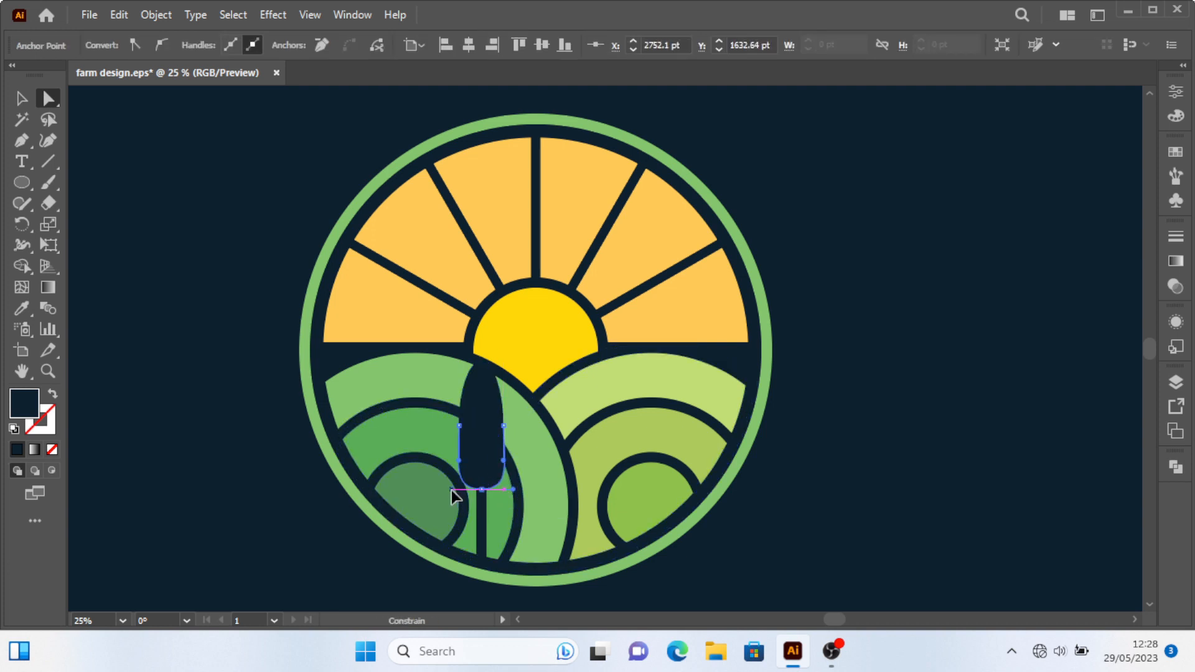
Set the trunk's stroke weight to 22 pt.
click(21, 98)
click(310, 365)
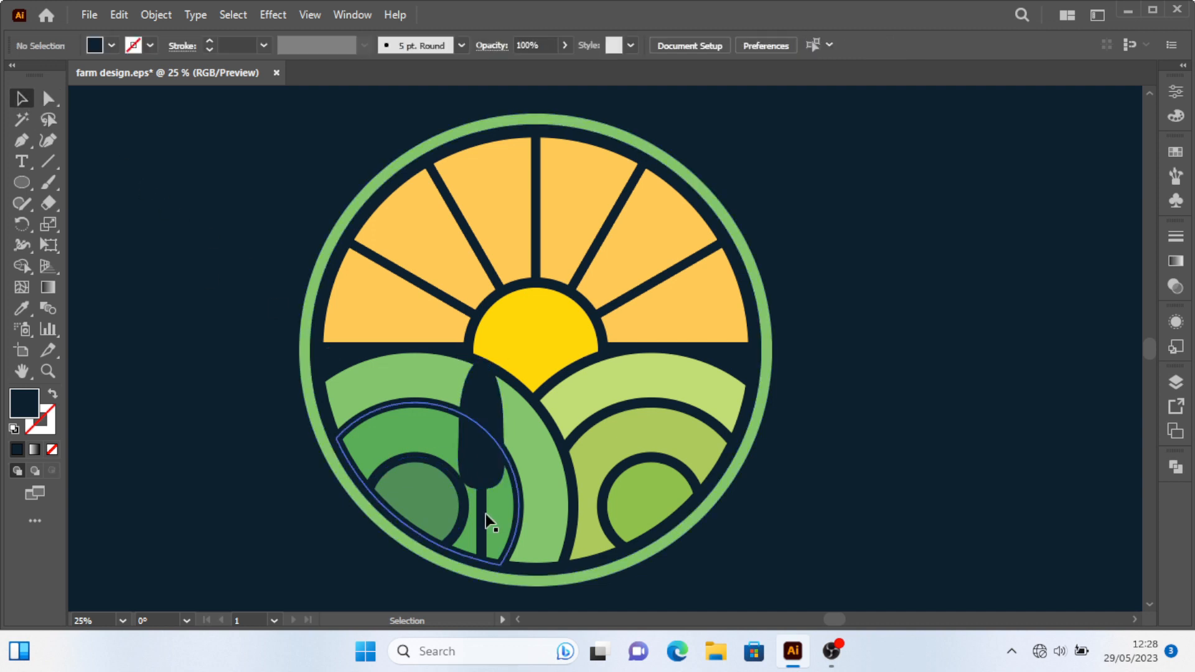
click(481, 522)
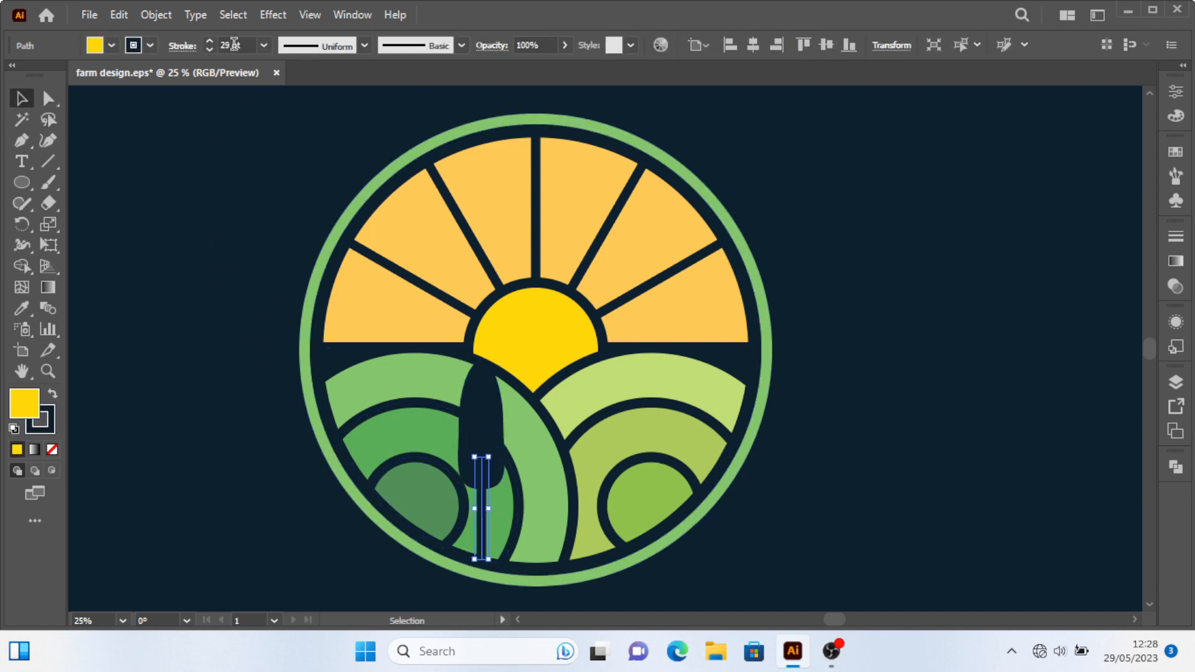
scroll(234, 43, down, 7)
click(214, 387)
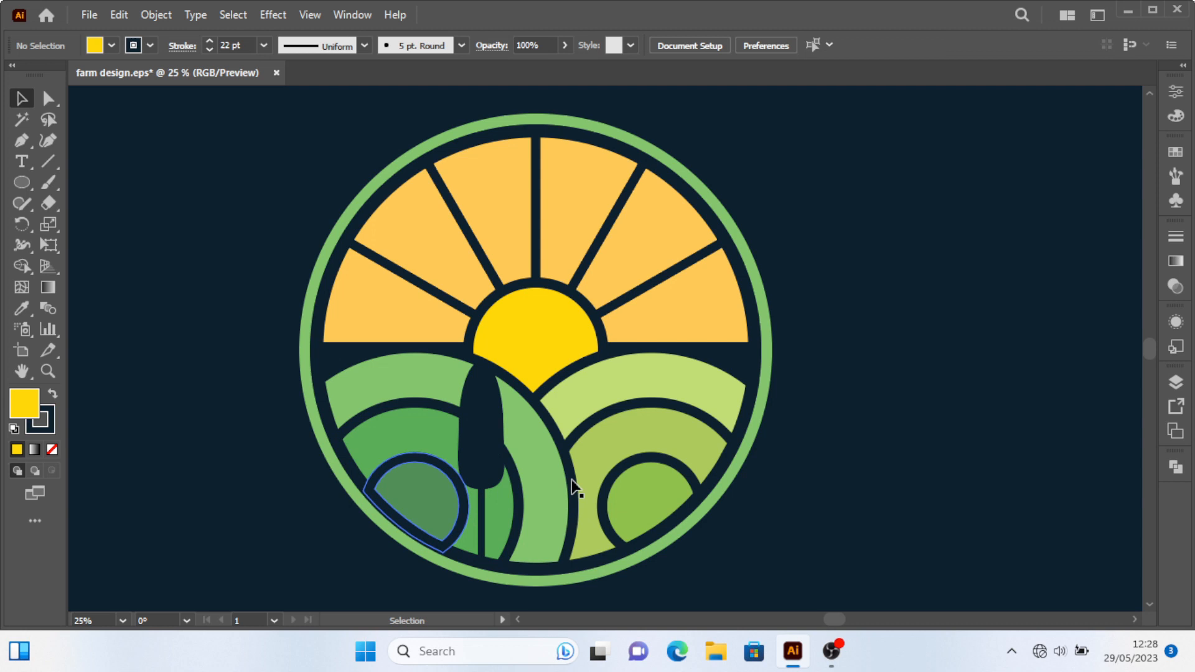
Place a smaller copy of the tree, canopy and trunk together, on the right field.
click(490, 448)
shift+click(482, 525)
drag(483, 462, 683, 360)
drag(699, 262, 693, 296)
drag(683, 336, 681, 370)
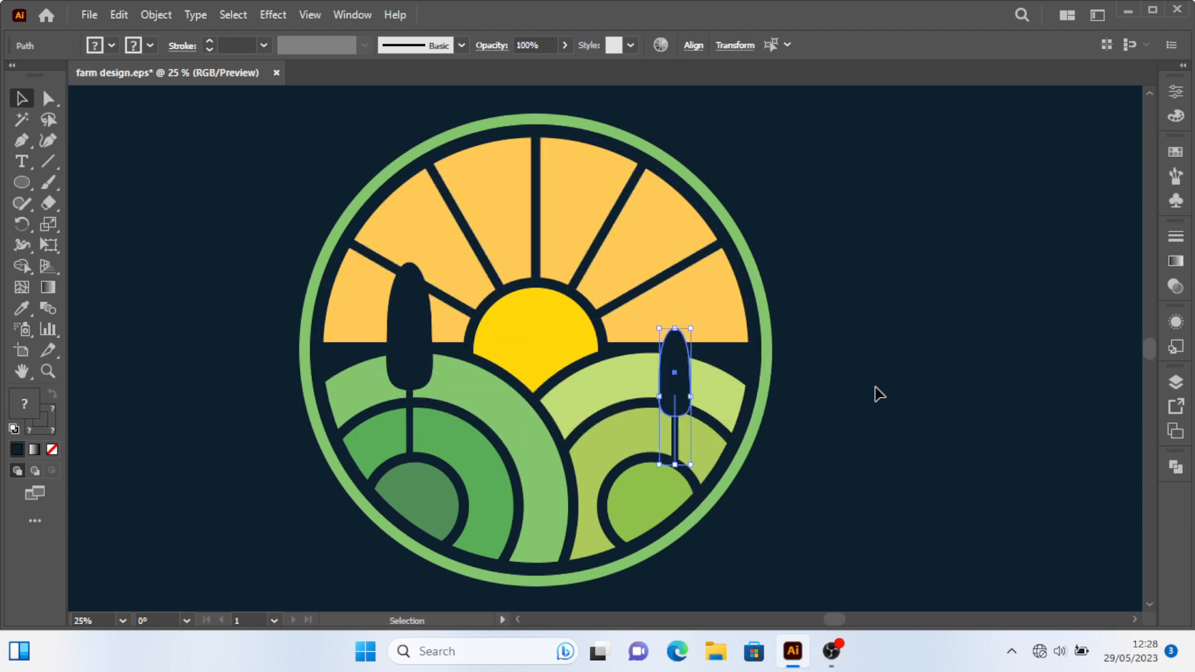
Duplicate the right tree into the middle of the fields.
click(681, 375)
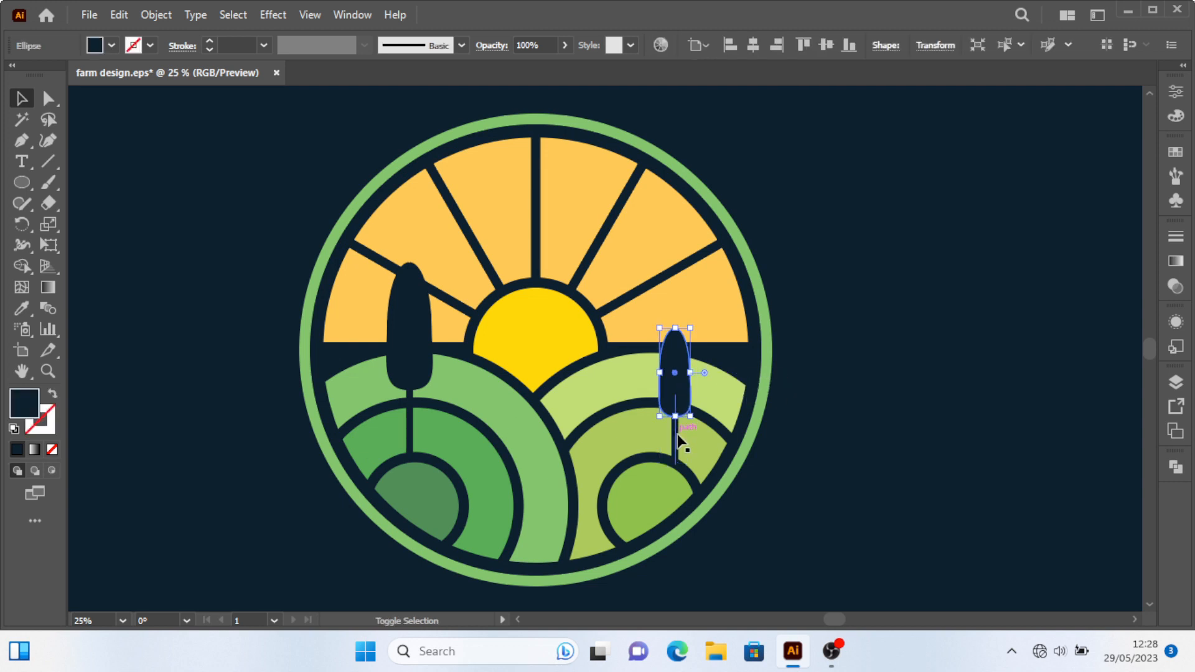
shift+click(677, 443)
drag(672, 378, 542, 481)
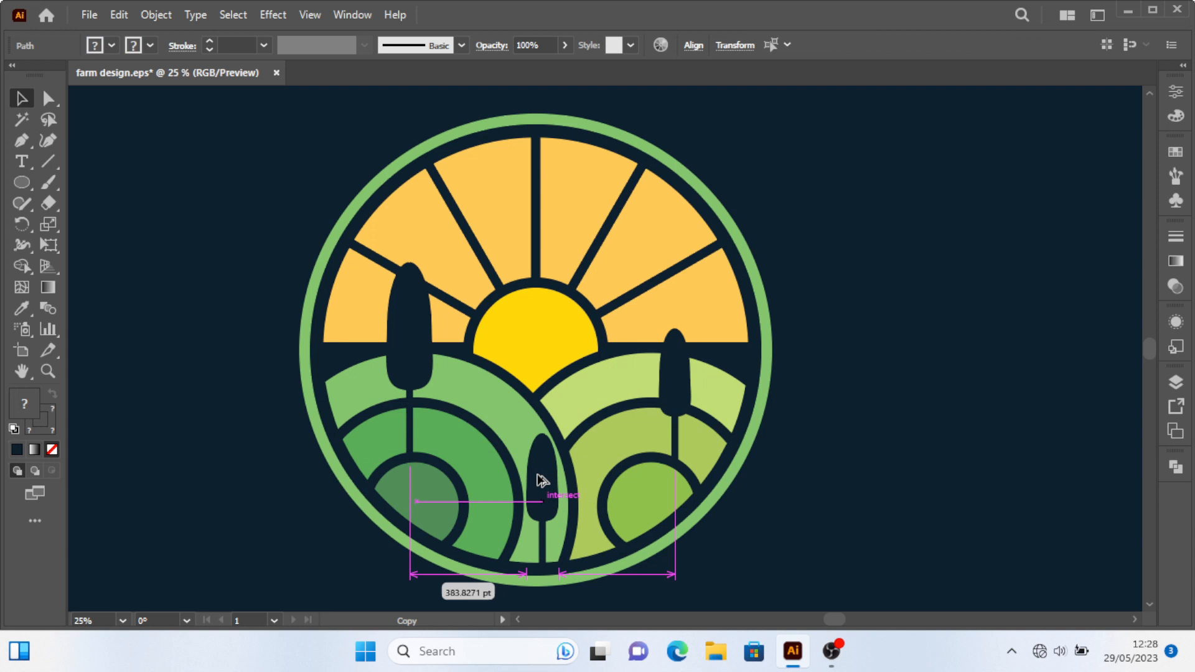
Move the middle tree up and left onto the left field's inner arc.
click(753, 532)
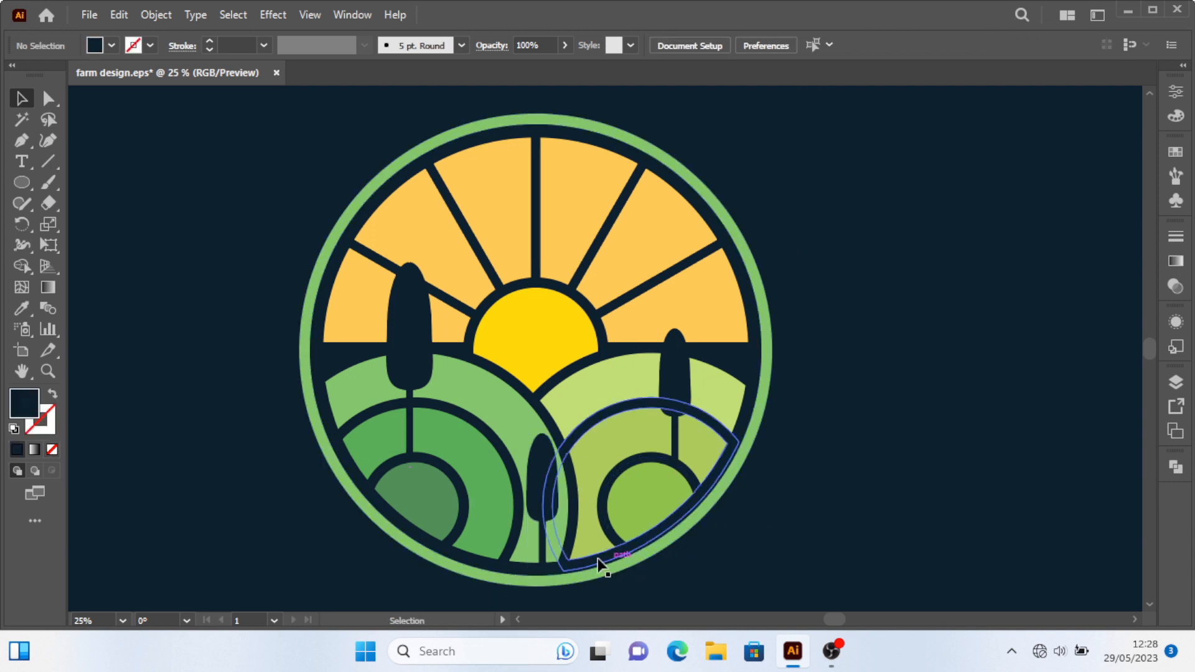
click(547, 542)
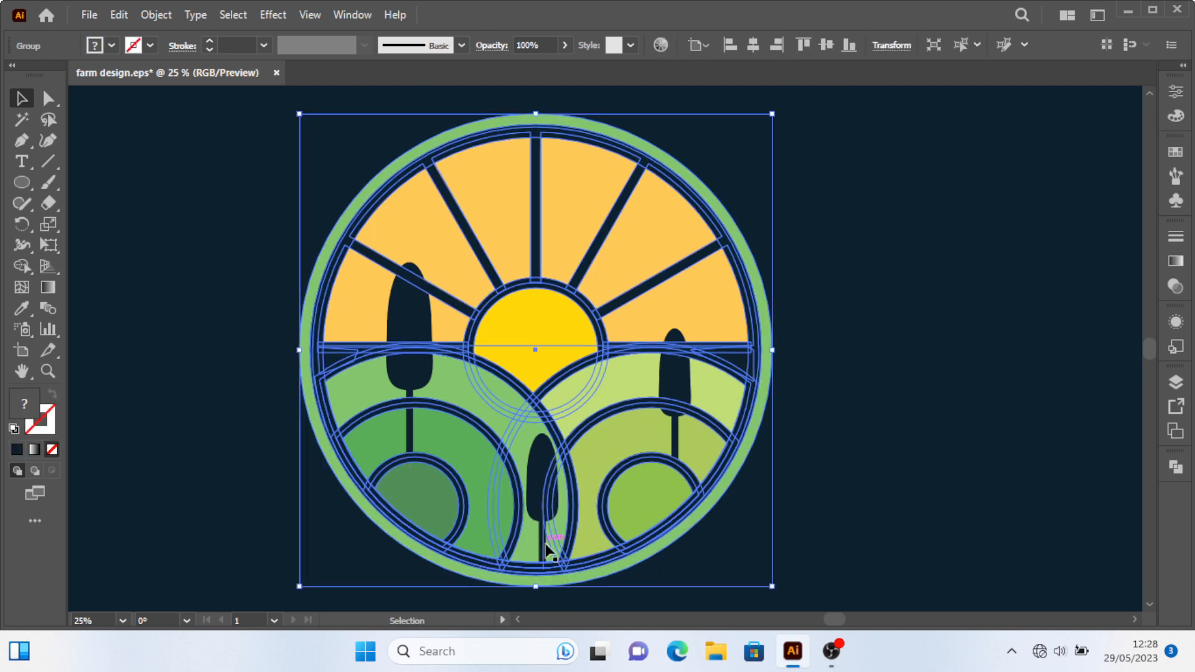
click(546, 524)
drag(534, 441, 531, 425)
key(ctrl+shift+a)
scroll(649, 547, down, 2)
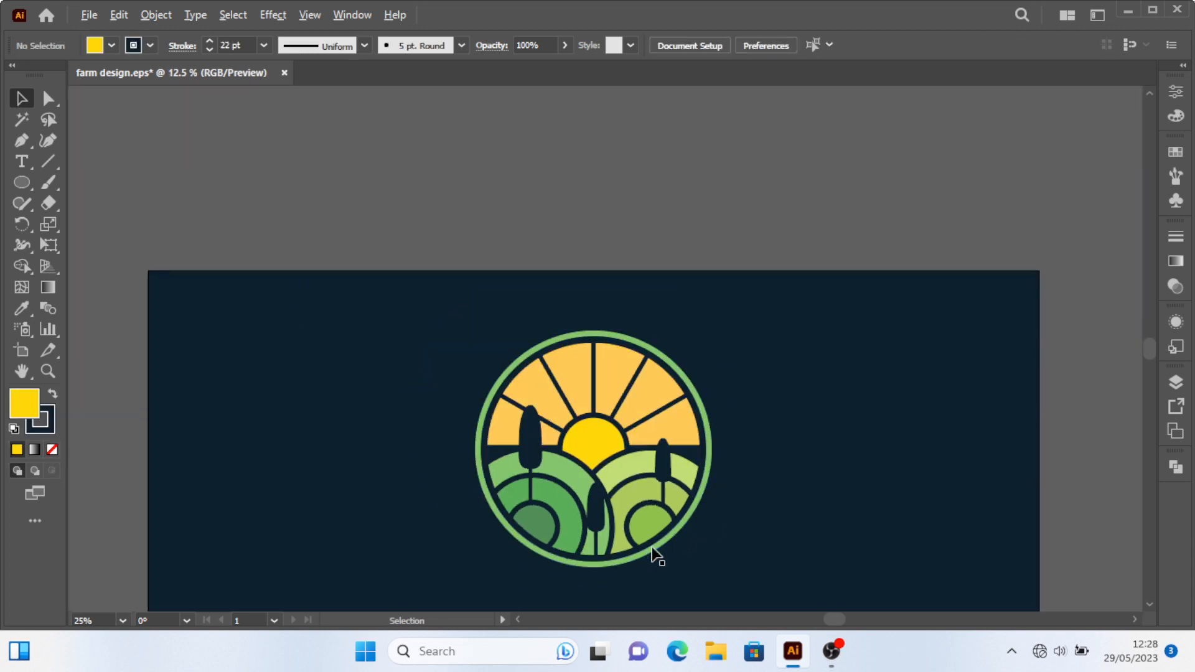
scroll(597, 547, right, 1)
scroll(562, 548, up, 2)
click(508, 542)
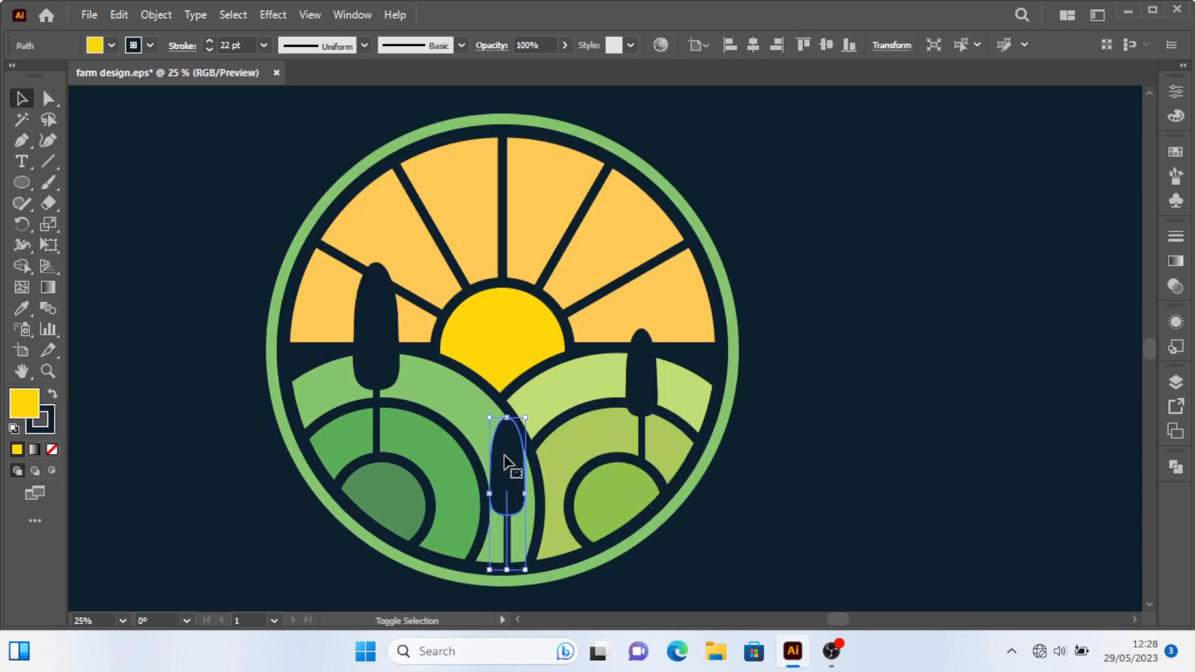
shift+click(509, 465)
drag(509, 466, 445, 453)
scroll(598, 536, down, 1)
click(635, 538)
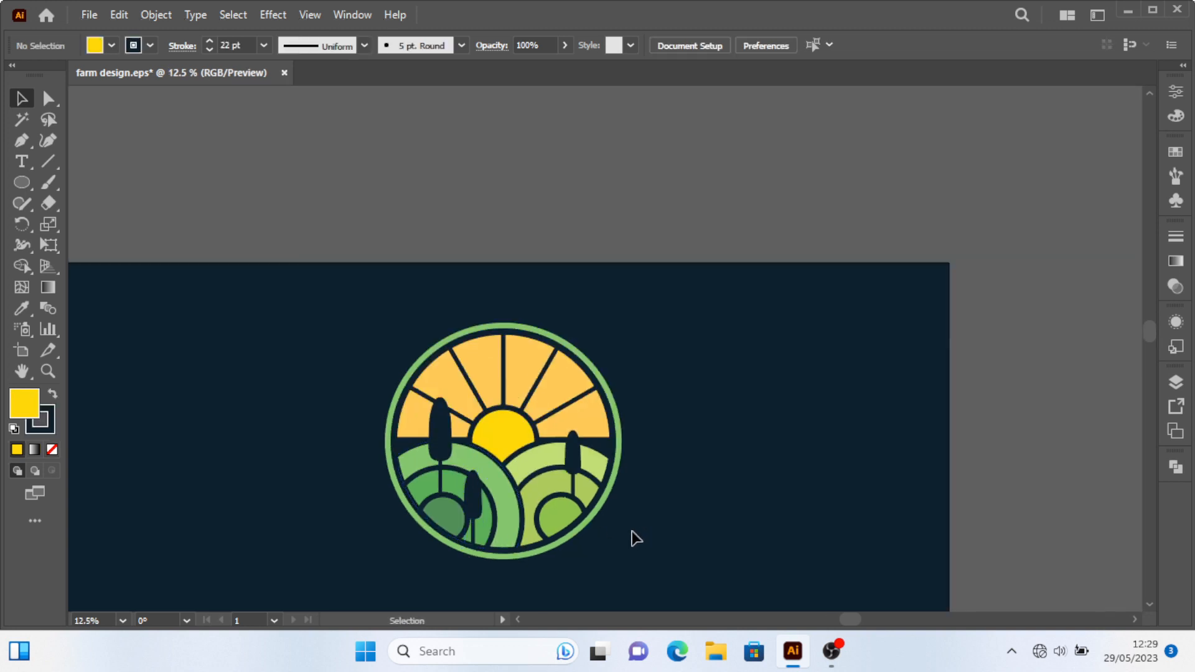
scroll(622, 539, down, 1)
scroll(608, 533, up, 1)
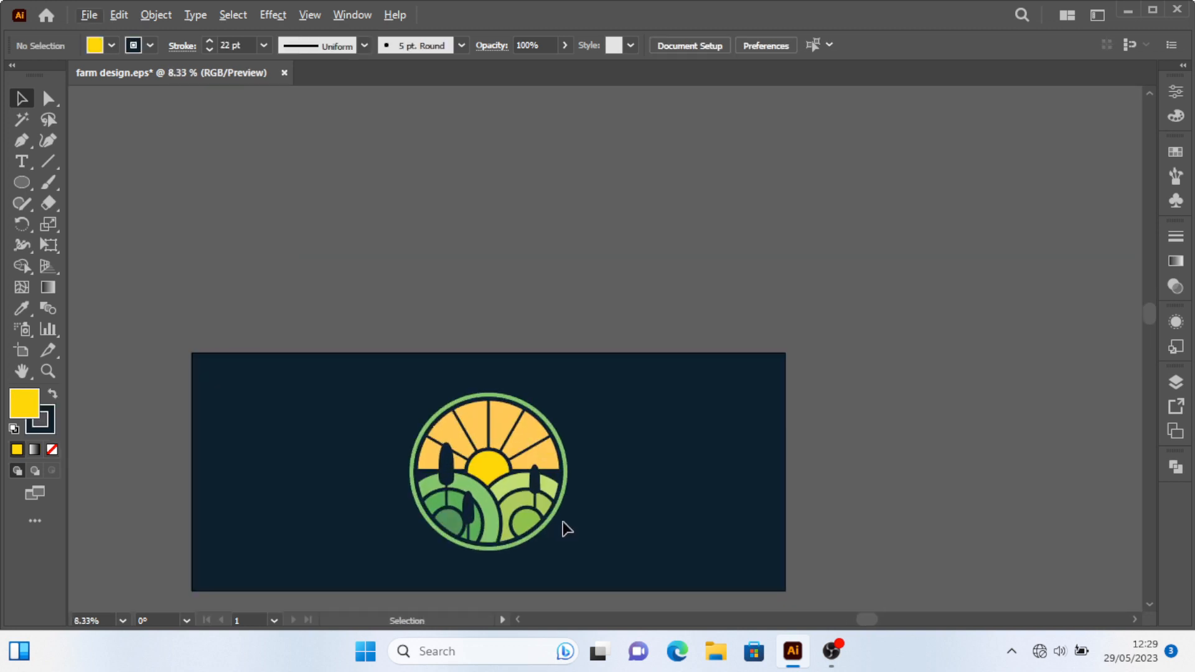
scroll(573, 533, up, 1)
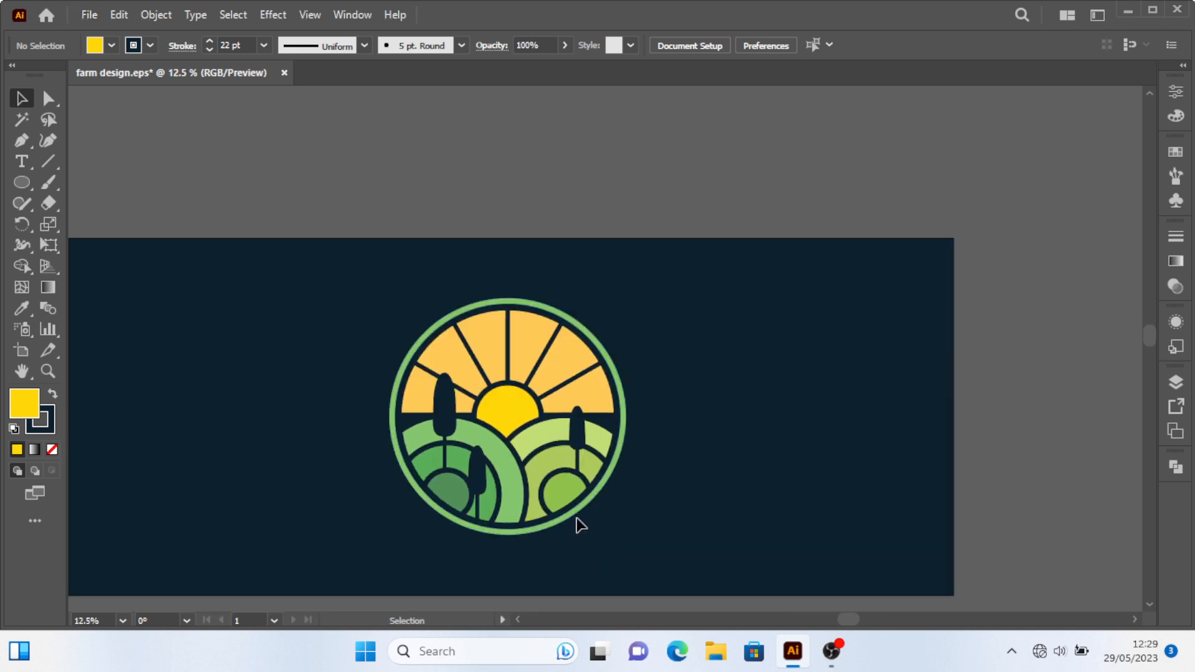